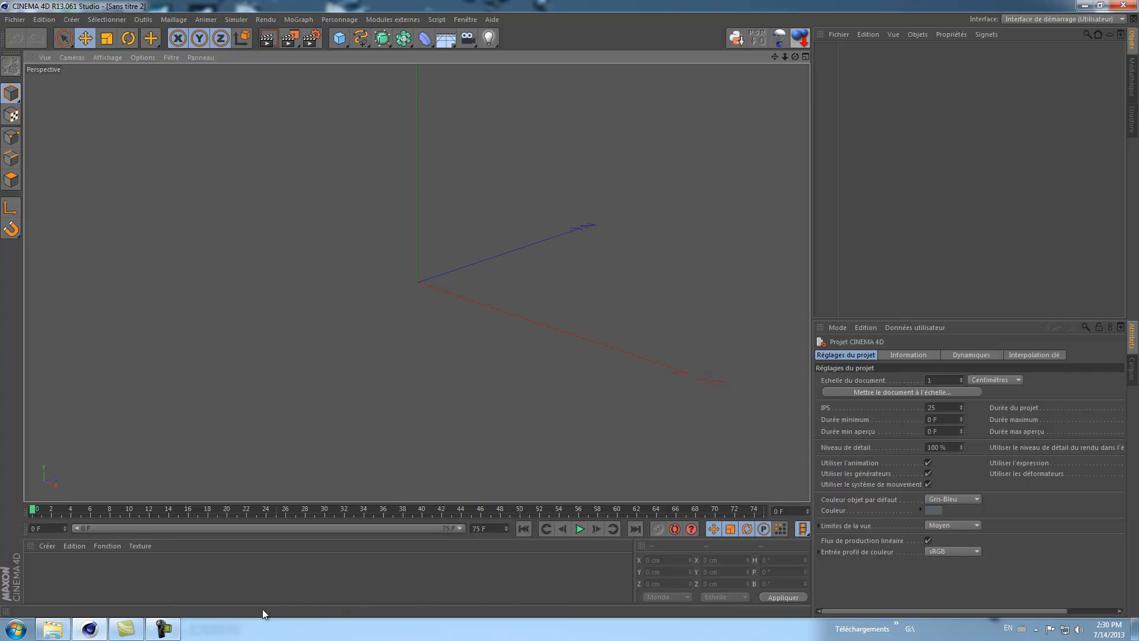
- Examine the finished eye render "rendu" and the iris textures in the reference image folder
mouse_move(59, 630)
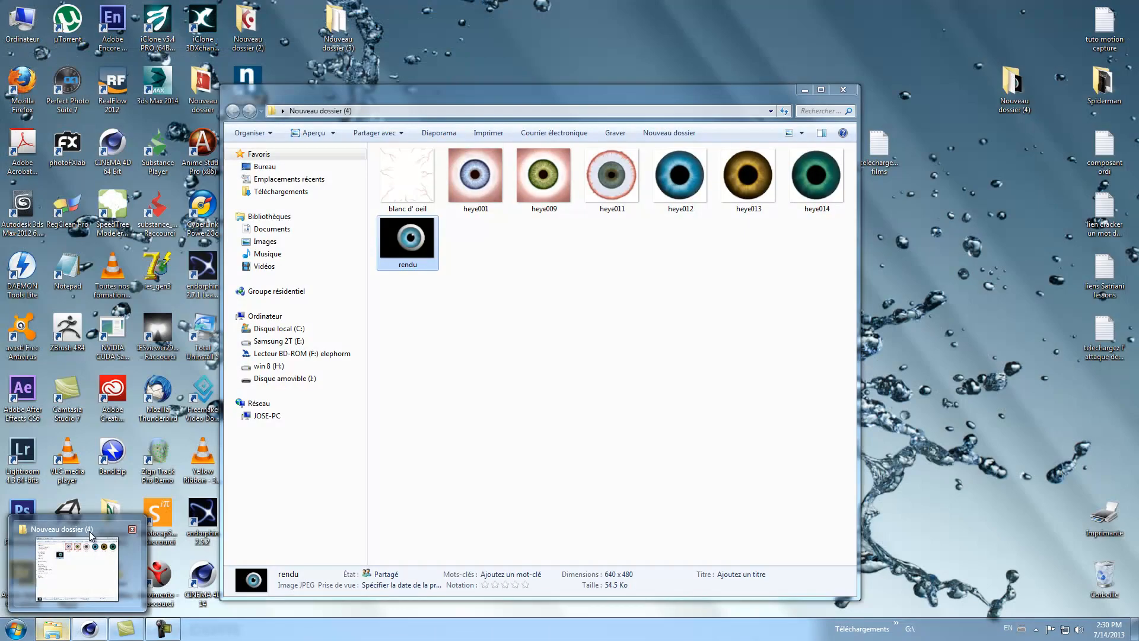
click(89, 540)
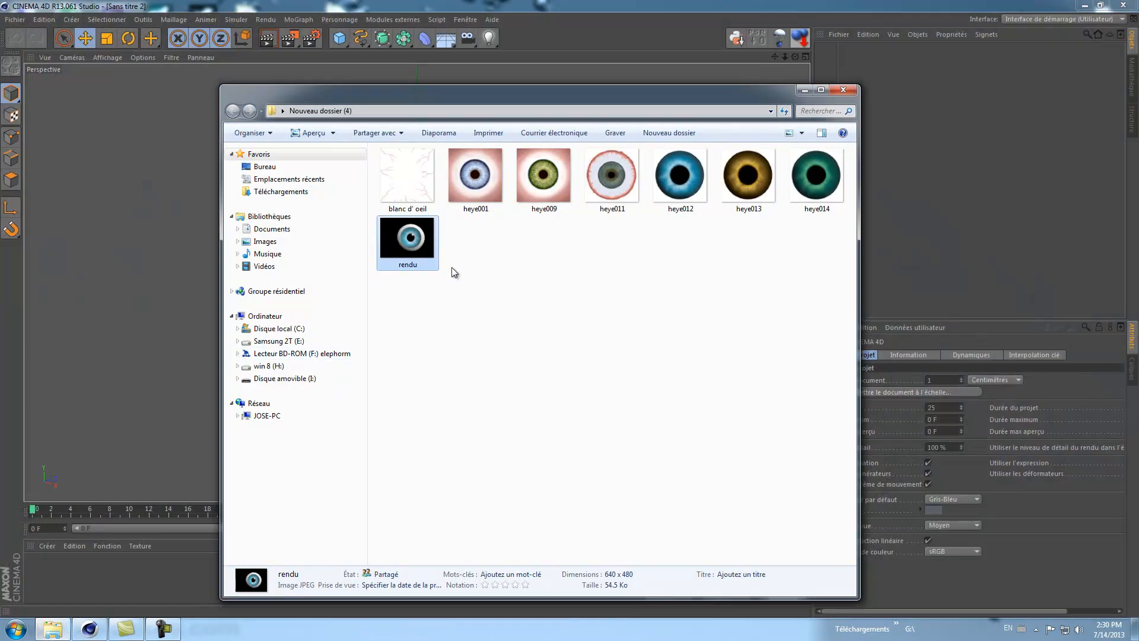
right_click(416, 236)
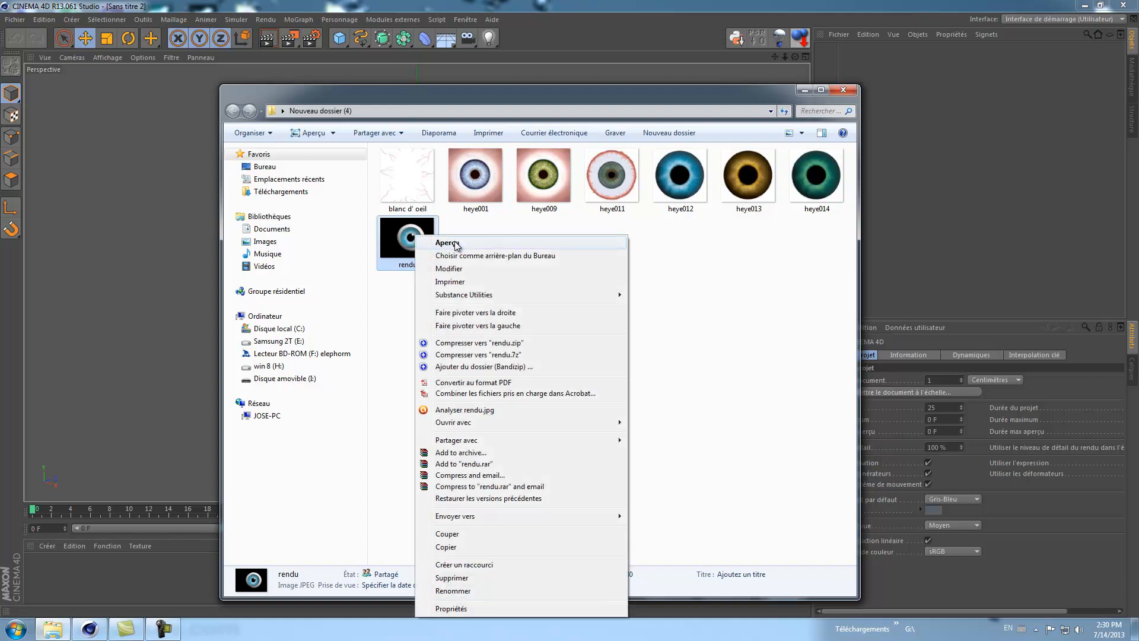
click(450, 243)
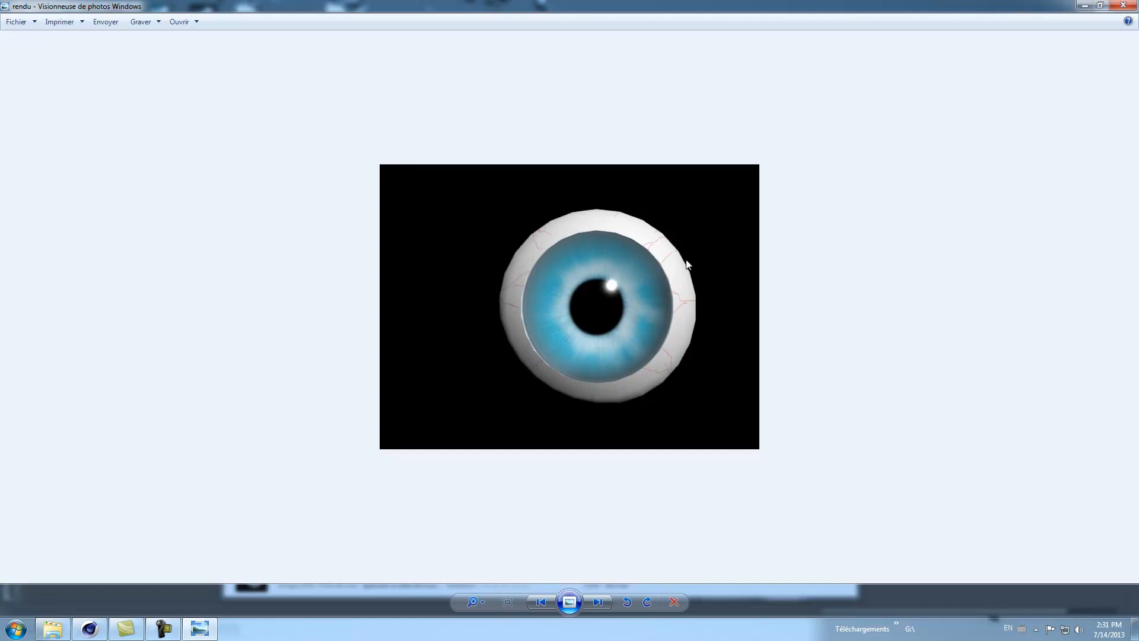
click(1123, 7)
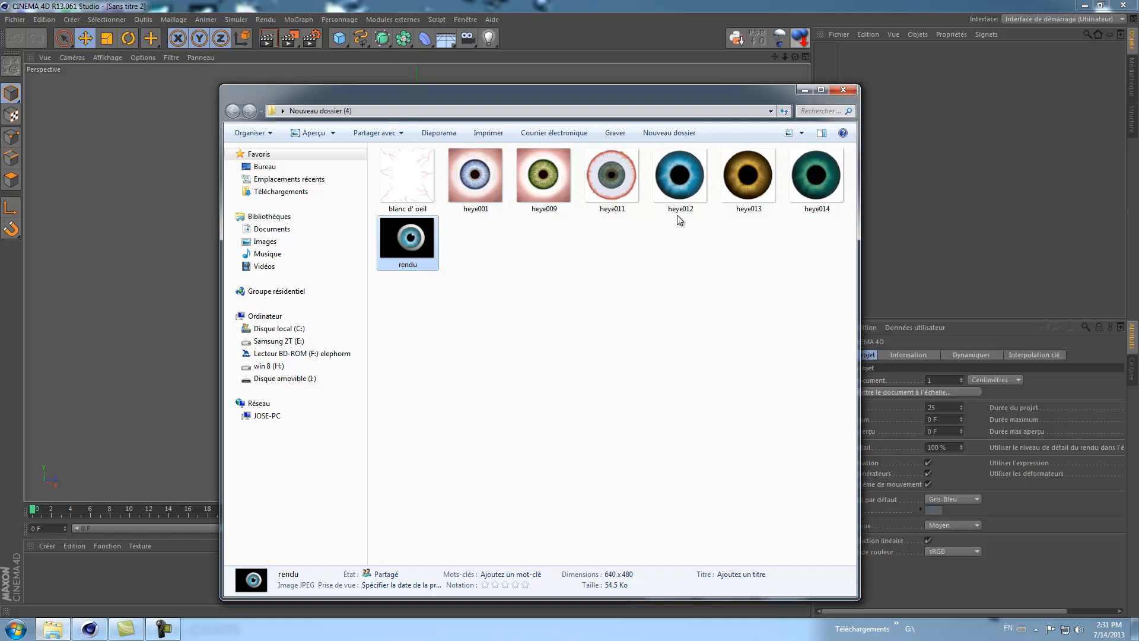
mouse_move(684, 187)
click(843, 90)
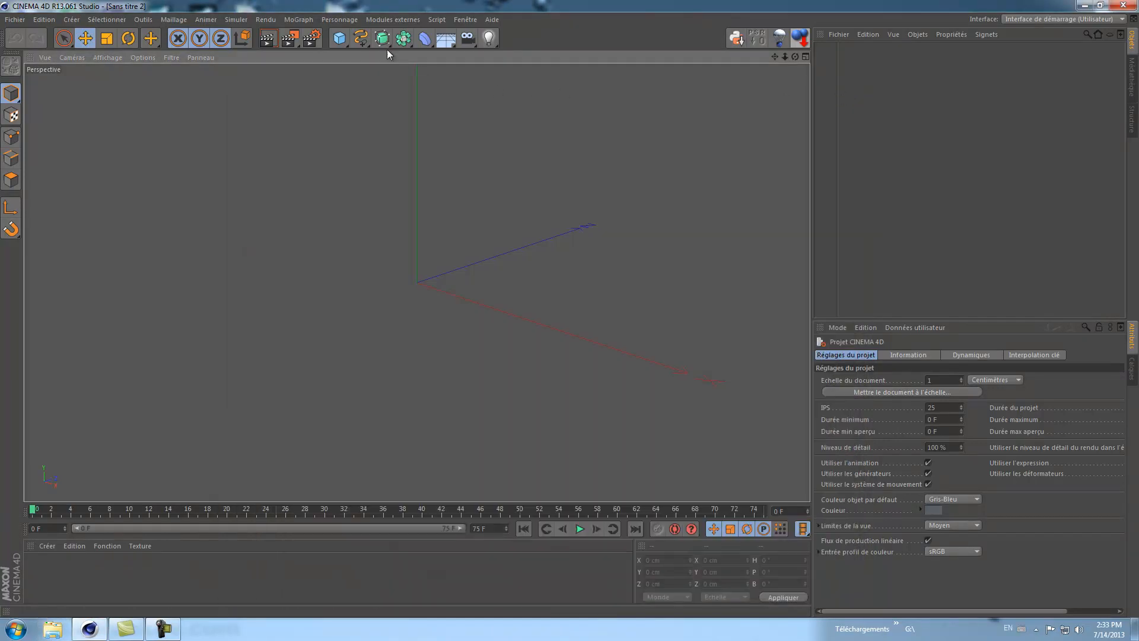
- Add a sphere primitive to the scene and set its radius to 6 cm
click(347, 45)
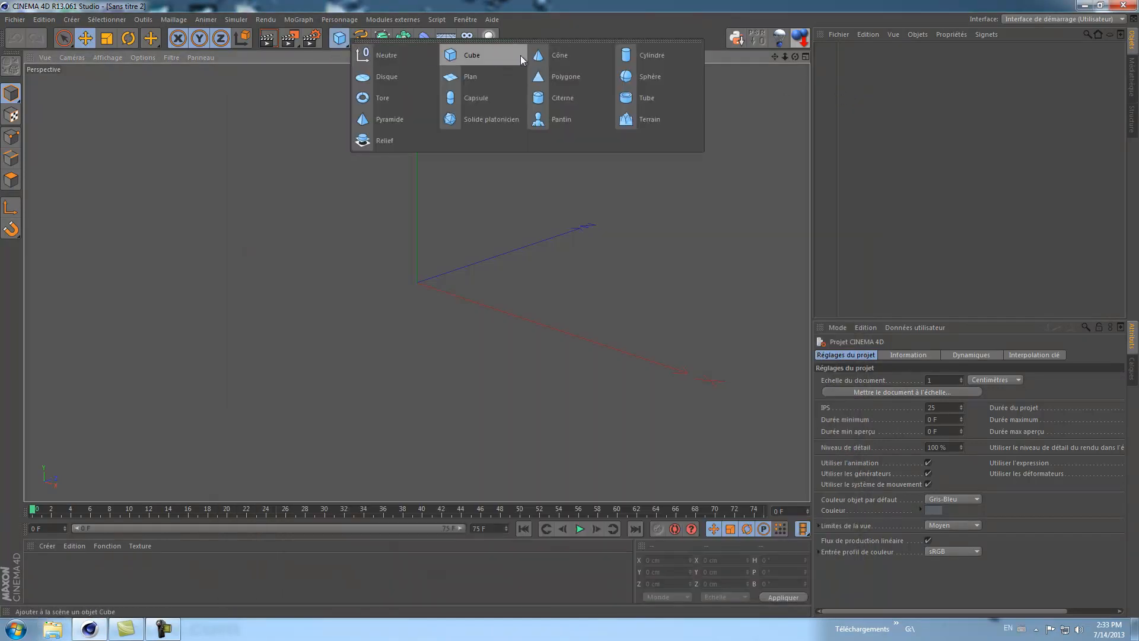
click(630, 79)
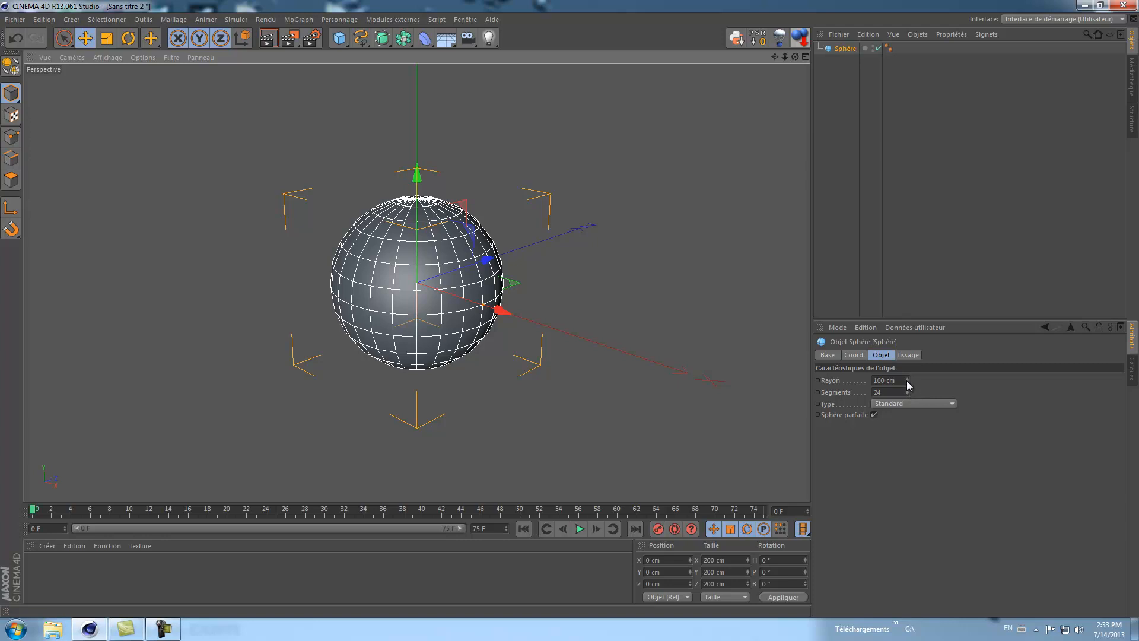
click(887, 380)
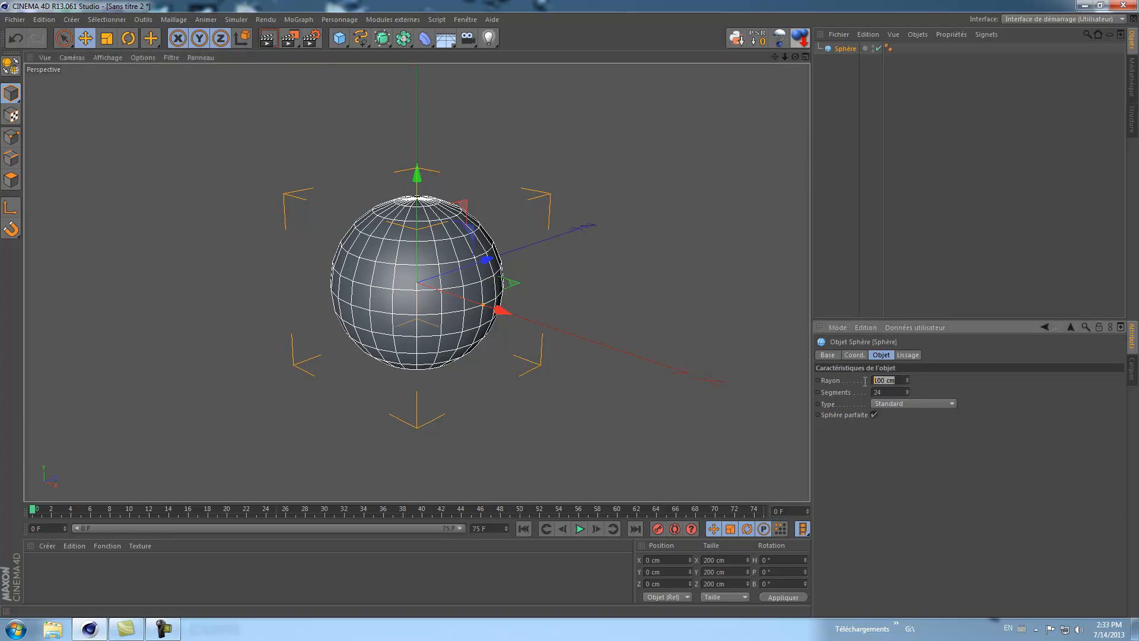
key(BackSpace)
text(6)
key(Return)
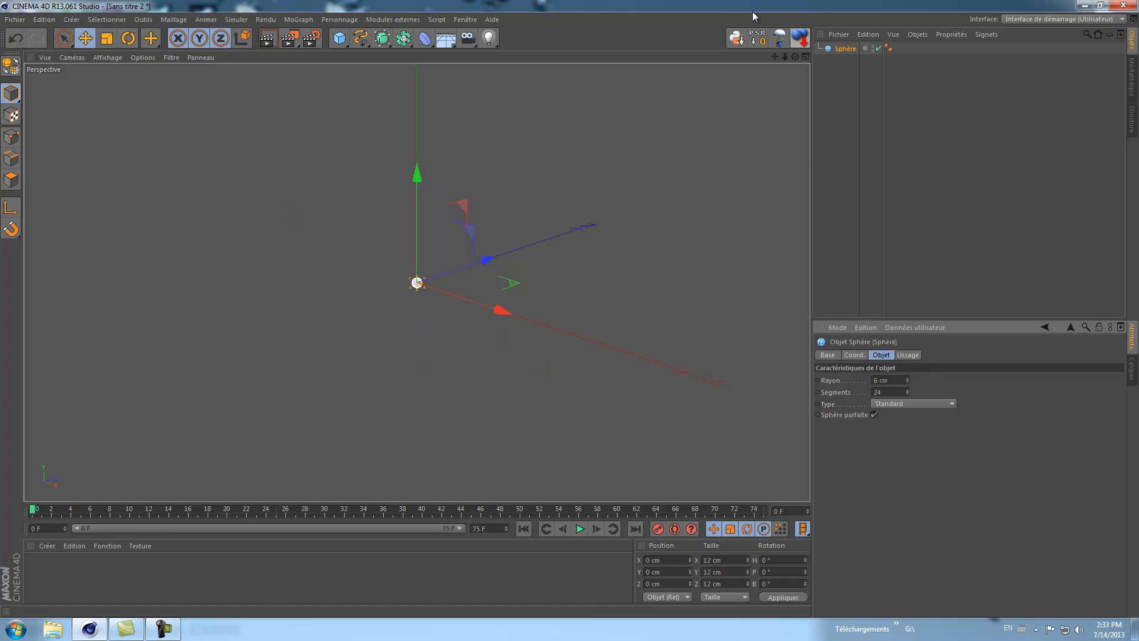
- Raise the sphere's segments to 46 and display the viewport in Gouraud shading with lines
drag(785, 57, 569, 308)
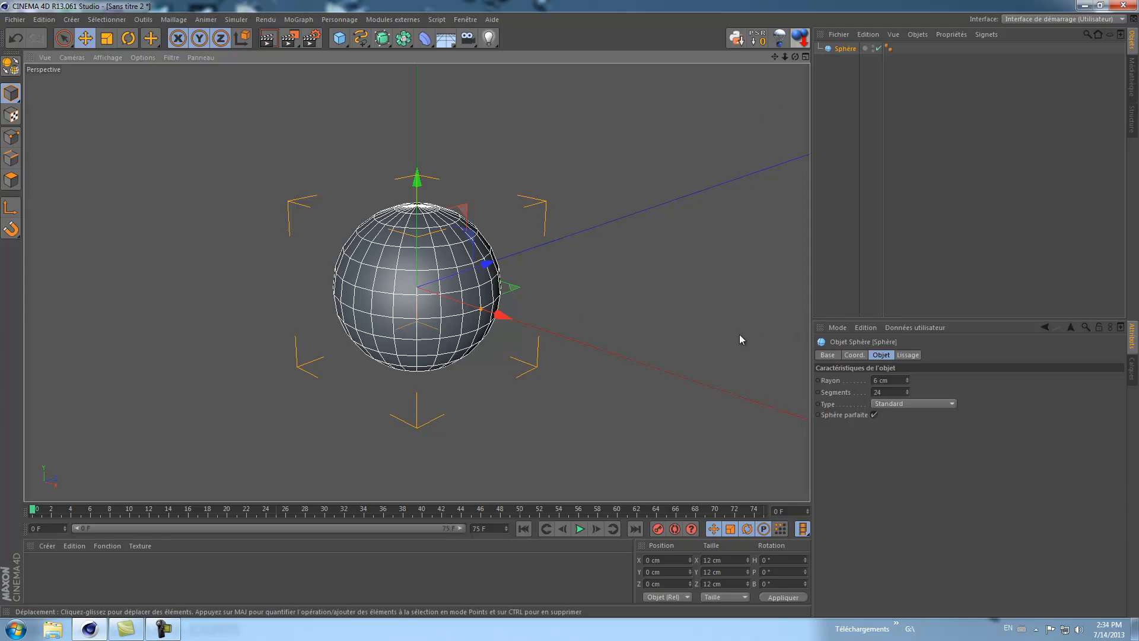
drag(908, 390, 908, 391)
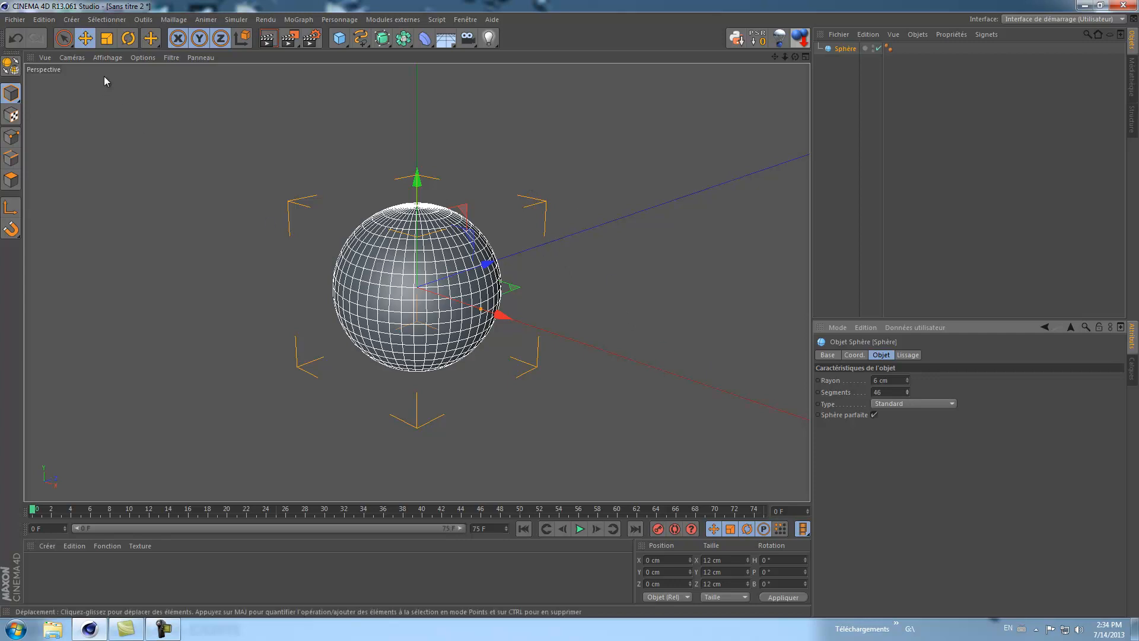
click(109, 57)
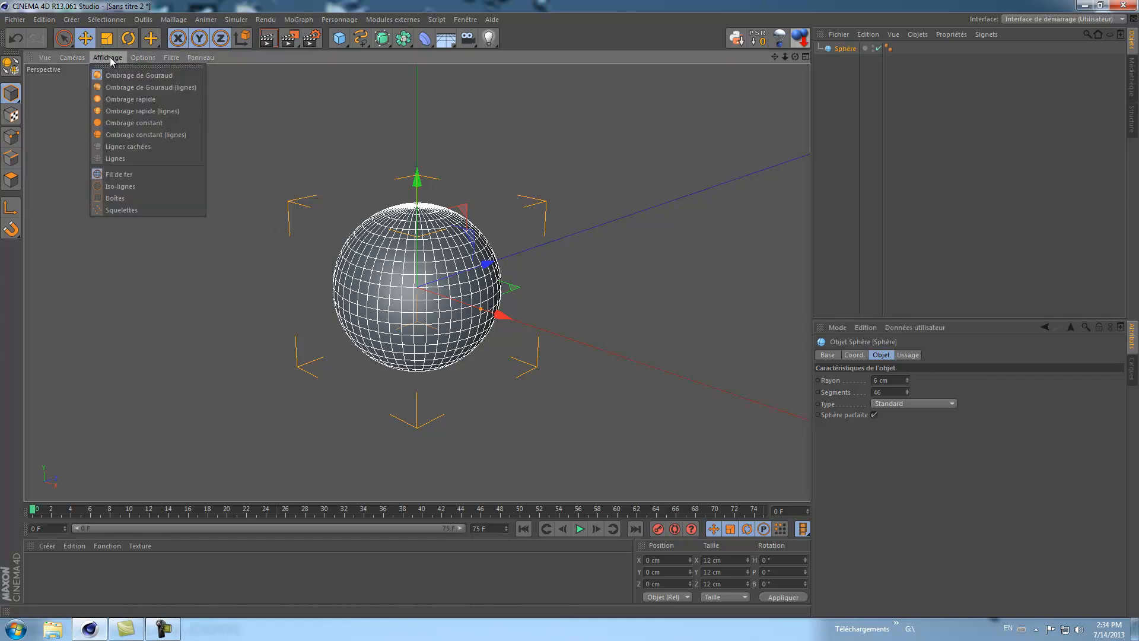
click(114, 87)
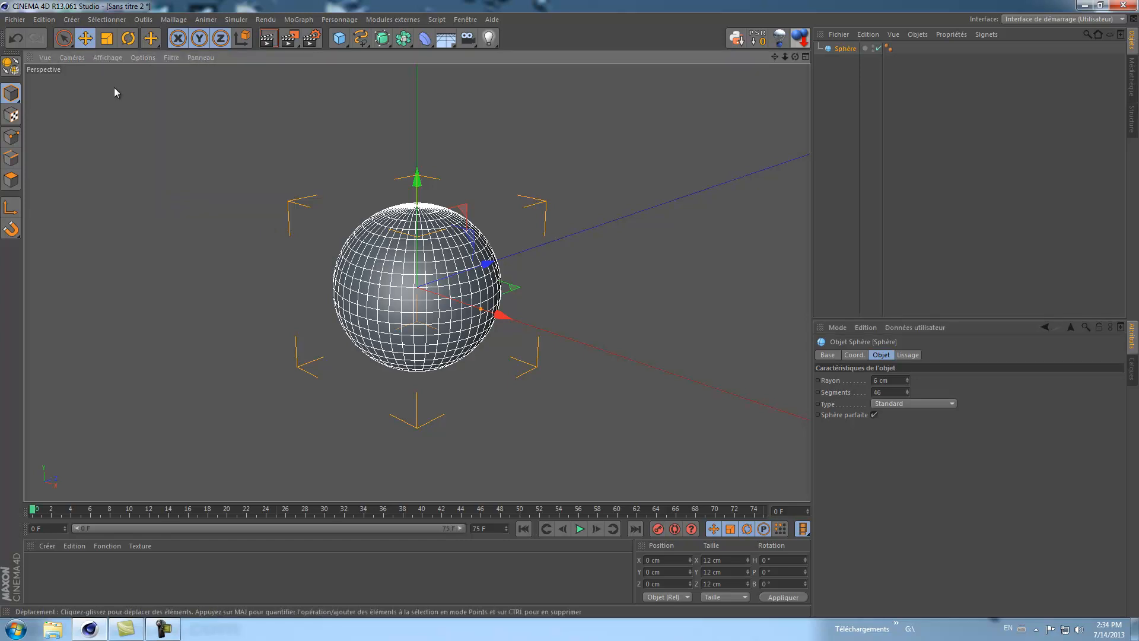
click(839, 119)
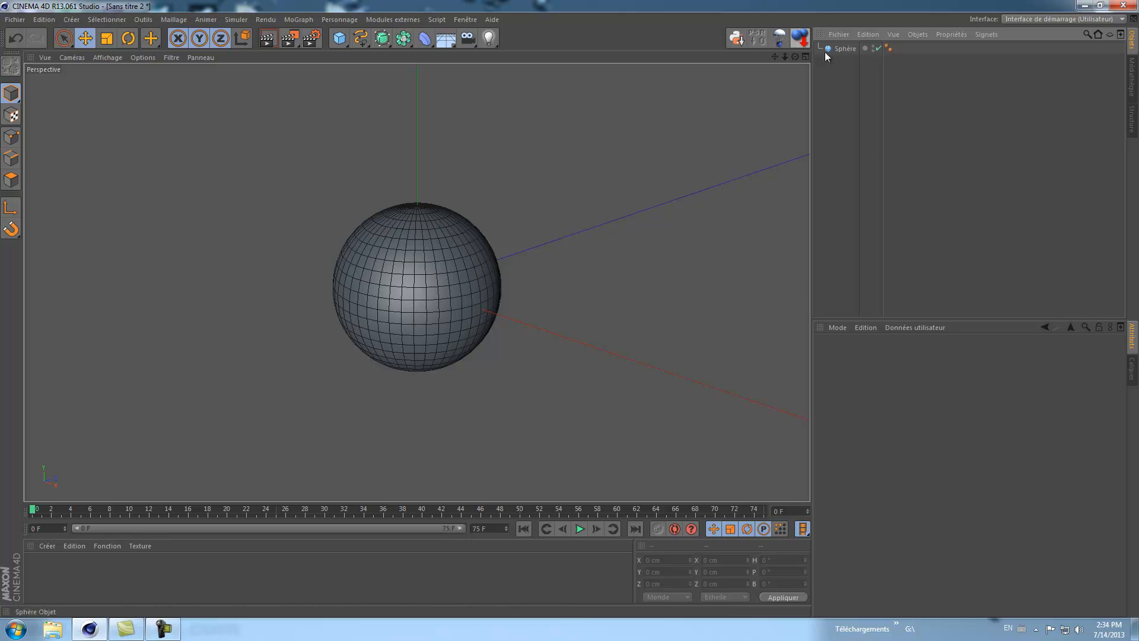
click(845, 48)
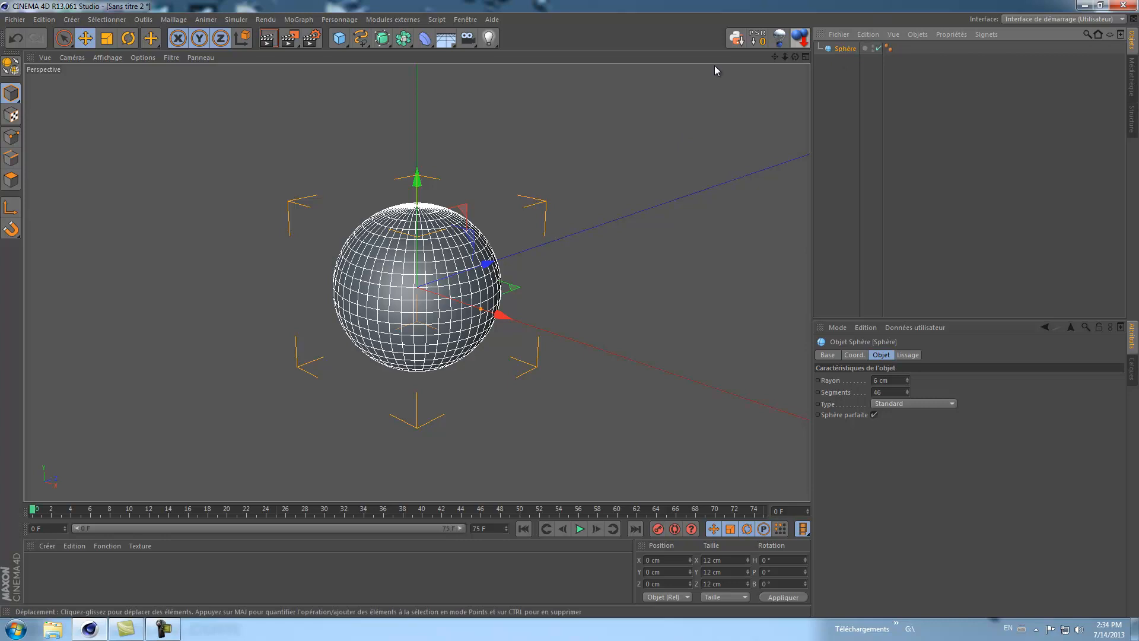
- Make the sphere editable and rotate only its object axis to a pitch of 90°
click(11, 65)
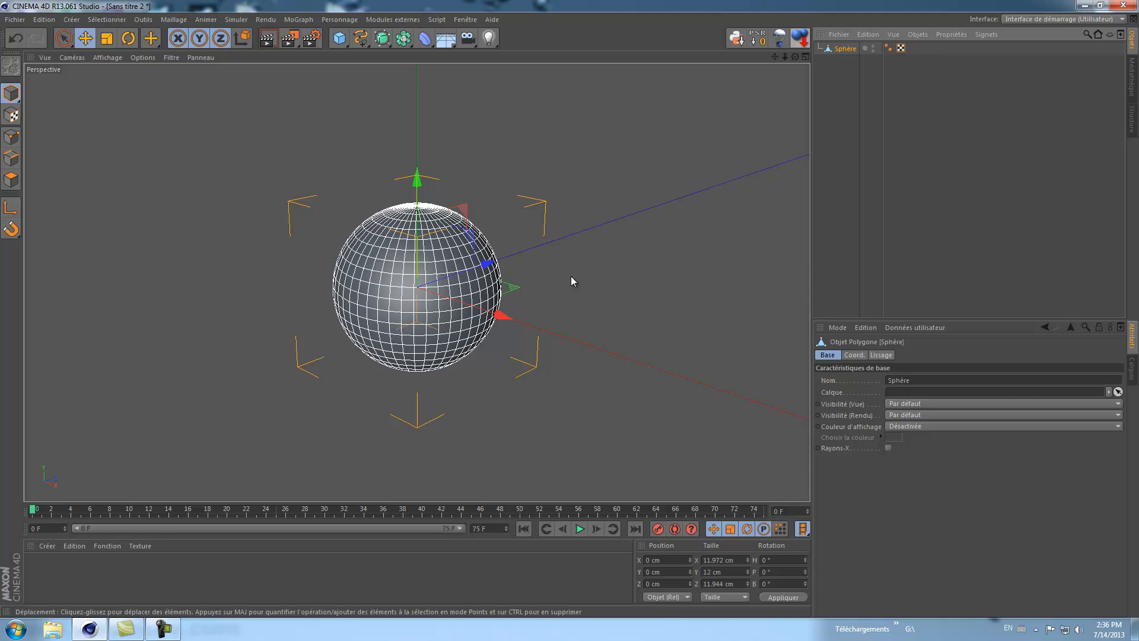
click(12, 208)
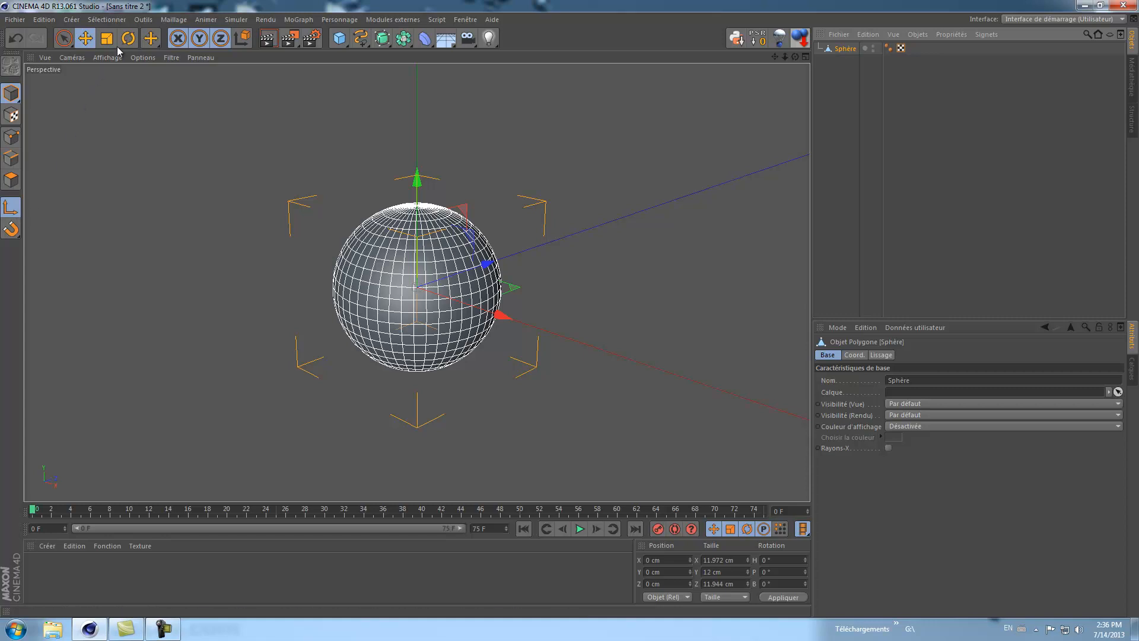
click(129, 38)
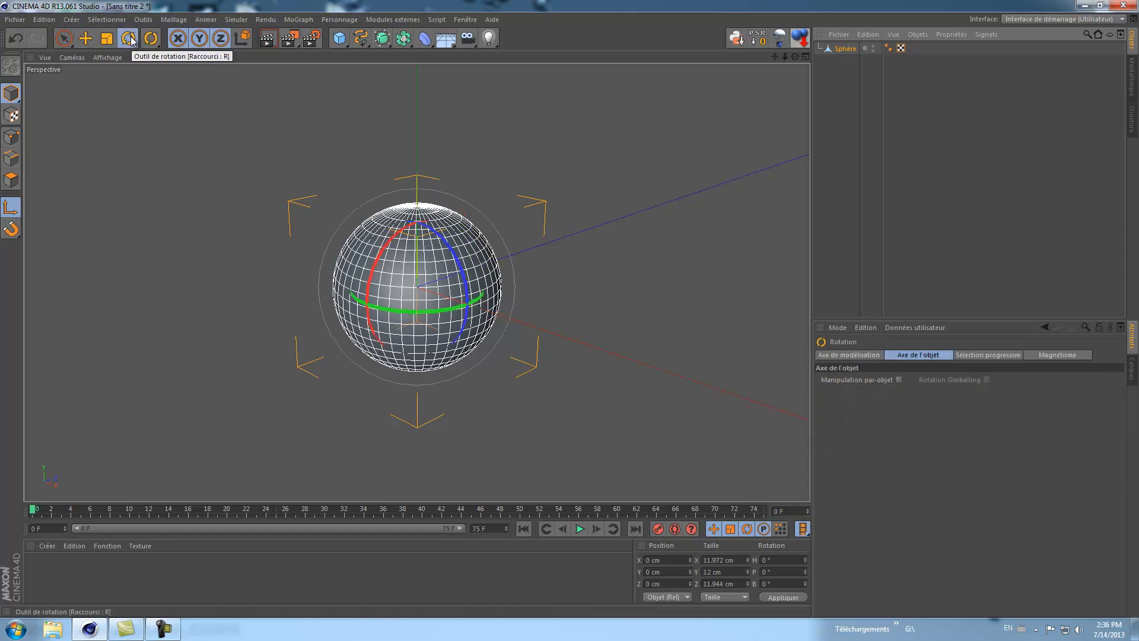
drag(382, 257, 378, 271)
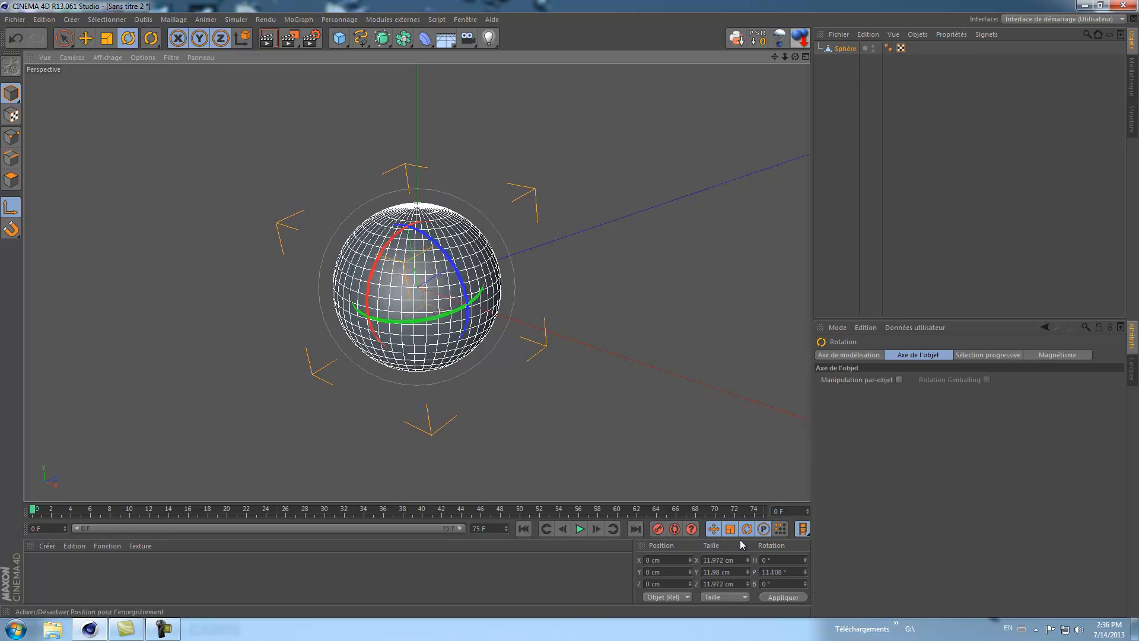
click(765, 572)
text(90)
key(Return)
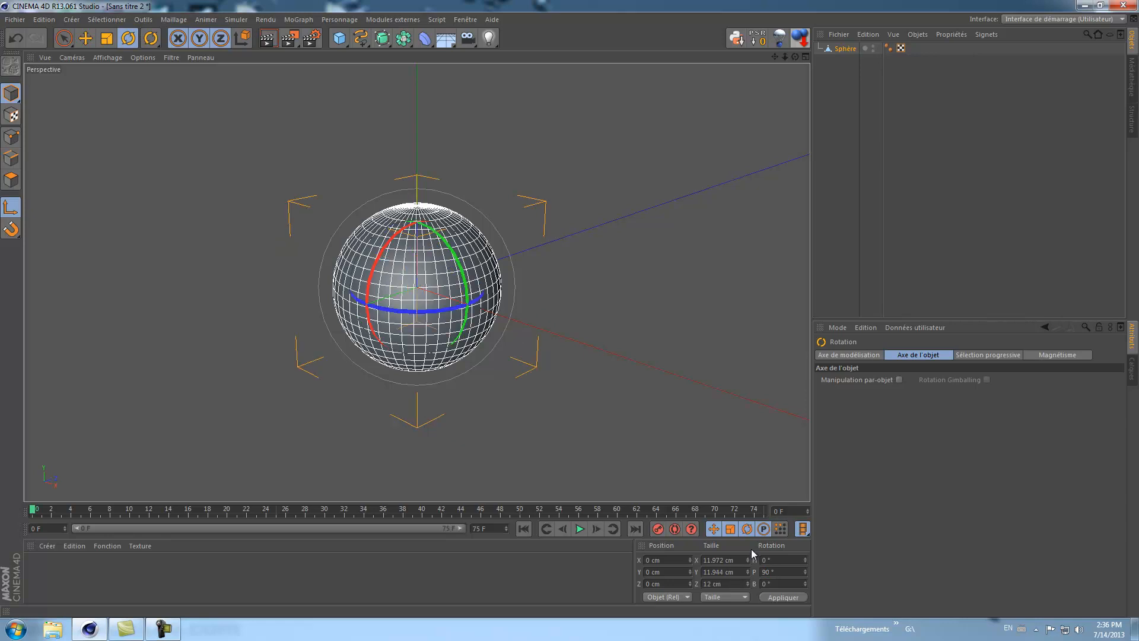
click(11, 207)
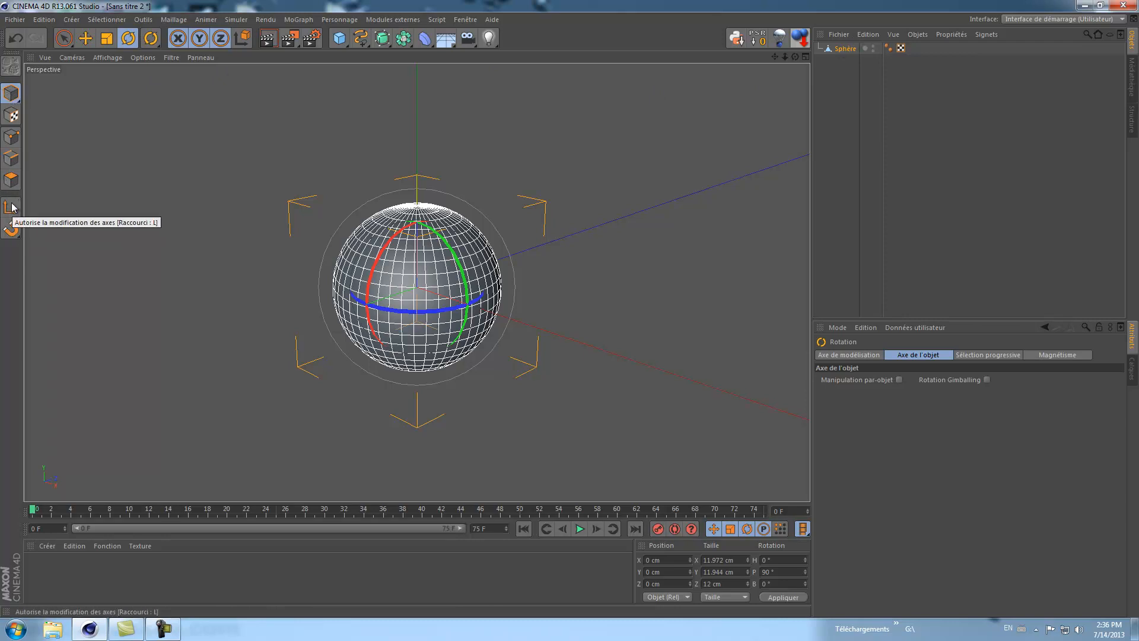
- Rotate the whole sphere to a pitch of 180° so its pole faces forward
drag(381, 252, 377, 297)
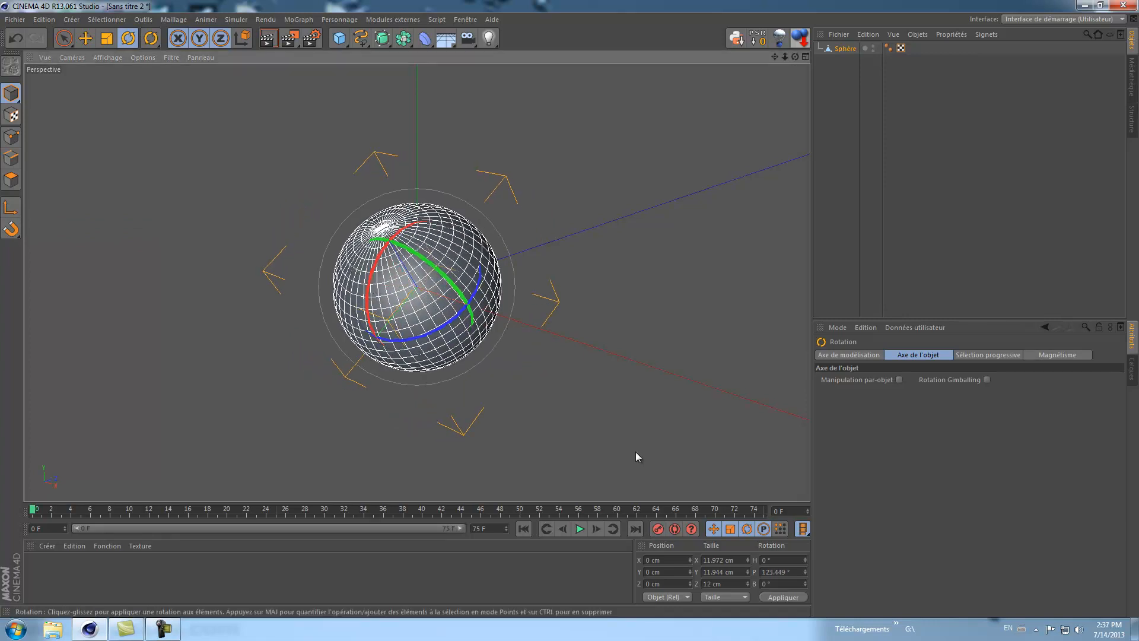
click(794, 572)
key(BackSpace)
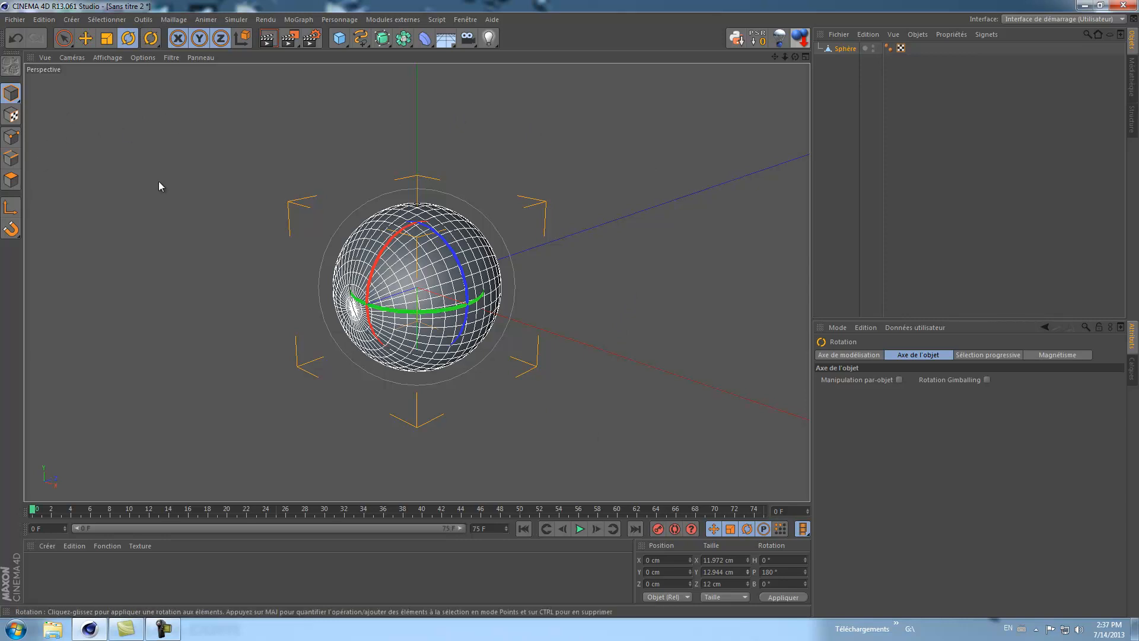
- Select the circular cap of polygons about 6.2 cm wide around the sphere's front pole with the live selection brush
drag(795, 56, 570, 308)
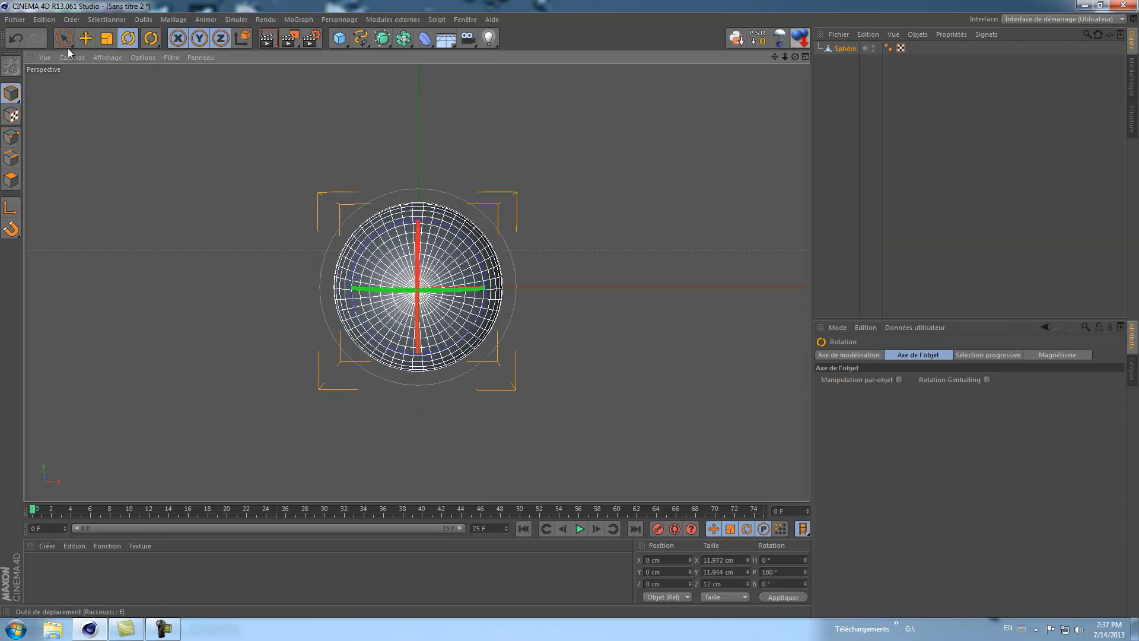
drag(65, 44, 106, 53)
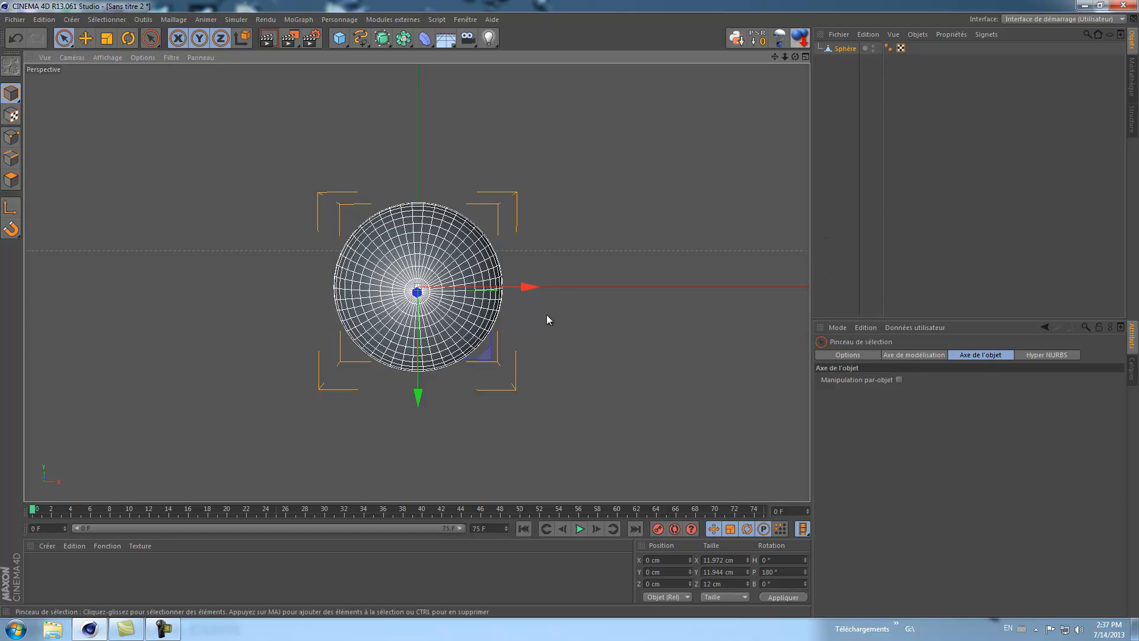
click(10, 180)
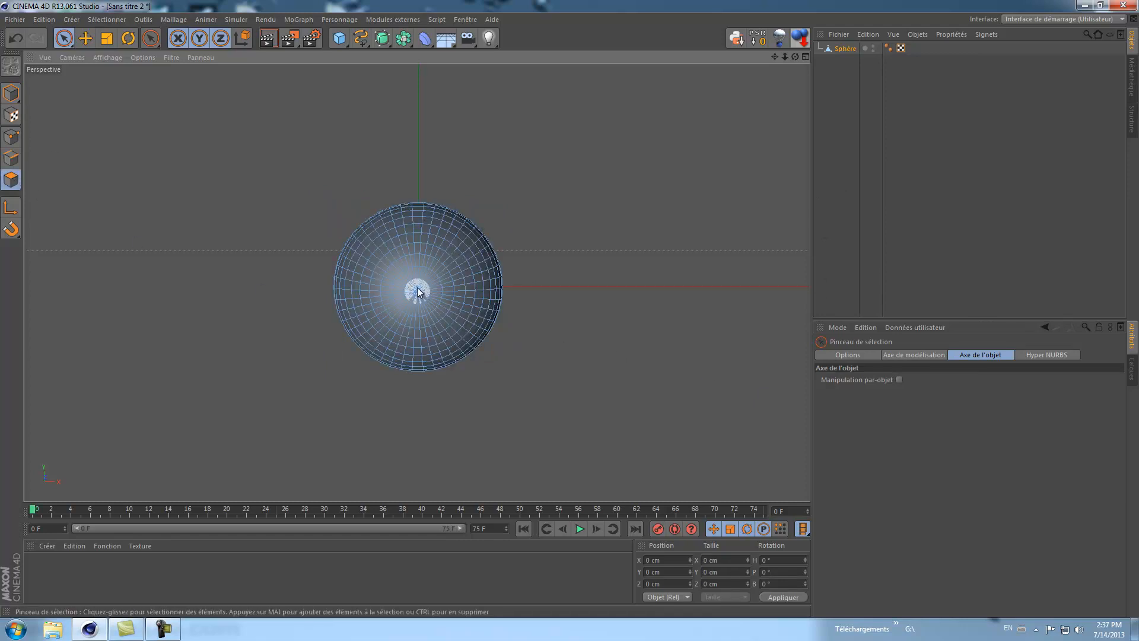
mouse_move(420, 279)
mouse_down()
mouse_move(411, 299)
mouse_move(411, 280)
mouse_move(427, 277)
mouse_move(433, 297)
mouse_move(425, 318)
mouse_move(408, 315)
mouse_move(394, 289)
mouse_move(411, 266)
mouse_move(398, 281)
mouse_move(424, 267)
mouse_move(439, 286)
mouse_up()
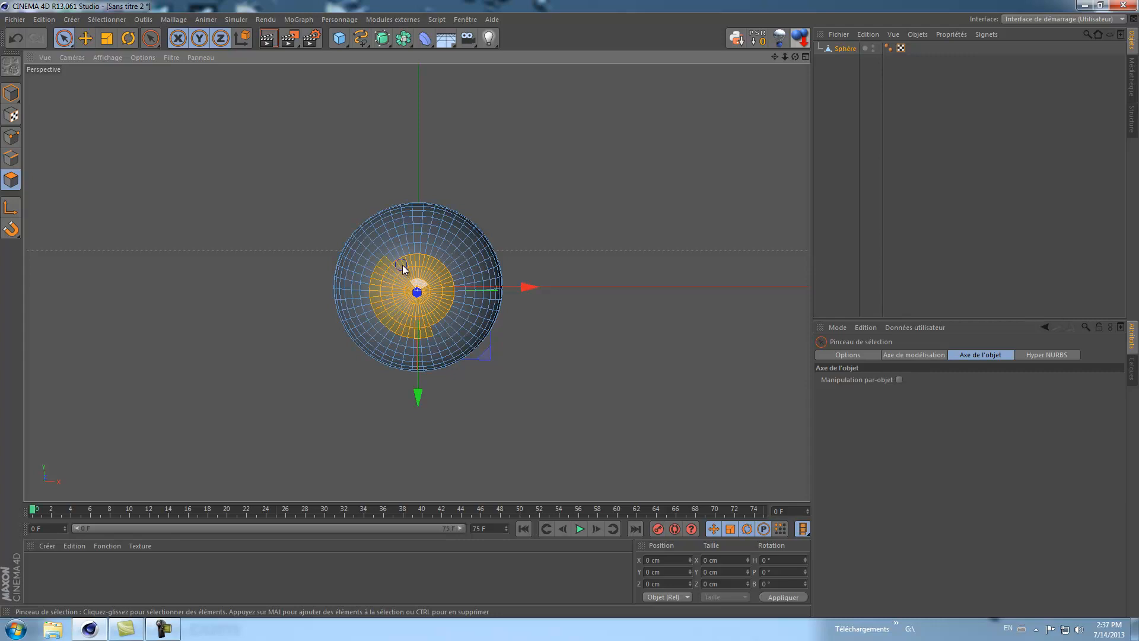
mouse_move(424, 259)
mouse_down()
mouse_move(445, 267)
mouse_move(446, 308)
mouse_move(452, 295)
mouse_move(435, 328)
mouse_move(454, 324)
mouse_up()
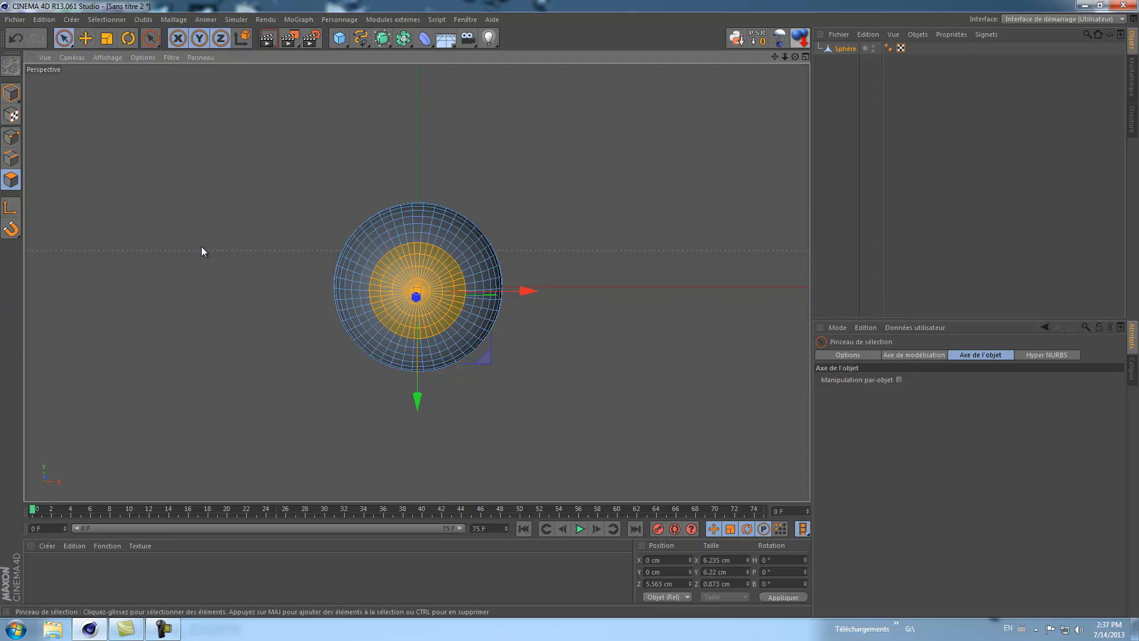
- Split the selected polygon cap into a separate object and rename the new object "iris"
right_click(428, 274)
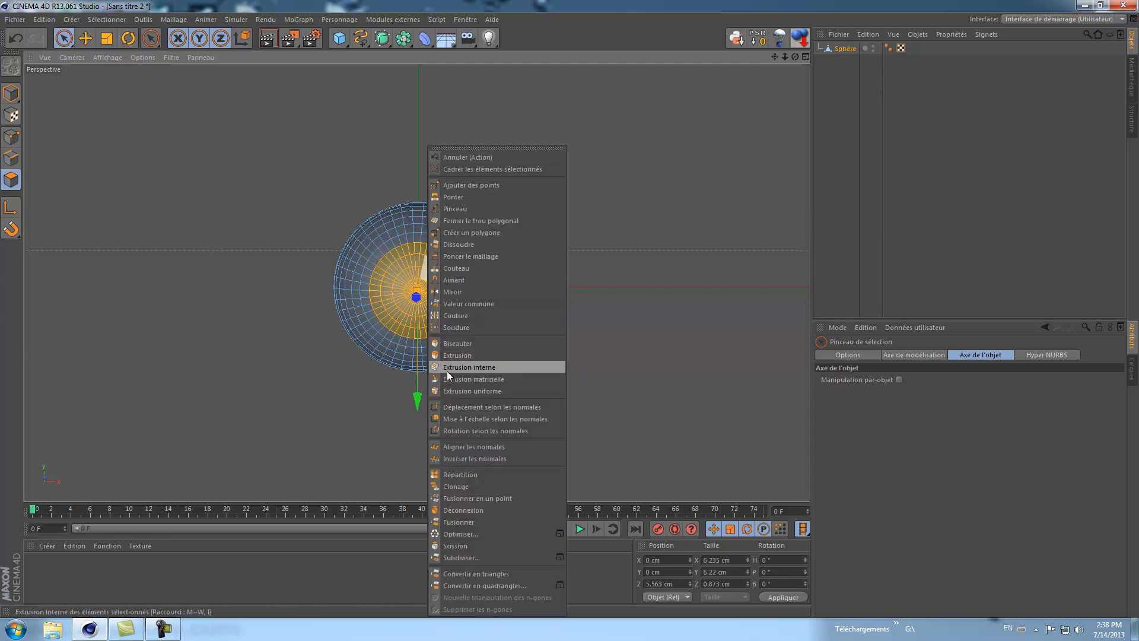
click(453, 546)
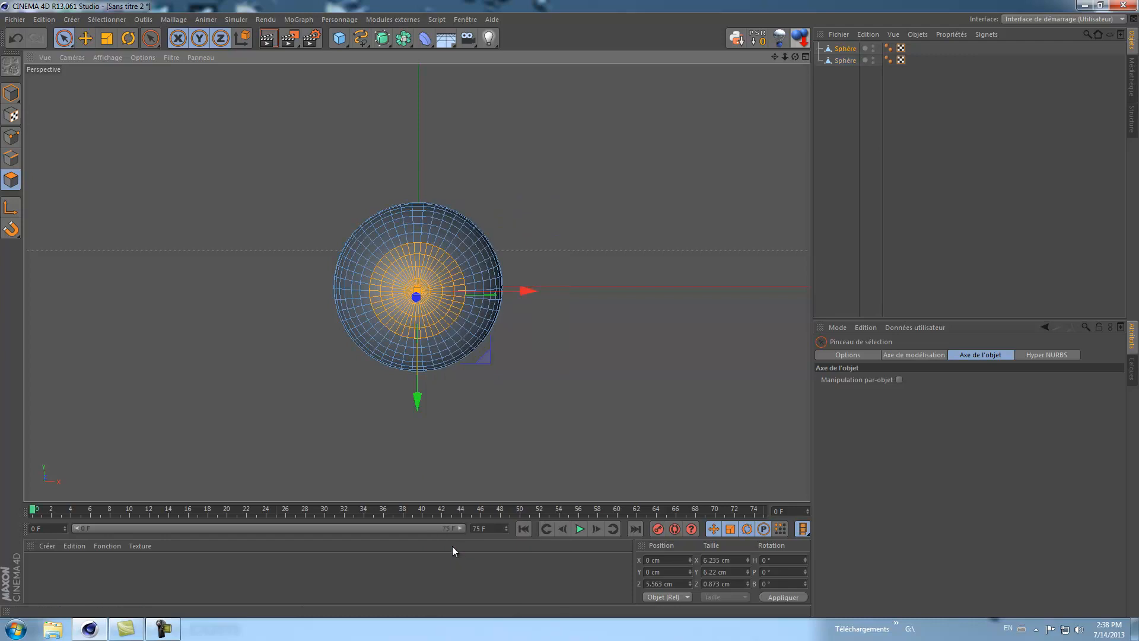
click(845, 62)
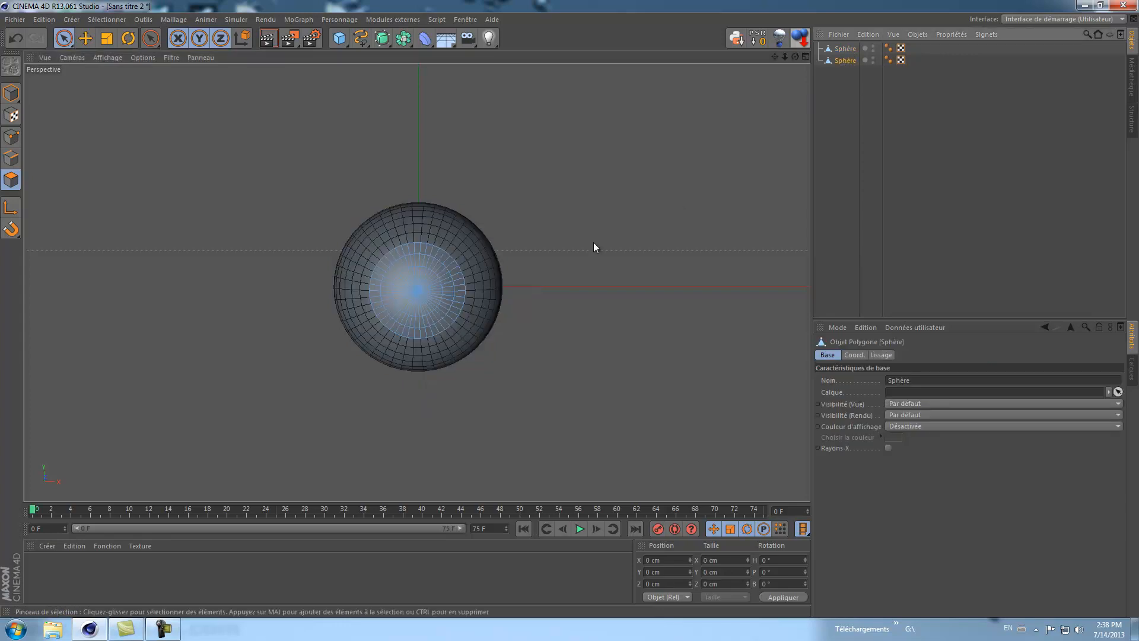
double_click(845, 61)
key(BackSpace)
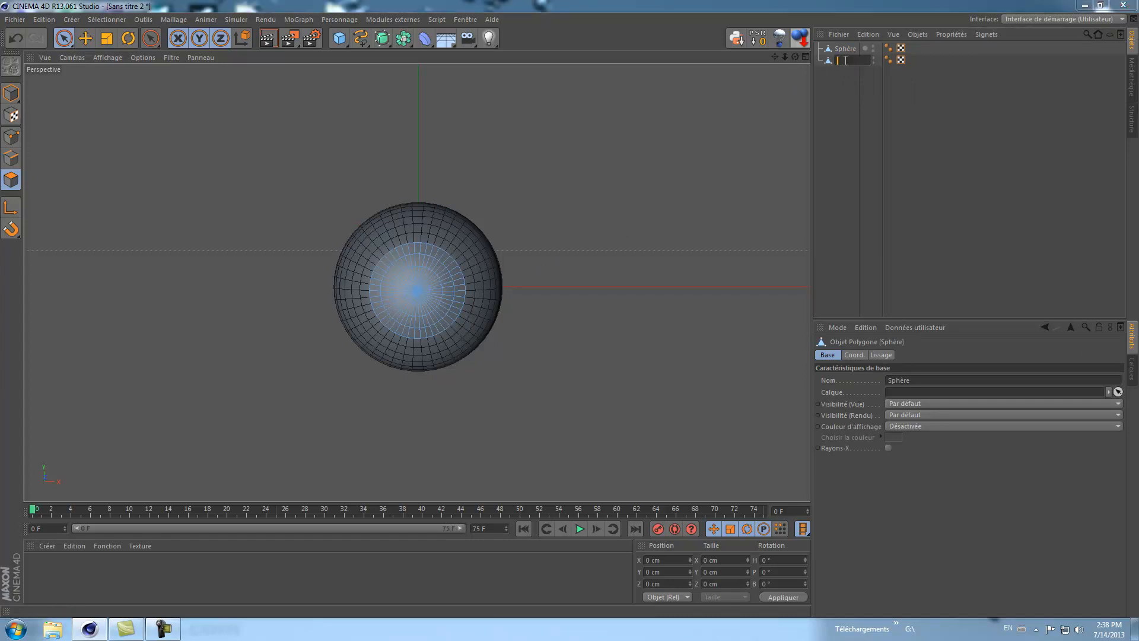
text(in)
click(847, 104)
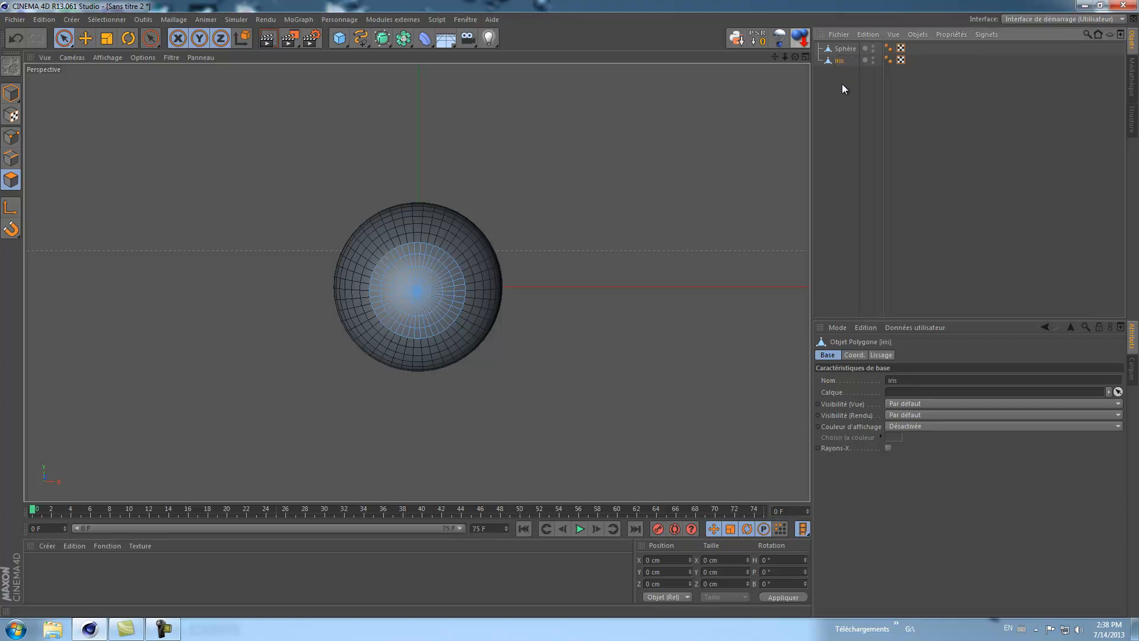
- Rename the sphere object "blanc"
click(845, 49)
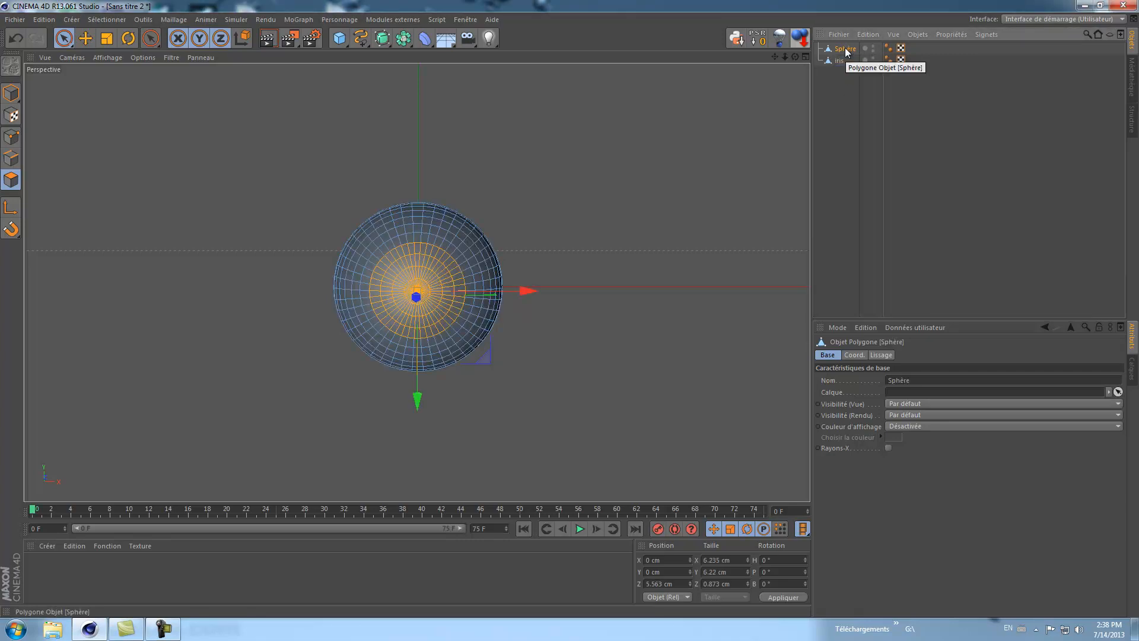
double_click(845, 50)
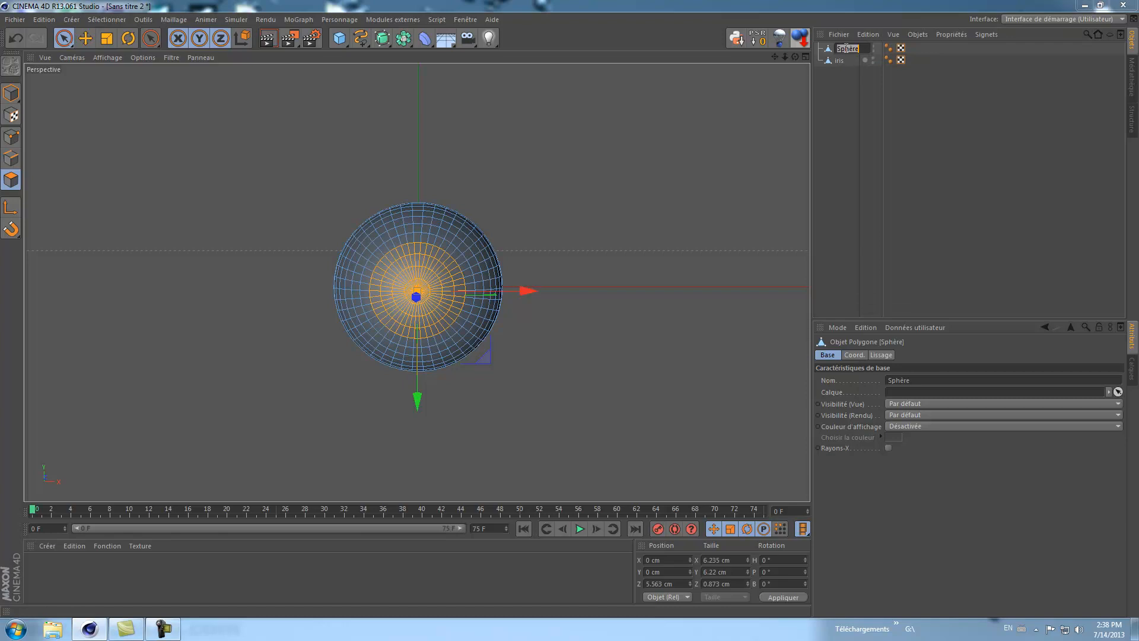
key(BackSpace)
text(blanc)
key(Return)
- Duplicate the iris object and rename the copy "retine"
click(840, 61)
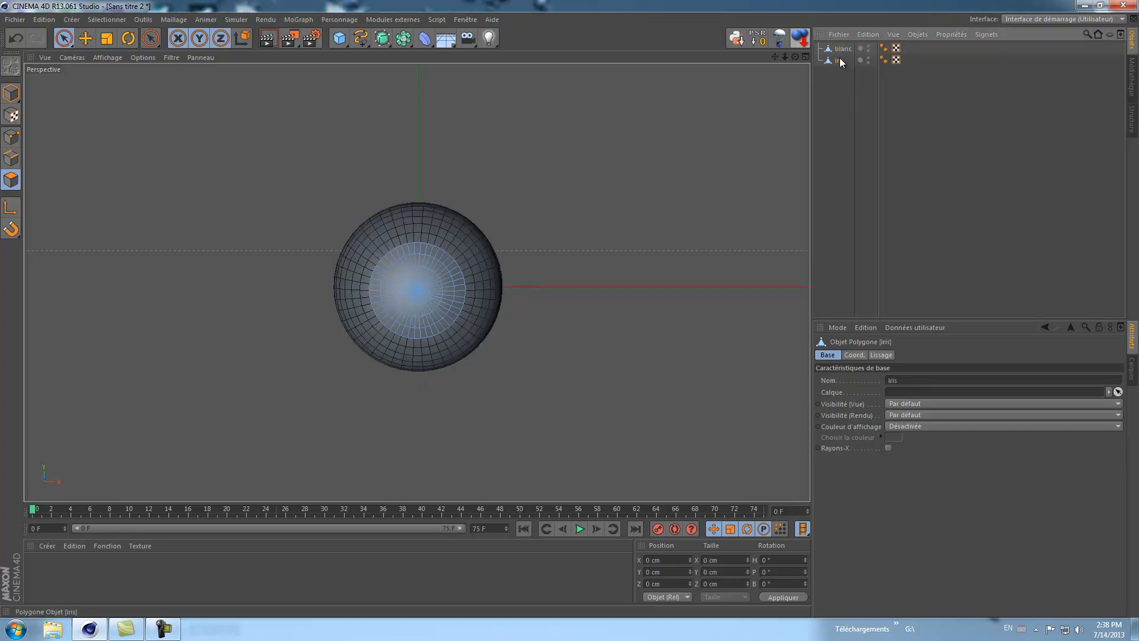
click(841, 50)
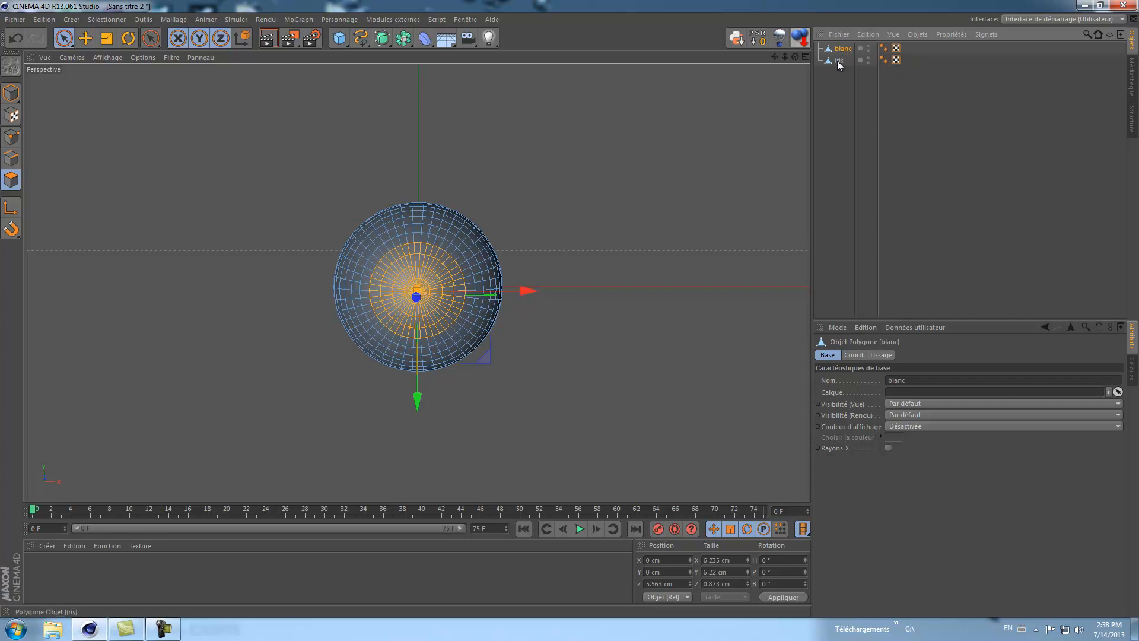
click(840, 61)
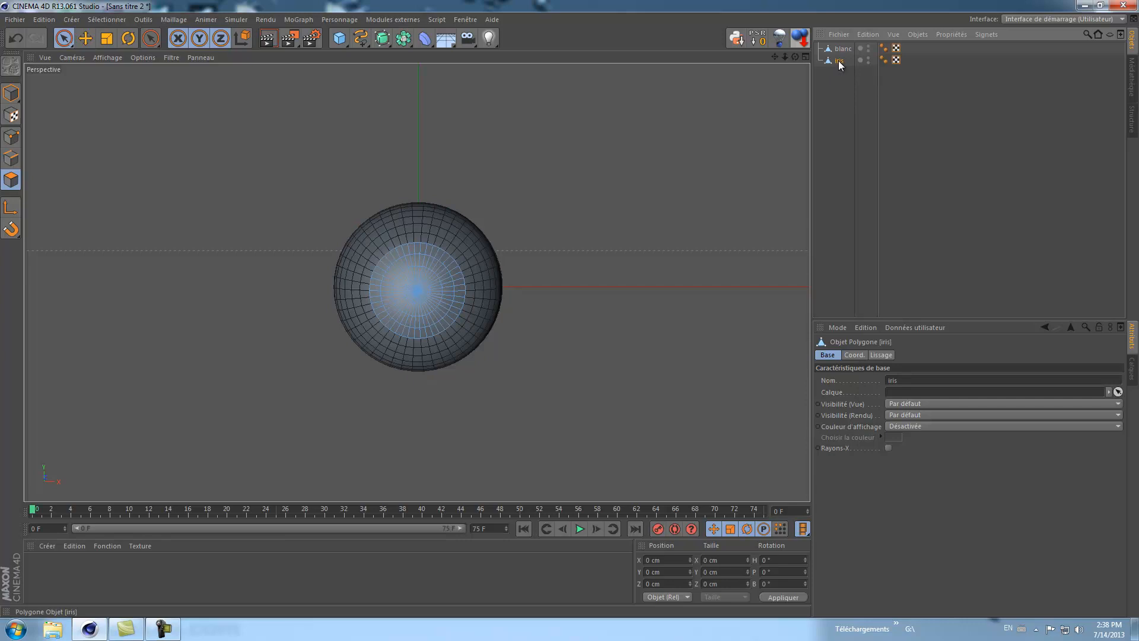
drag(840, 64, 840, 72)
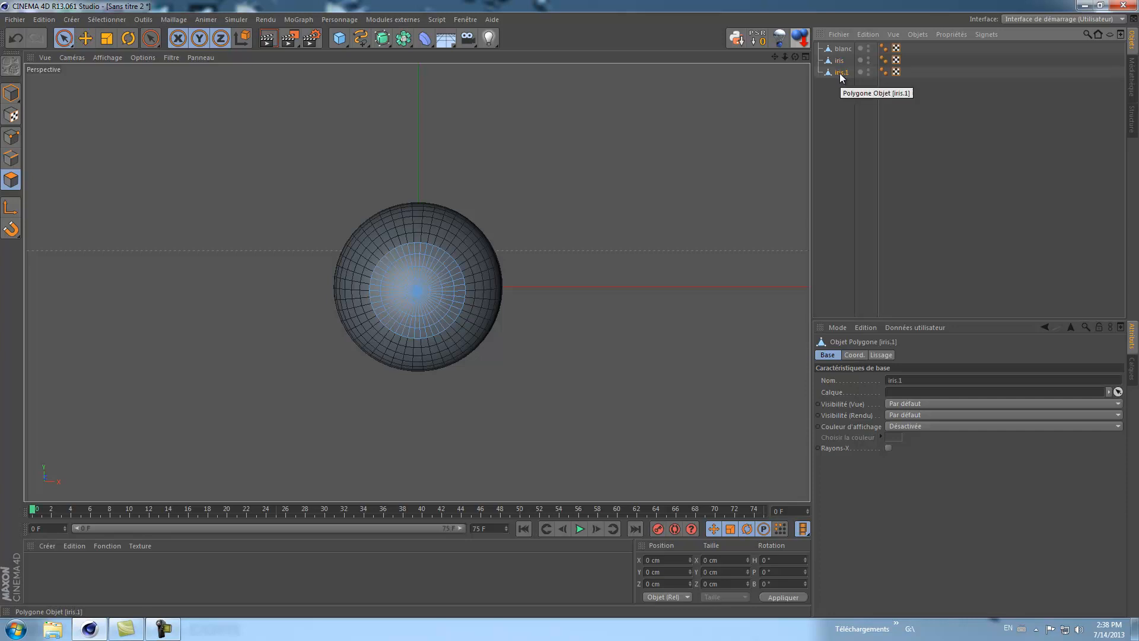
double_click(843, 72)
key(BackSpace)
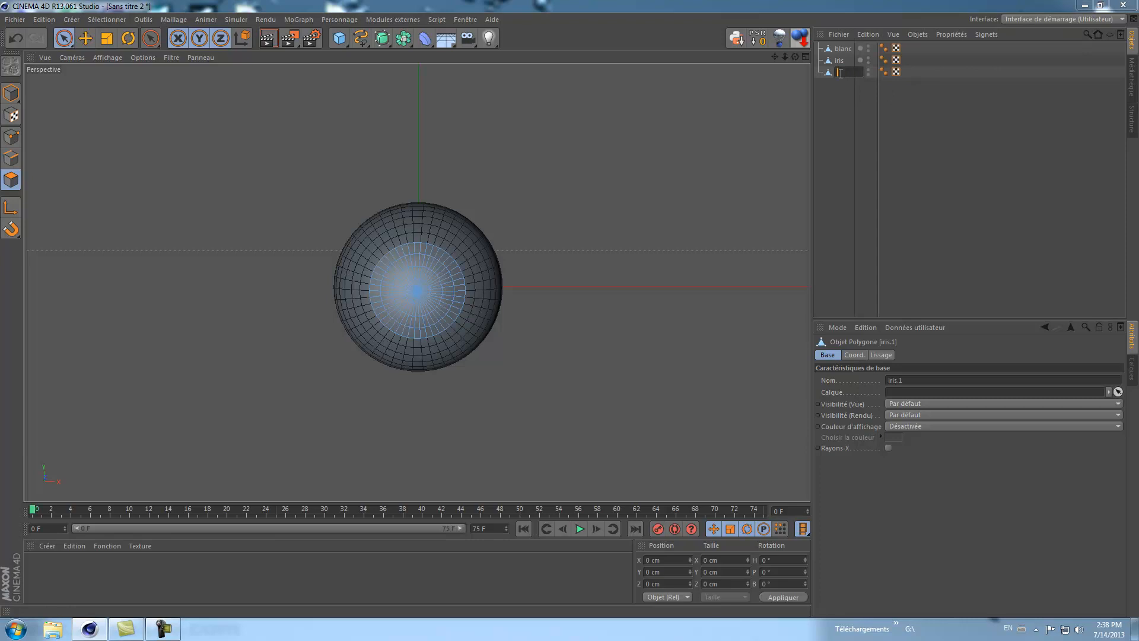
text(retin)
key(Return)
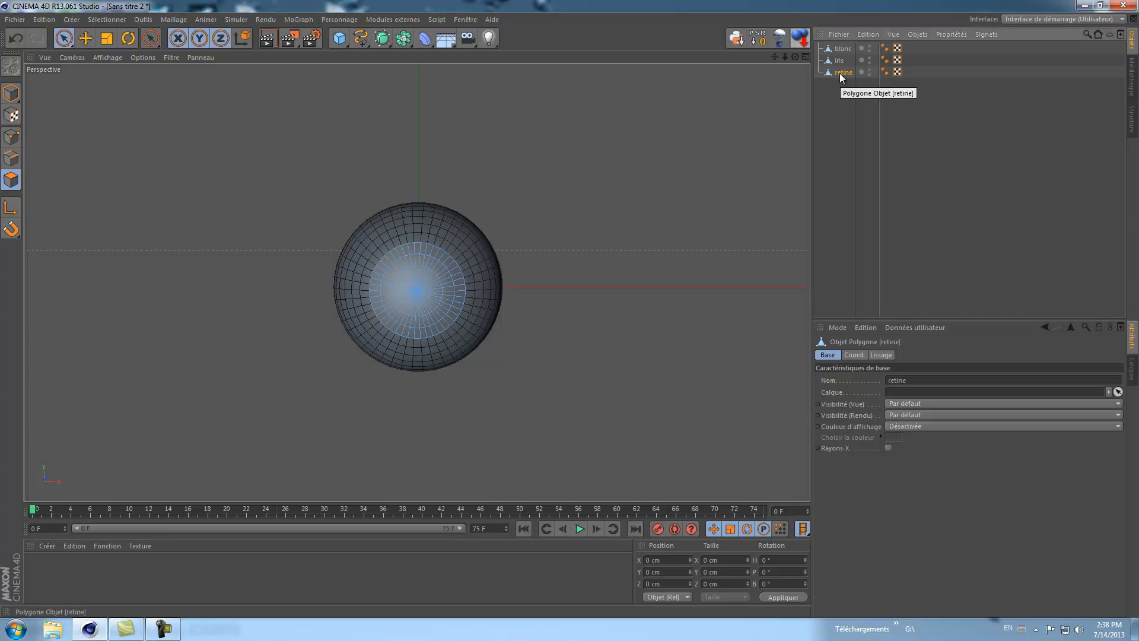
- Move the whole retine object forward along the Z axis, away from the eyeball, to about Z -10.8 cm
click(12, 95)
drag(795, 56, 319, 350)
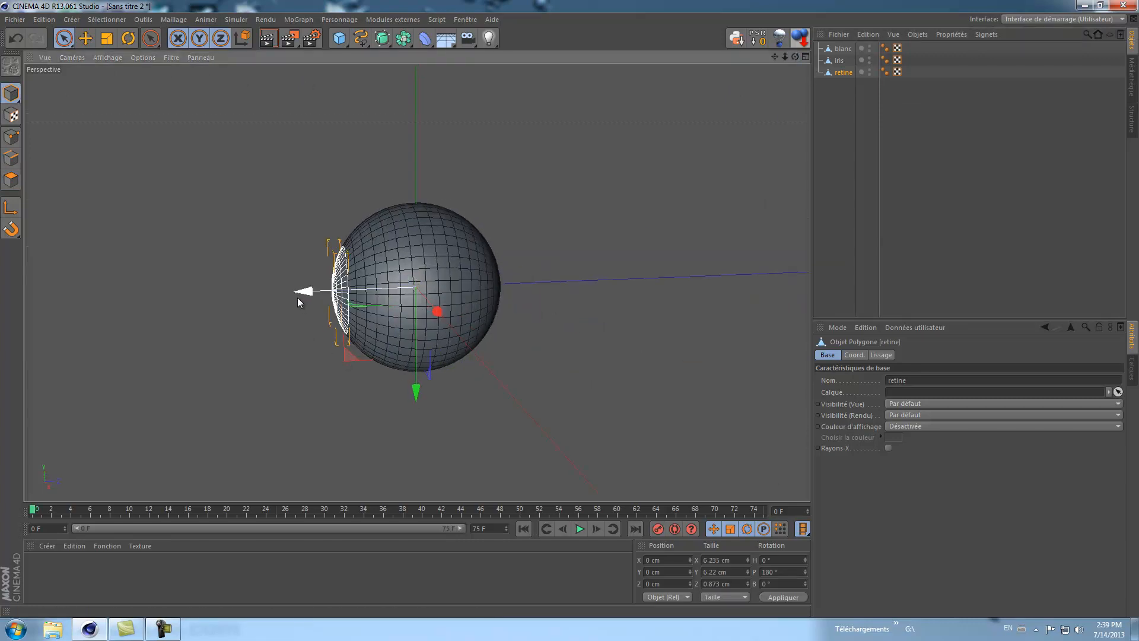
drag(305, 295, 150, 300)
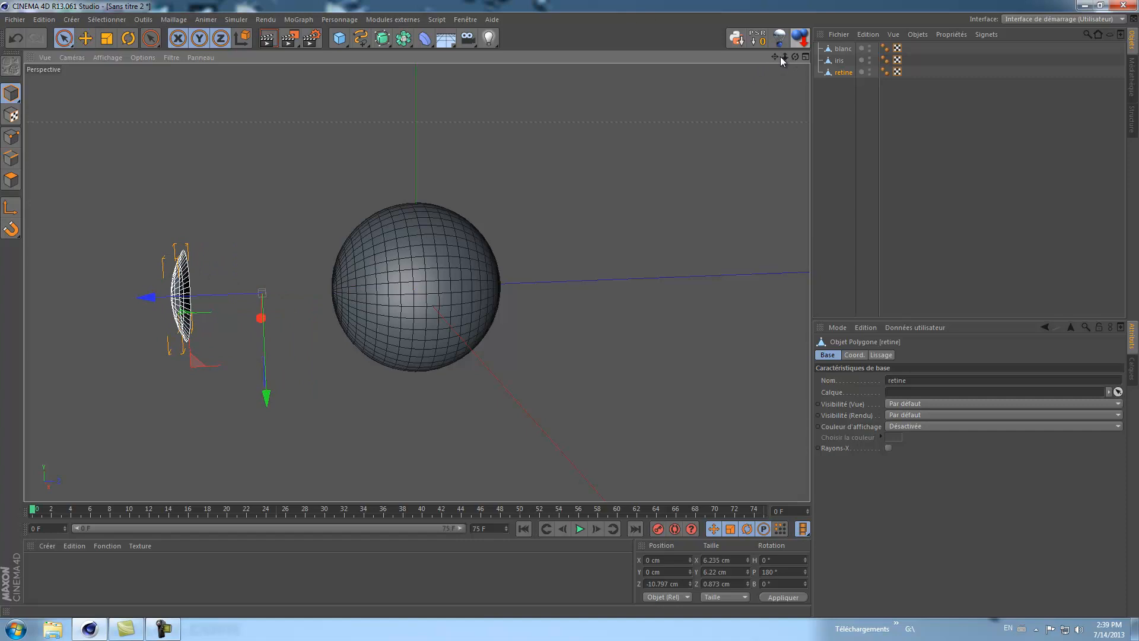
- In the right view, shift only the retine's object axis along Z onto its cap, at Z -16.35 cm
click(806, 56)
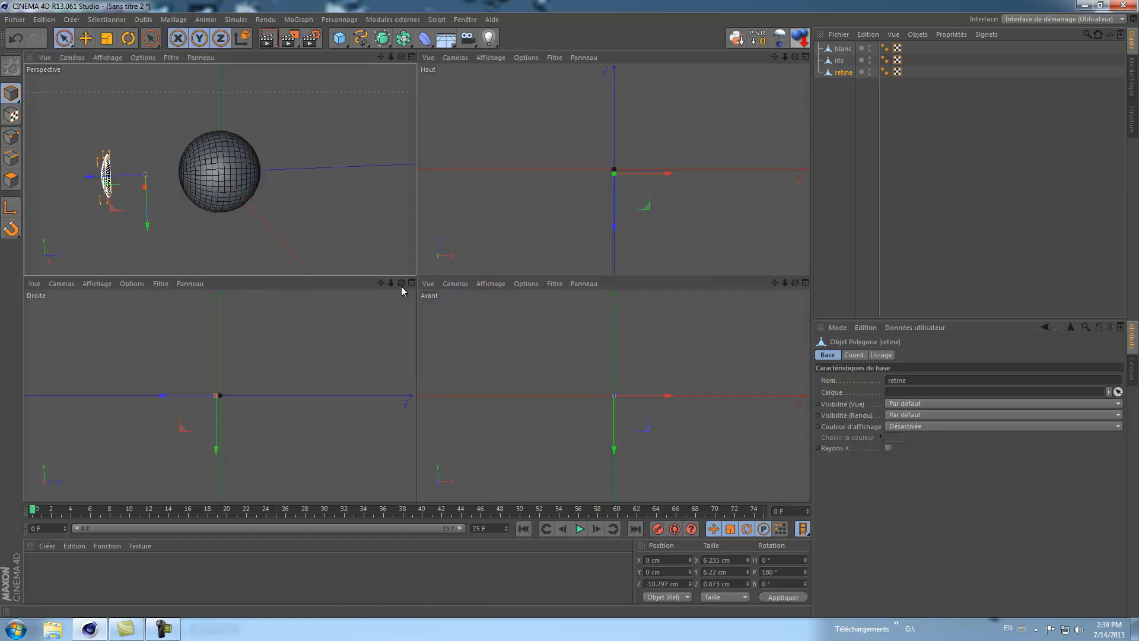
drag(390, 283, 417, 313)
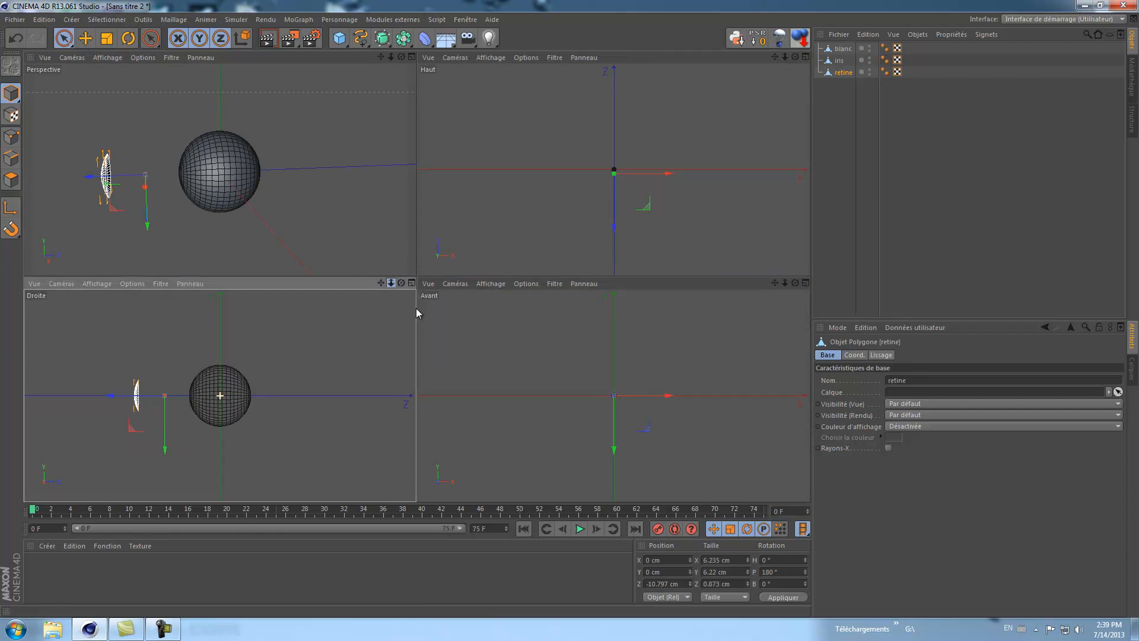
click(411, 283)
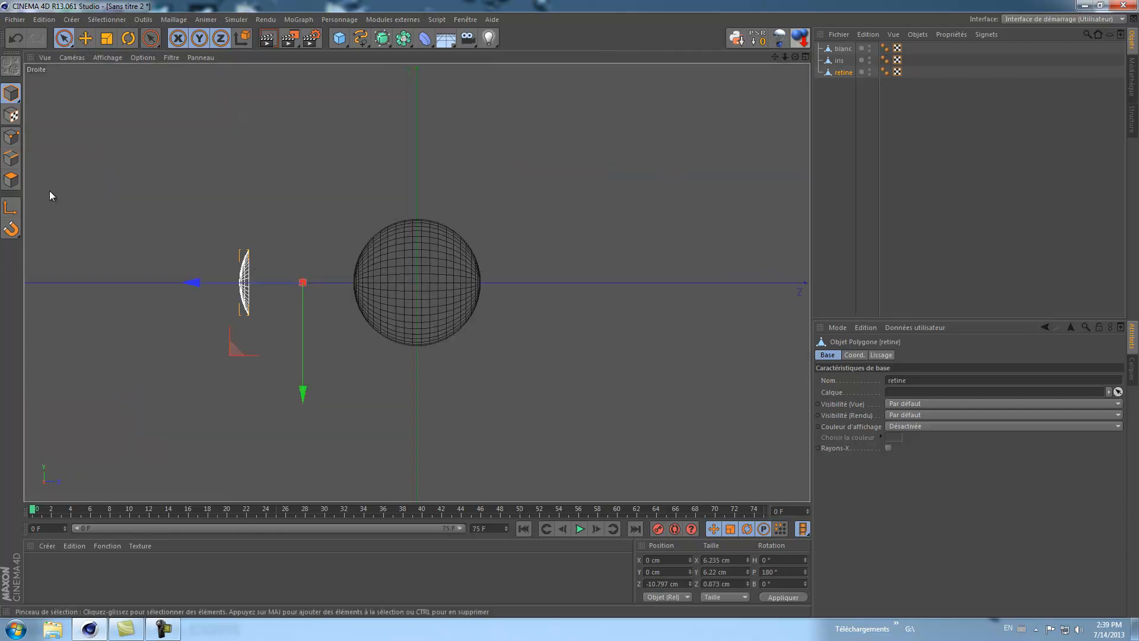
click(8, 209)
drag(194, 285, 136, 287)
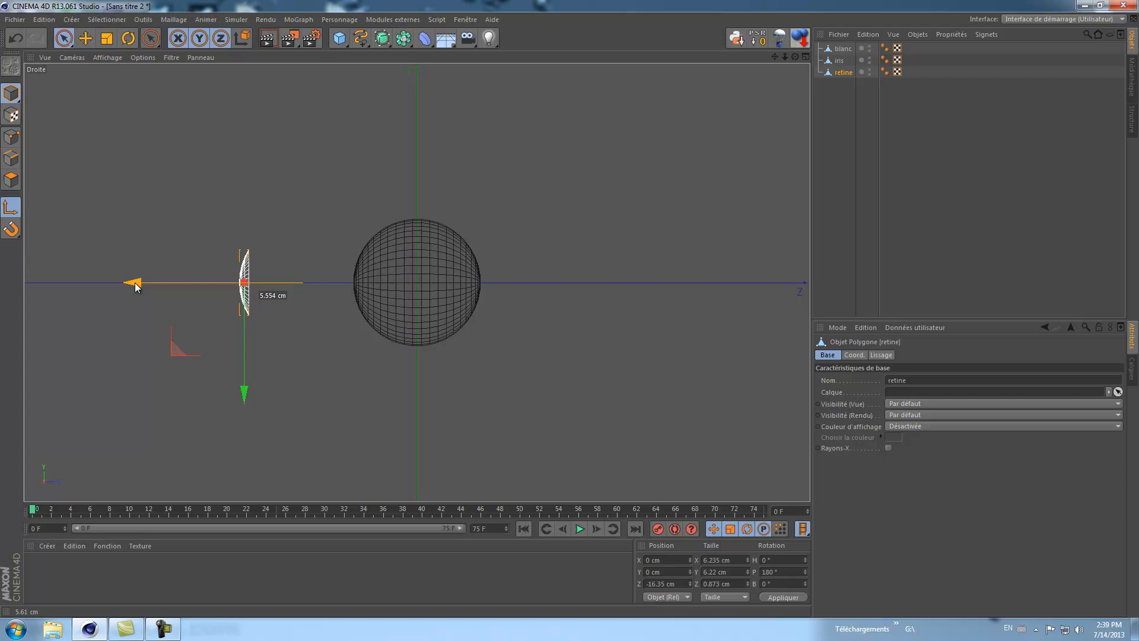
drag(135, 287, 134, 283)
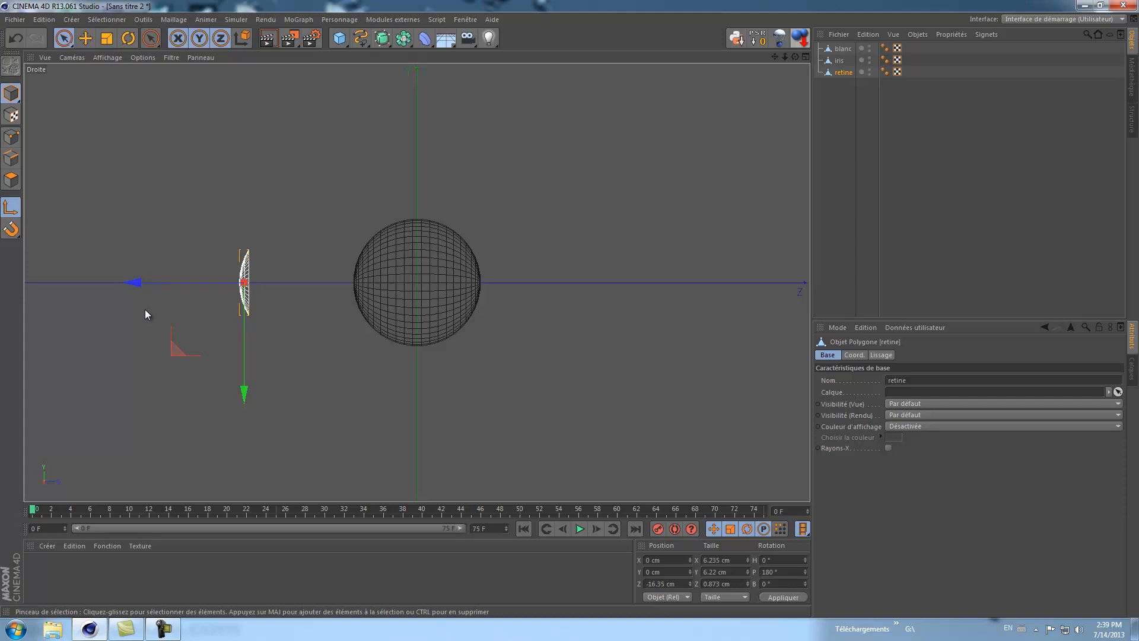
click(12, 208)
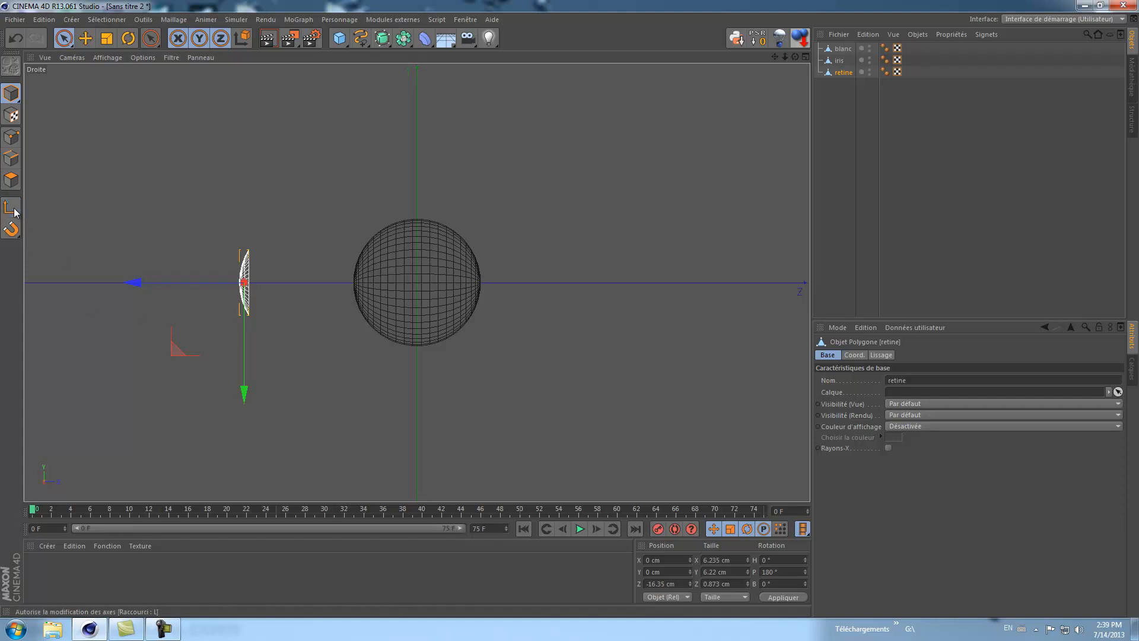
- Shift the iris's object axis onto its cap at about Z -5.55 cm, and move the iris forward to about Z -10.4 cm
click(839, 60)
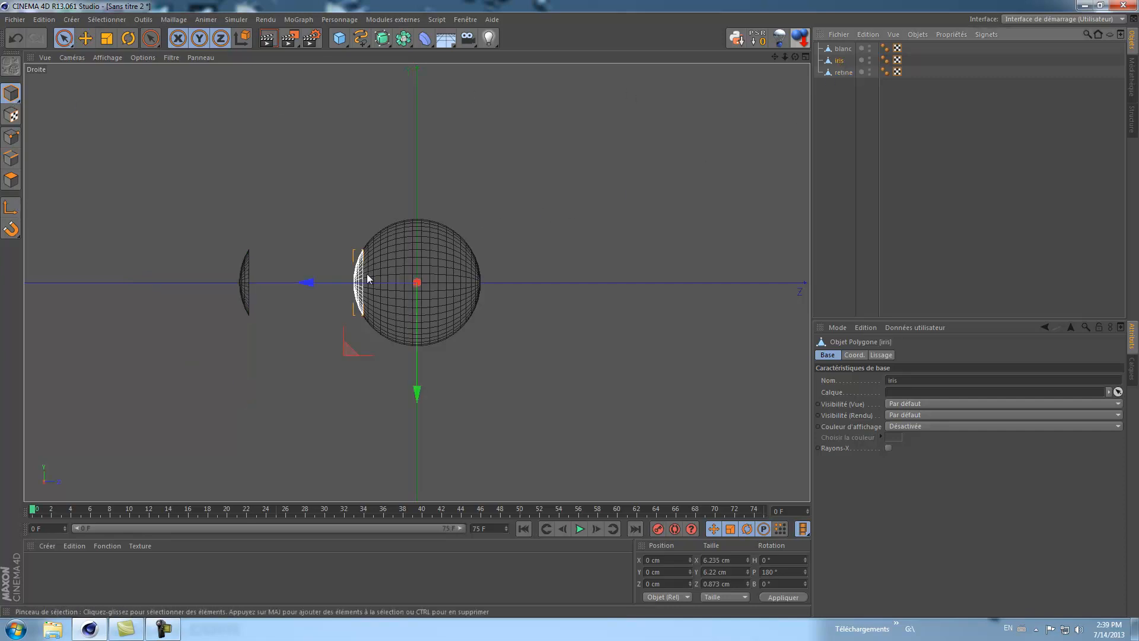
click(12, 210)
drag(308, 283, 247, 287)
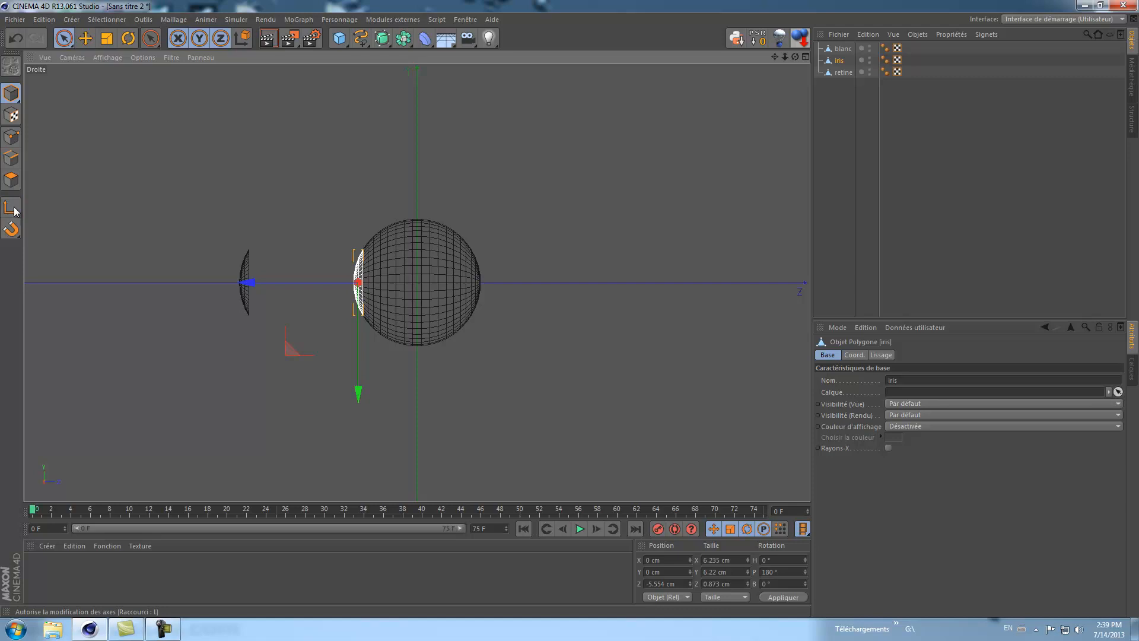
drag(251, 283, 196, 283)
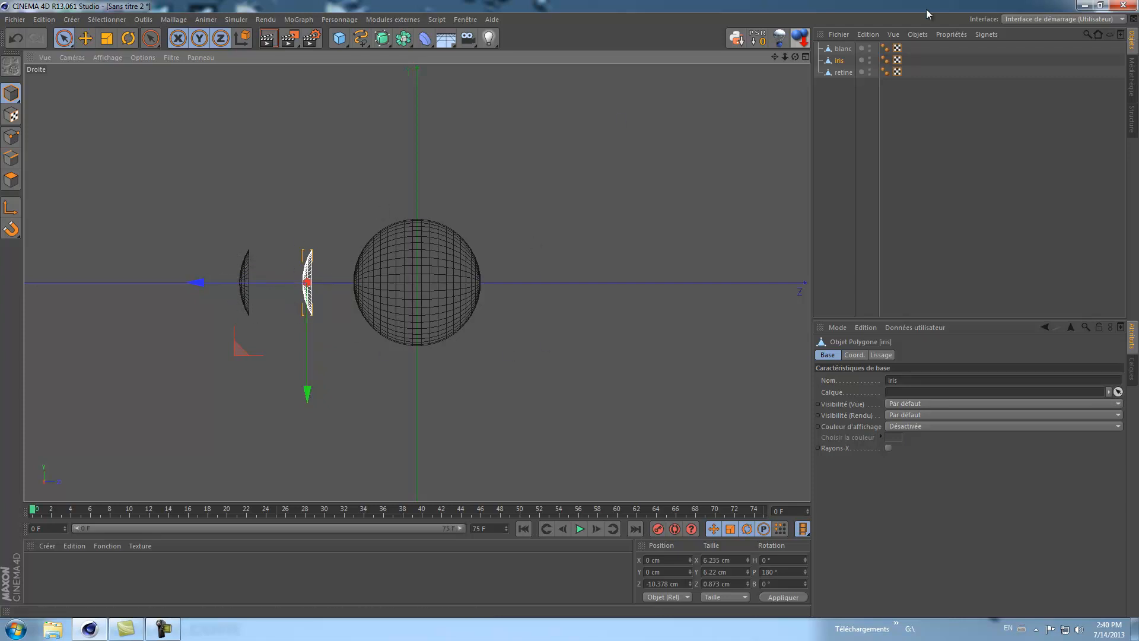
- Delete the selected circular cap of polygons from the front of the blanc object in the perspective view
click(806, 57)
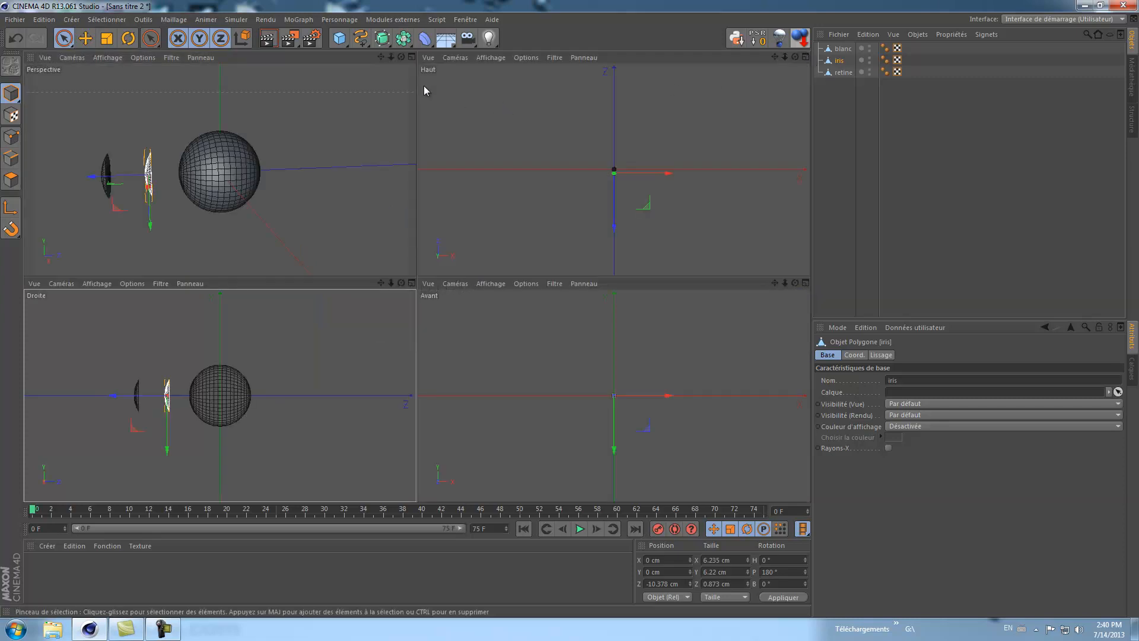
click(412, 57)
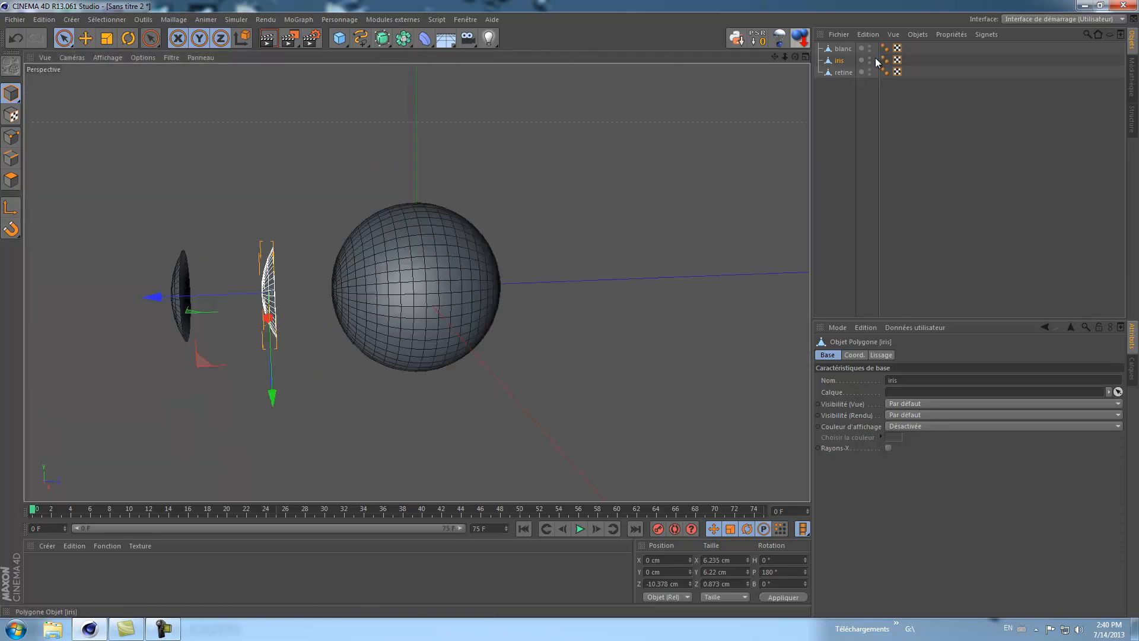
drag(795, 57, 572, 309)
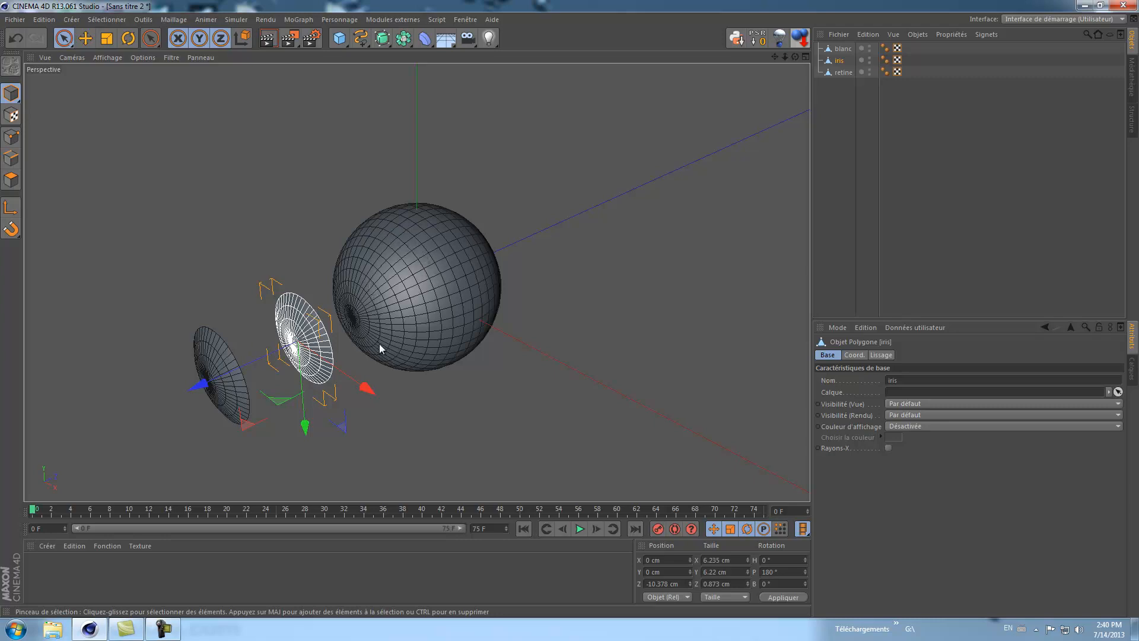
click(843, 49)
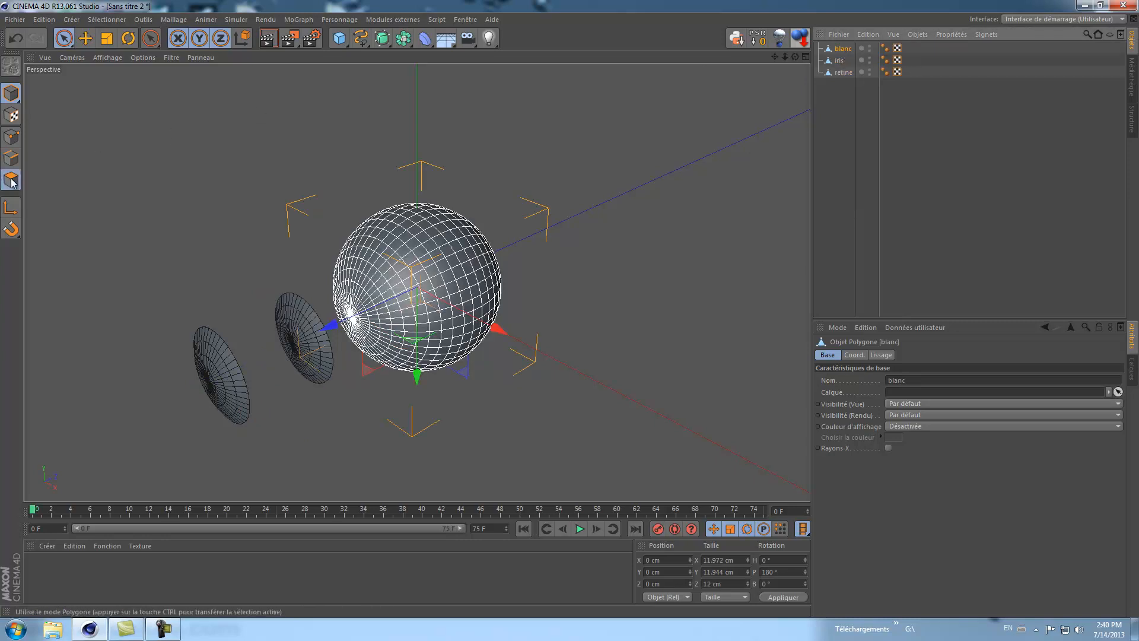
click(11, 180)
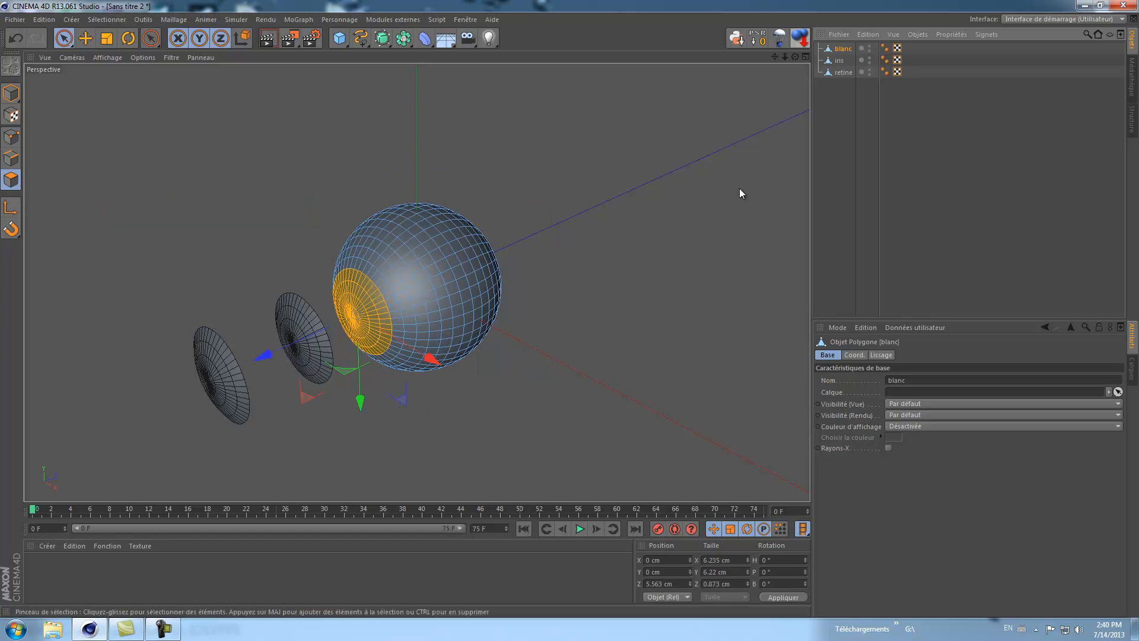
key(Delete)
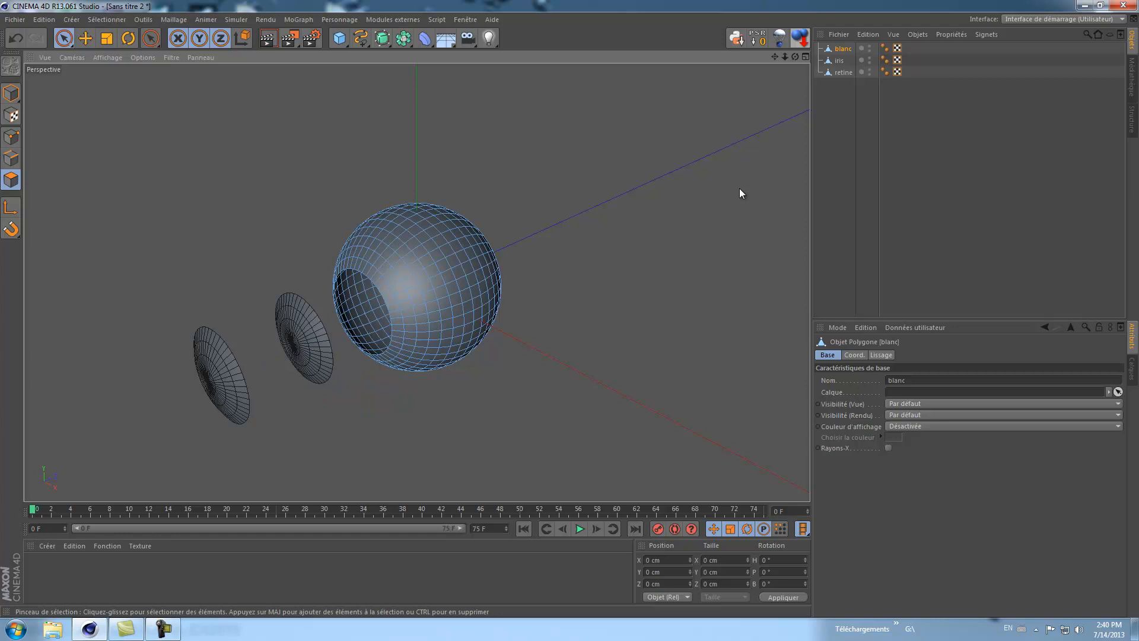
- Rotate the whole iris object to a heading of 180° so that its curvature faces the eyeball
click(838, 62)
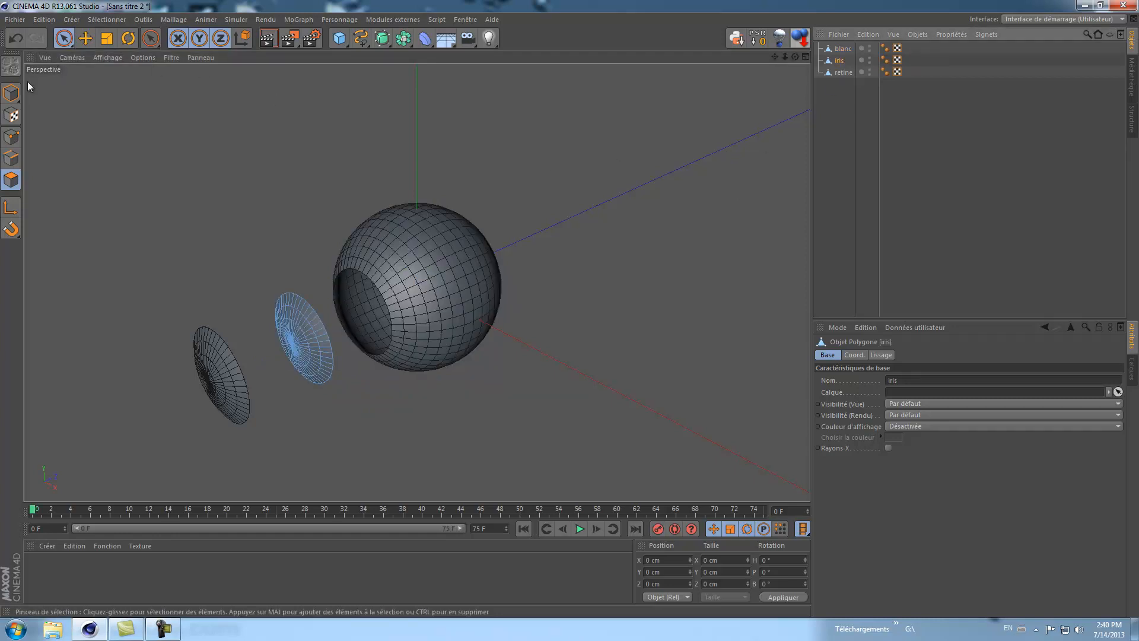
click(12, 93)
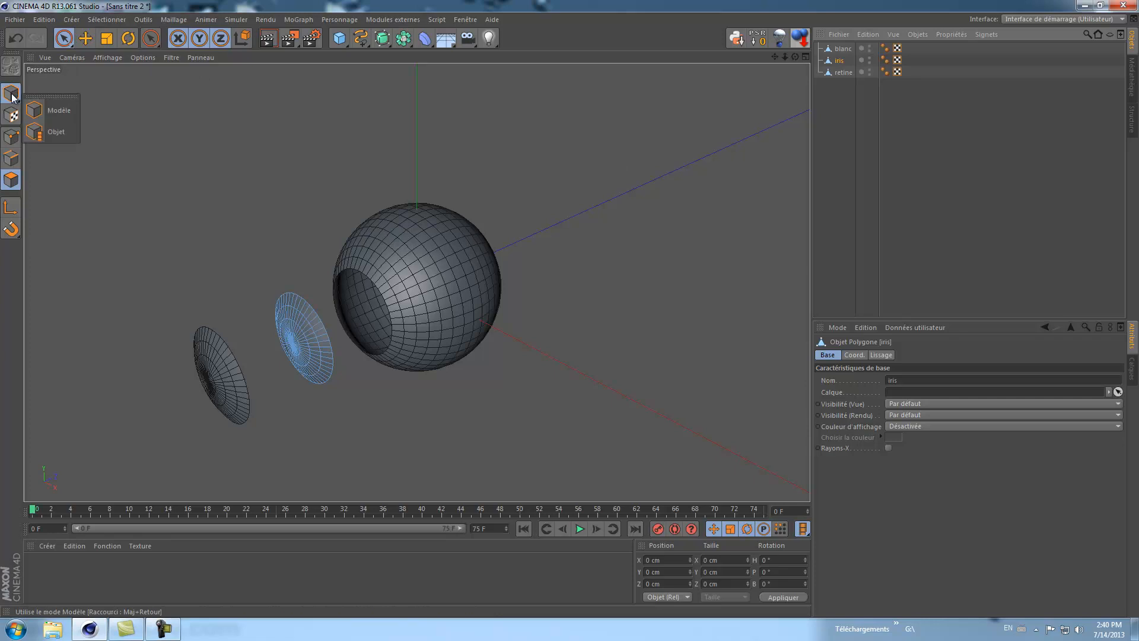
click(11, 94)
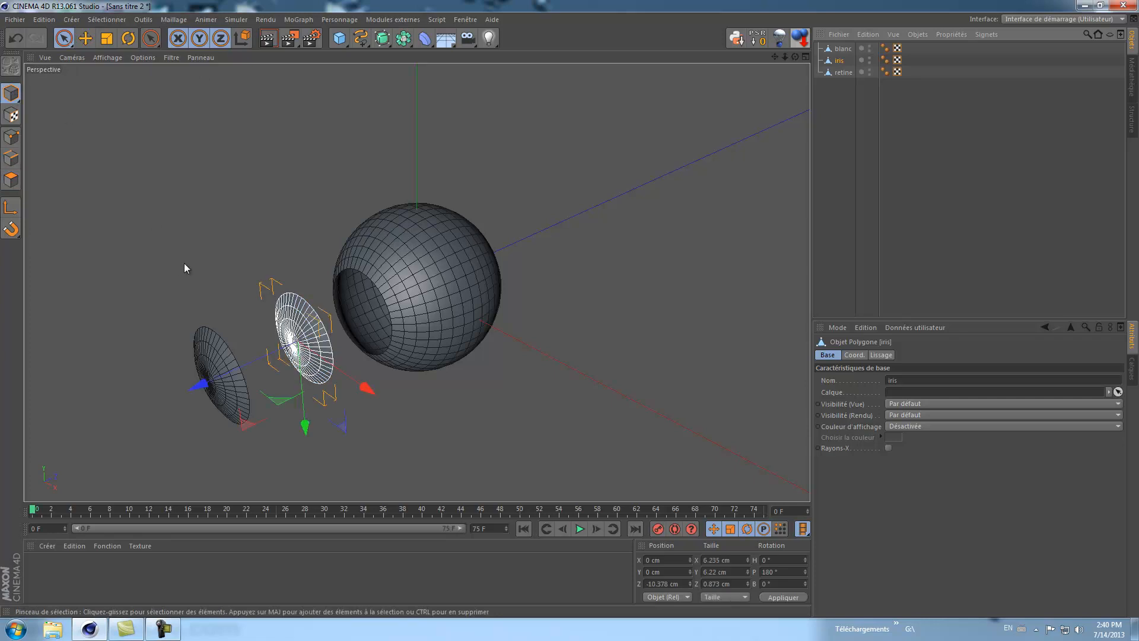
click(129, 38)
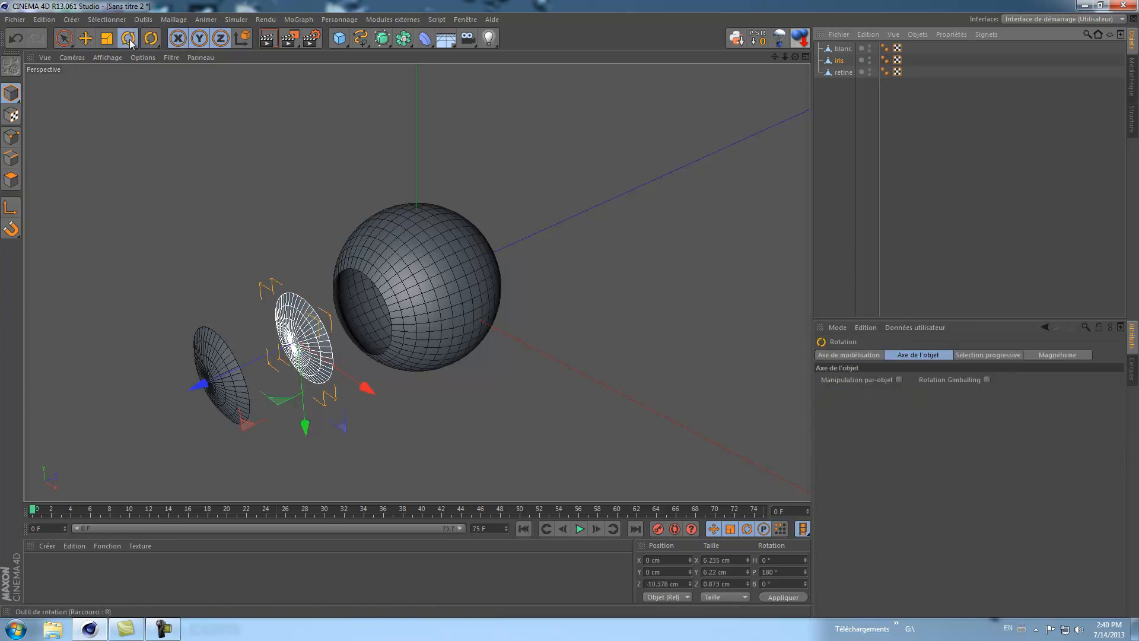
drag(265, 377, 275, 379)
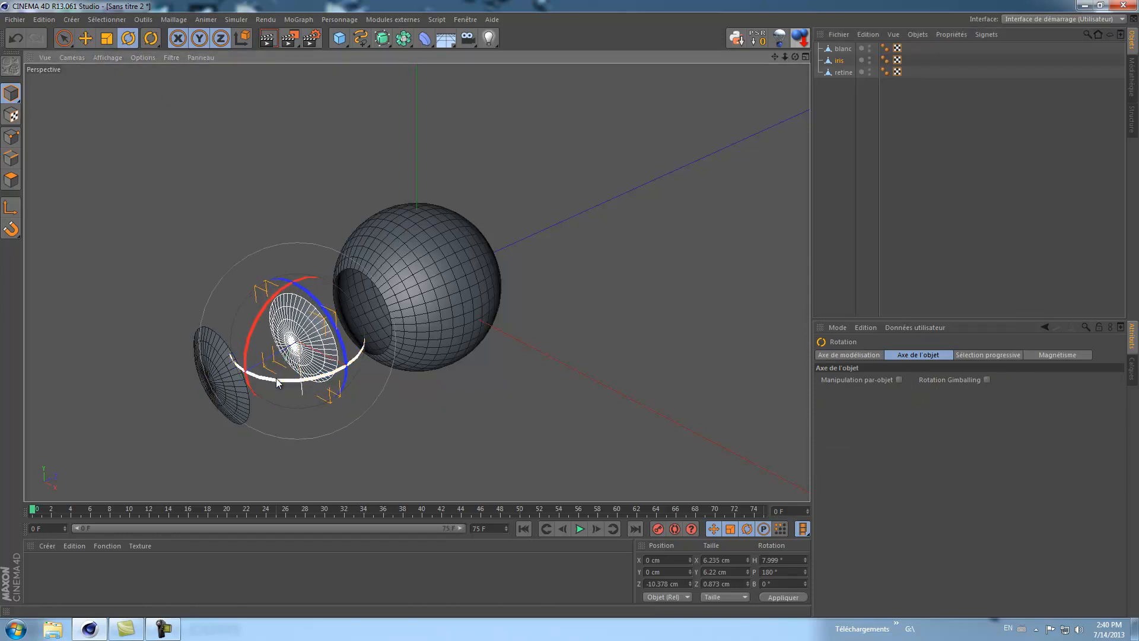
click(787, 561)
key(BackSpace)
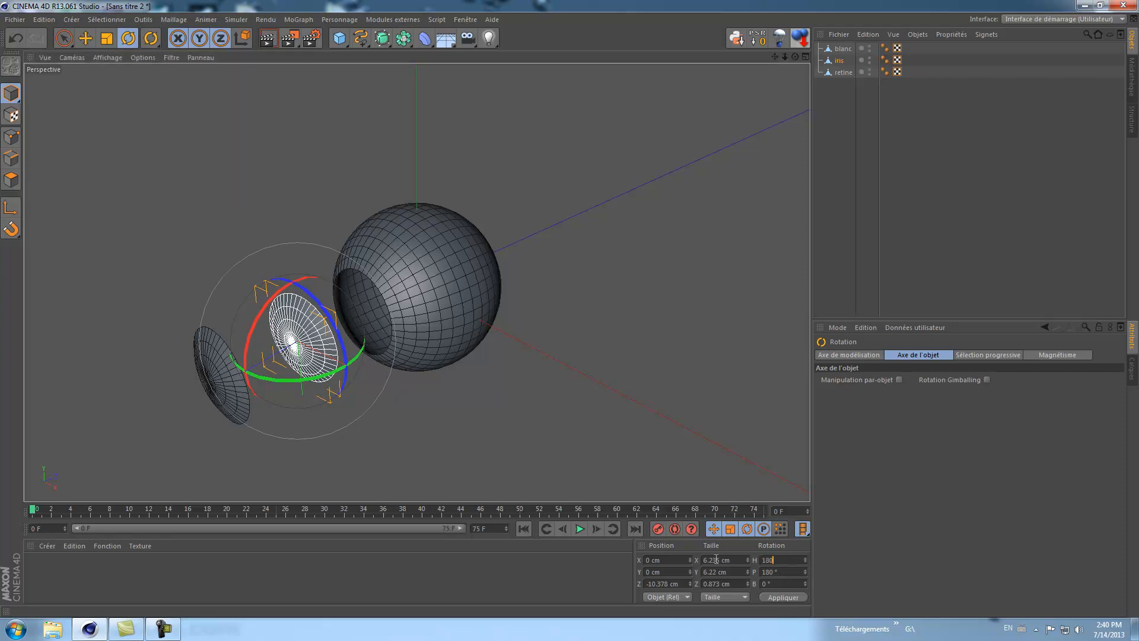
text(180)
key(Return)
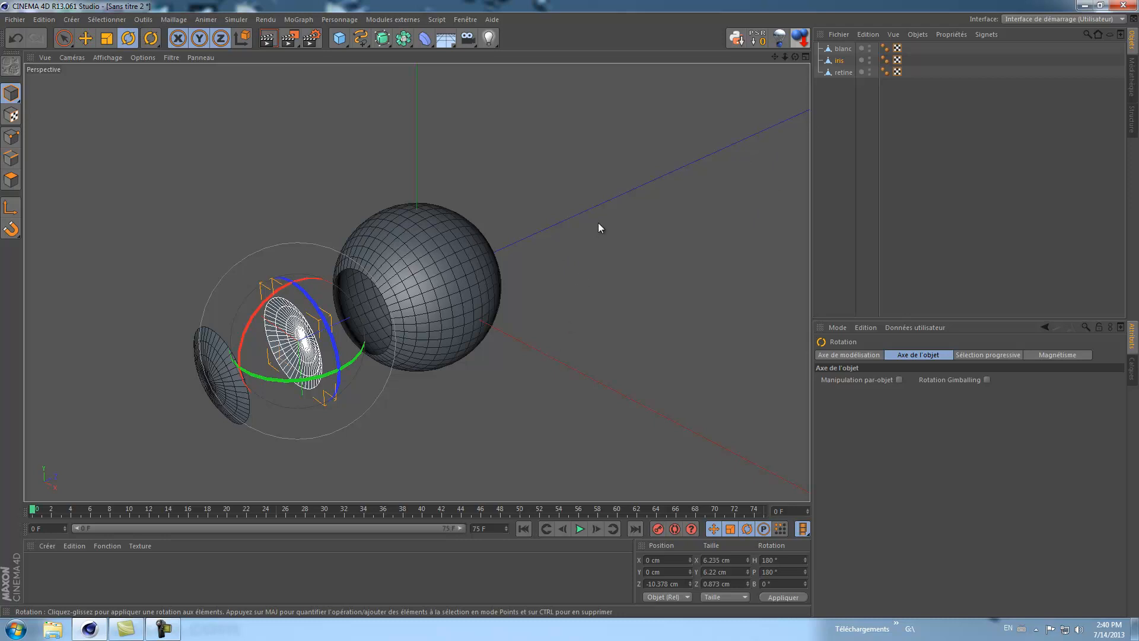
- Inspect the iris's polygon faces from the front and side to check which way they are oriented
drag(795, 57, 568, 309)
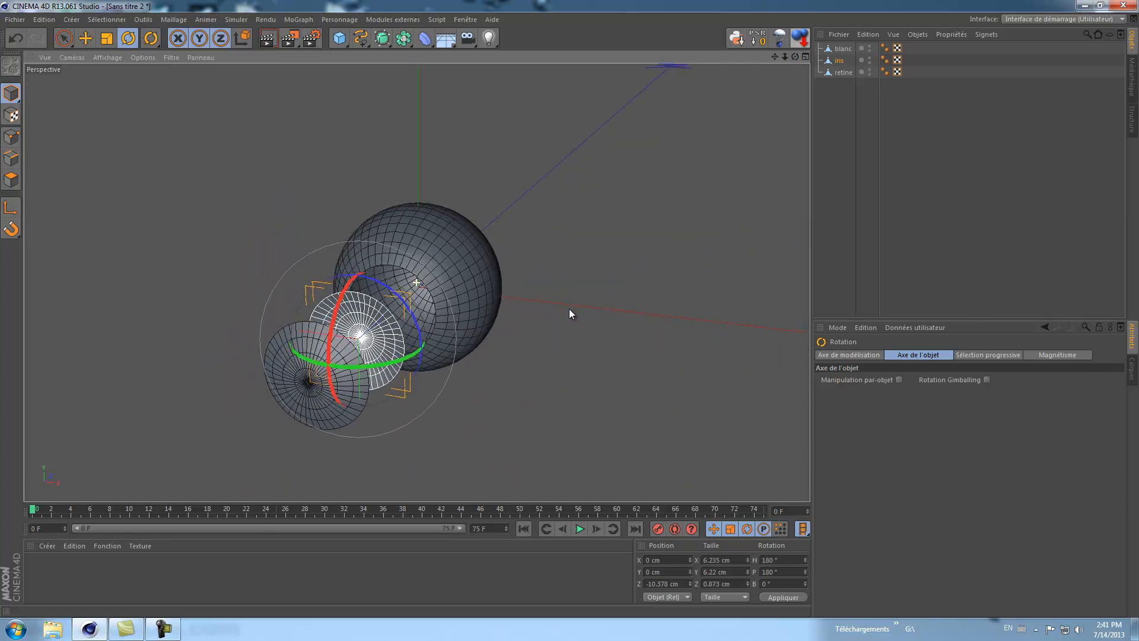
click(12, 179)
click(372, 309)
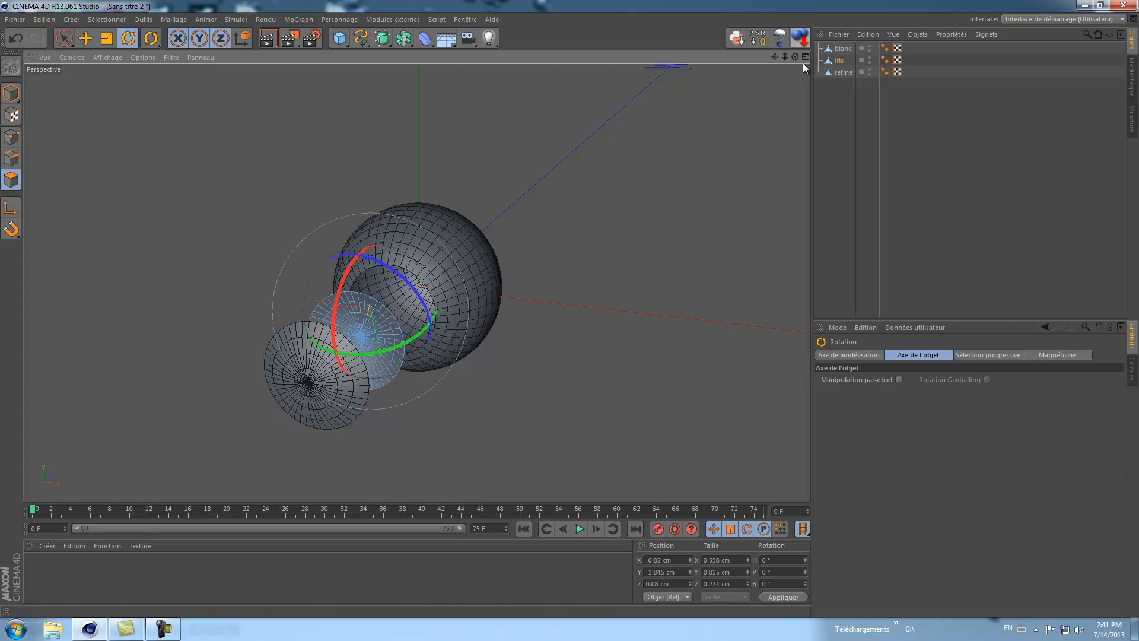
drag(795, 56, 570, 308)
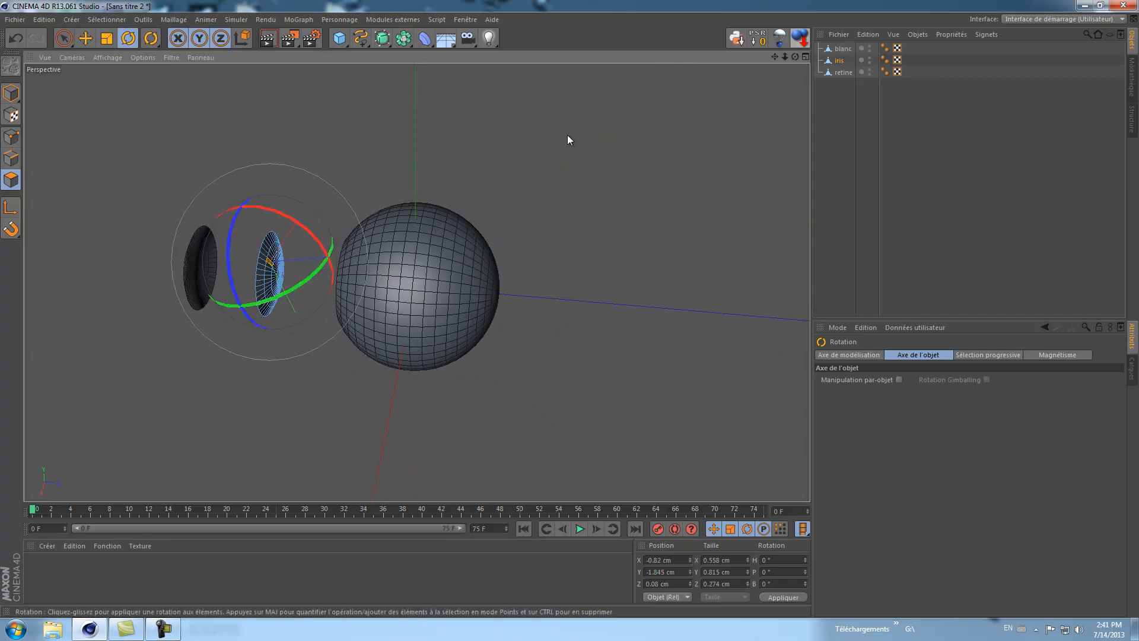
drag(795, 57, 572, 307)
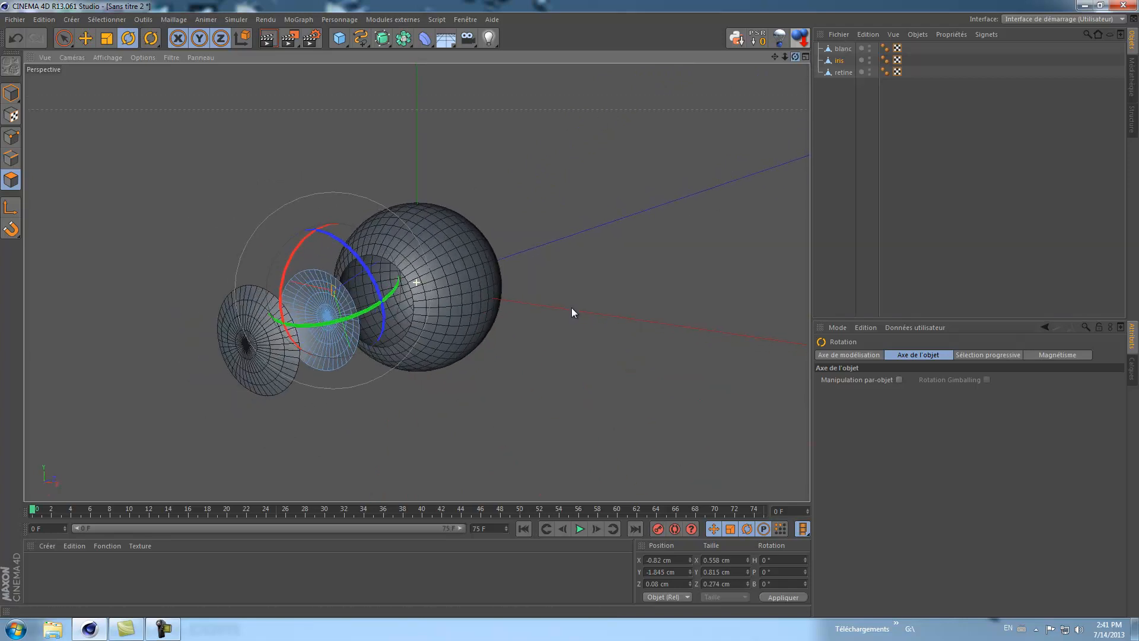
click(10, 93)
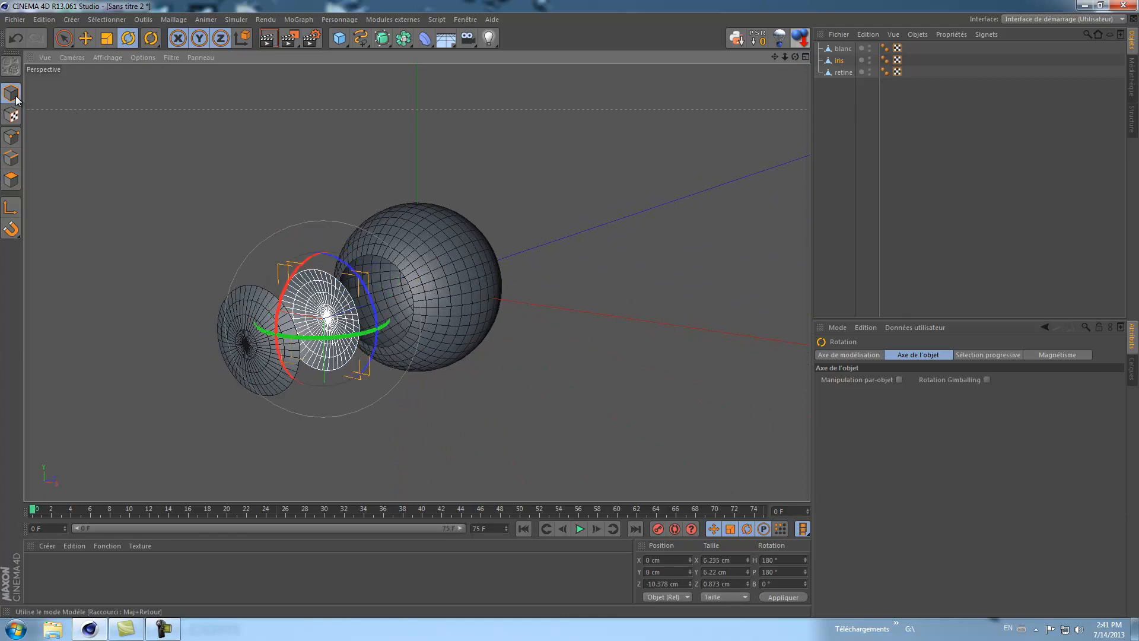
right_click(334, 306)
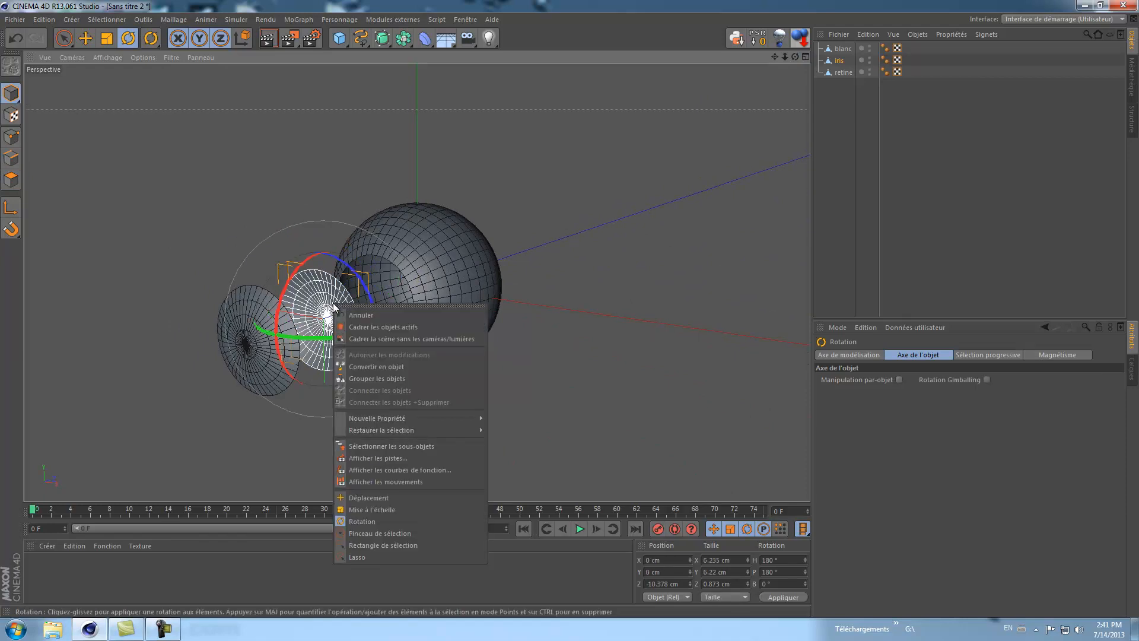
click(595, 303)
- Reverse the normals of all the iris's polygons, clear the polygon selection and view the iris from the side
click(18, 179)
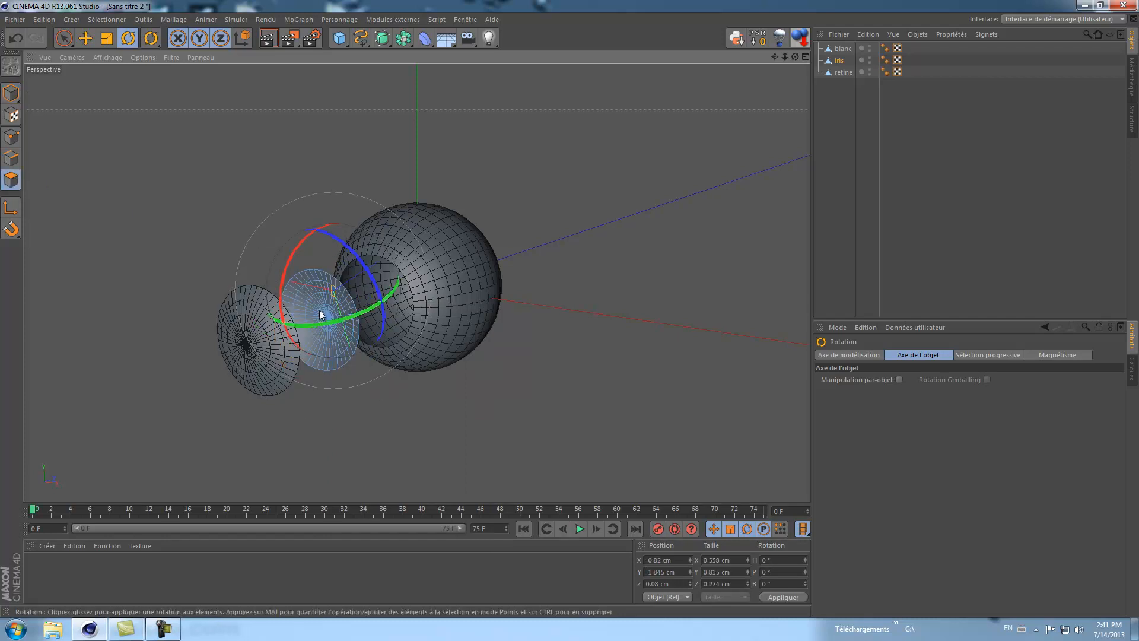
key(ctrl+a)
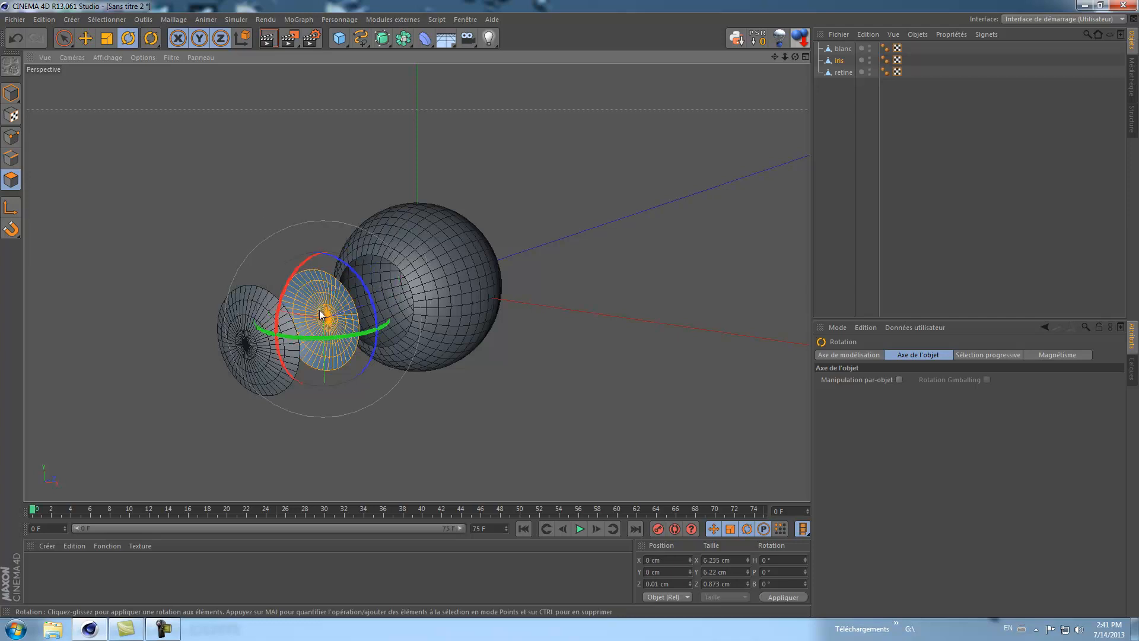
drag(795, 57, 568, 309)
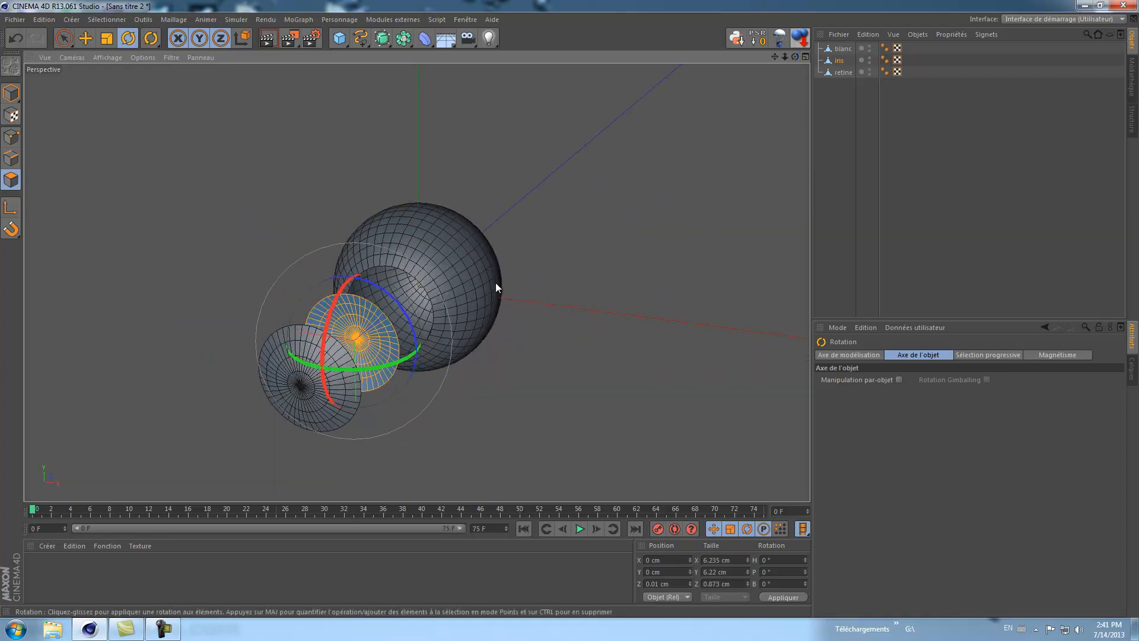
right_click(382, 342)
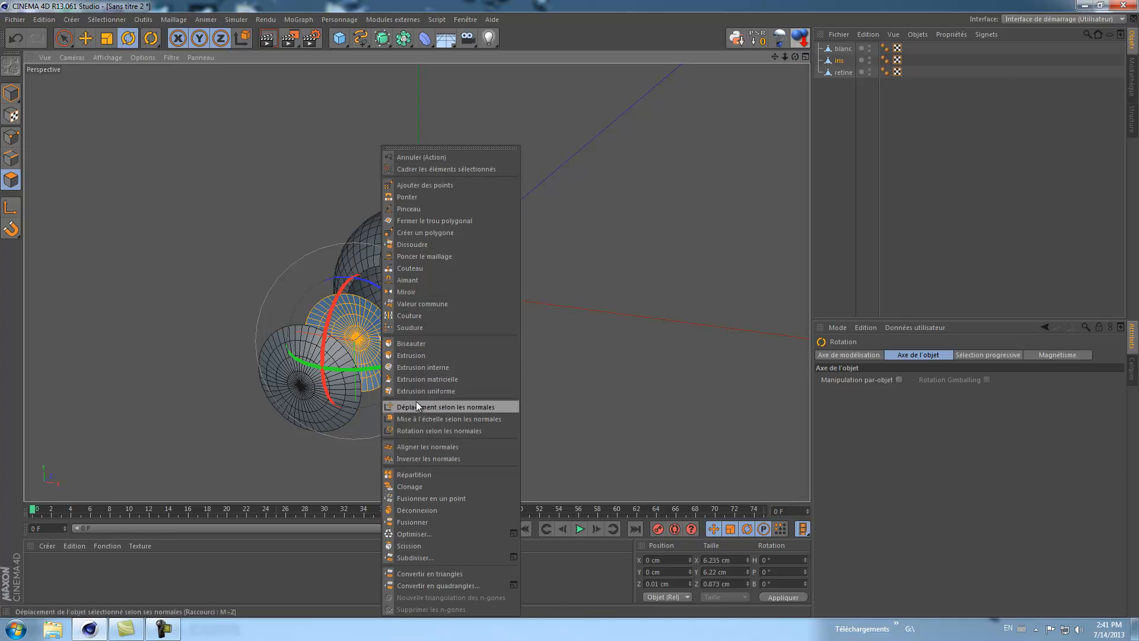
click(425, 458)
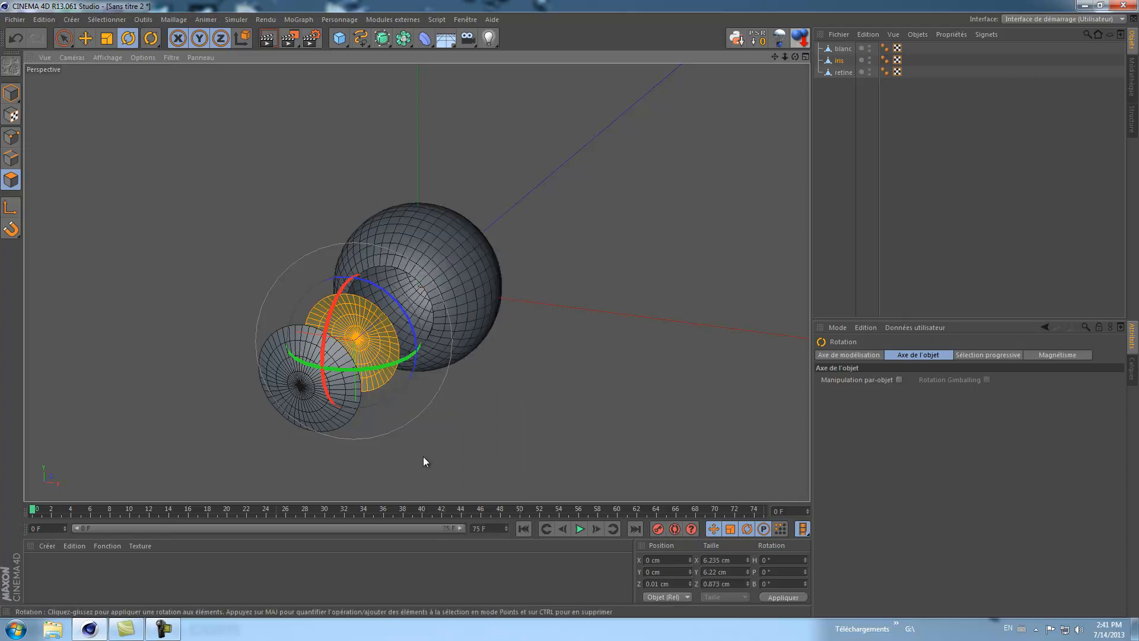
click(774, 91)
drag(794, 57, 569, 308)
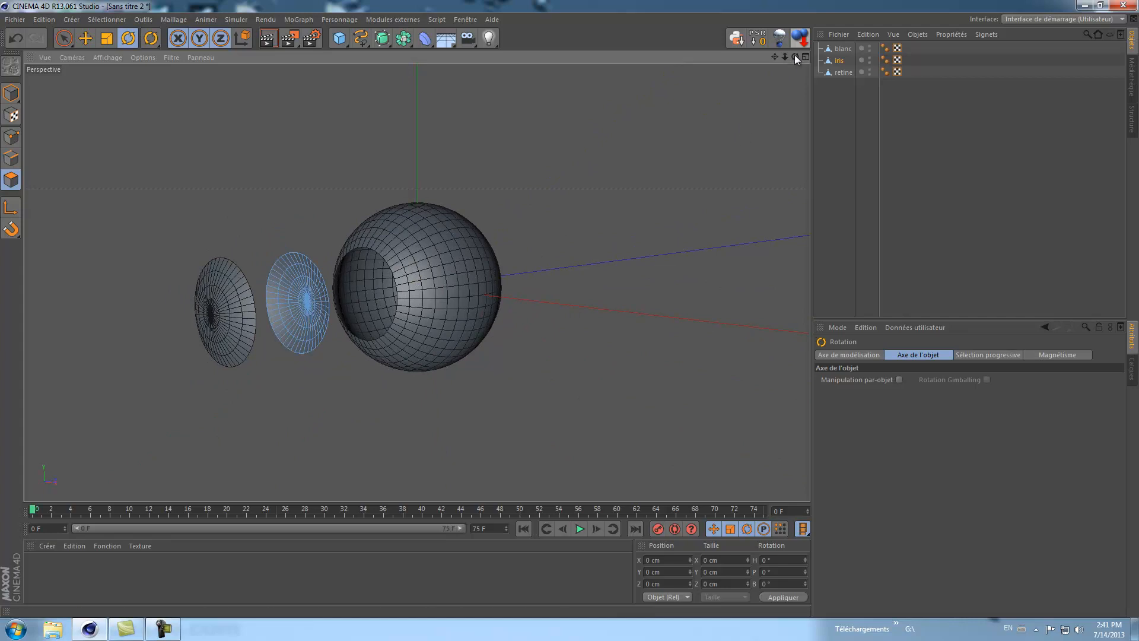
drag(795, 60, 573, 313)
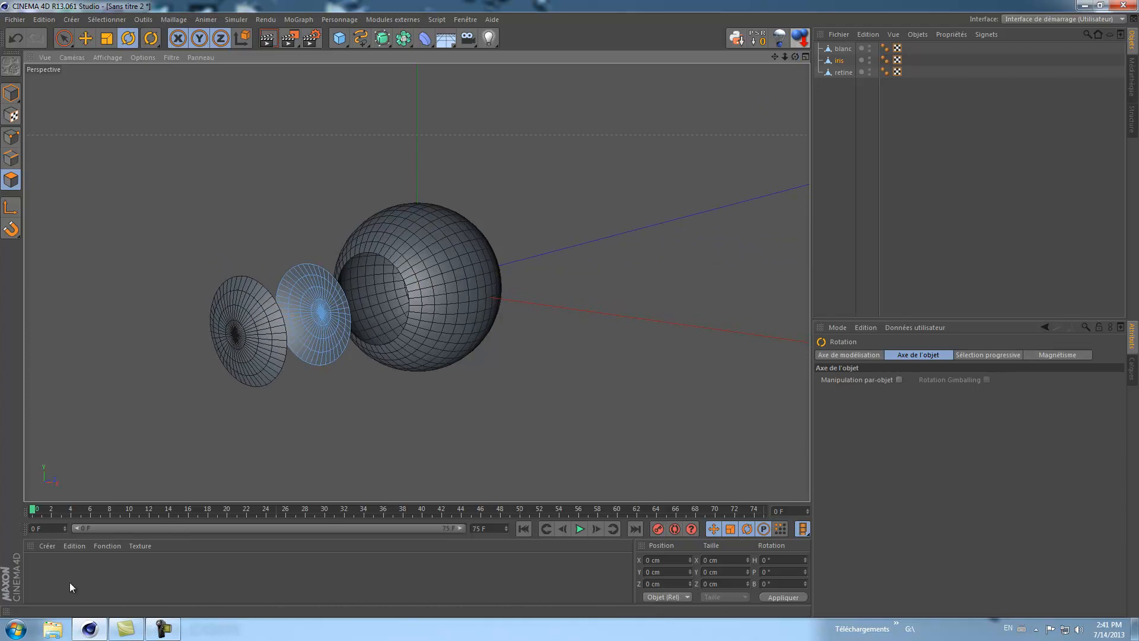
- Switch to the Explorer folder Nouveau dossier (4) holding the eye textures and arrange it beside a reduced Cinema 4D window
click(61, 631)
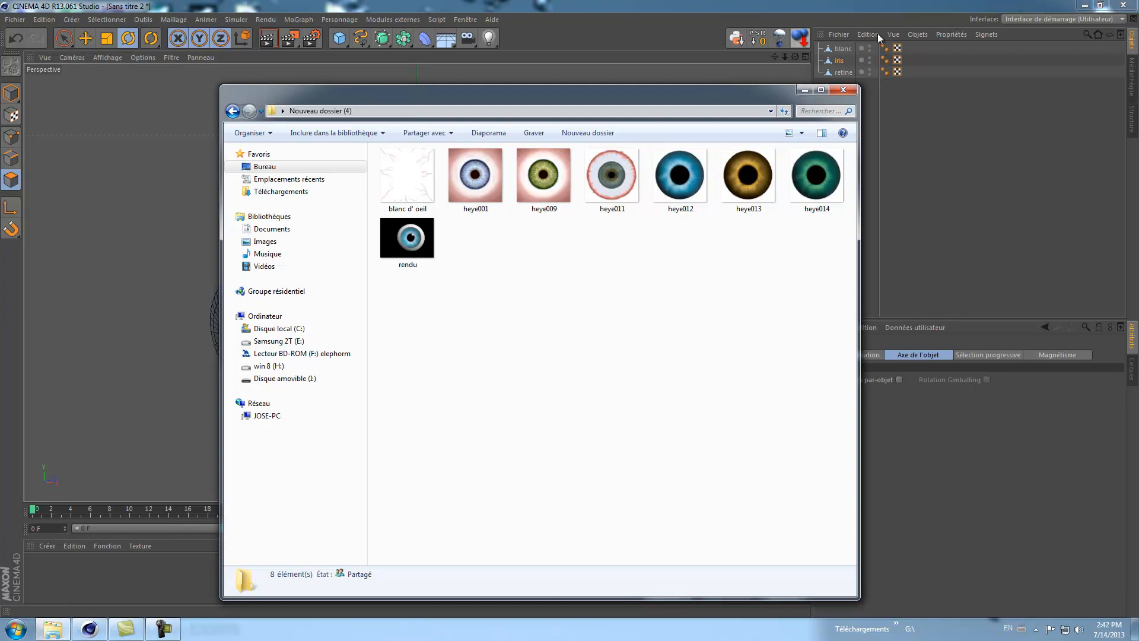
drag(683, 96, 853, 88)
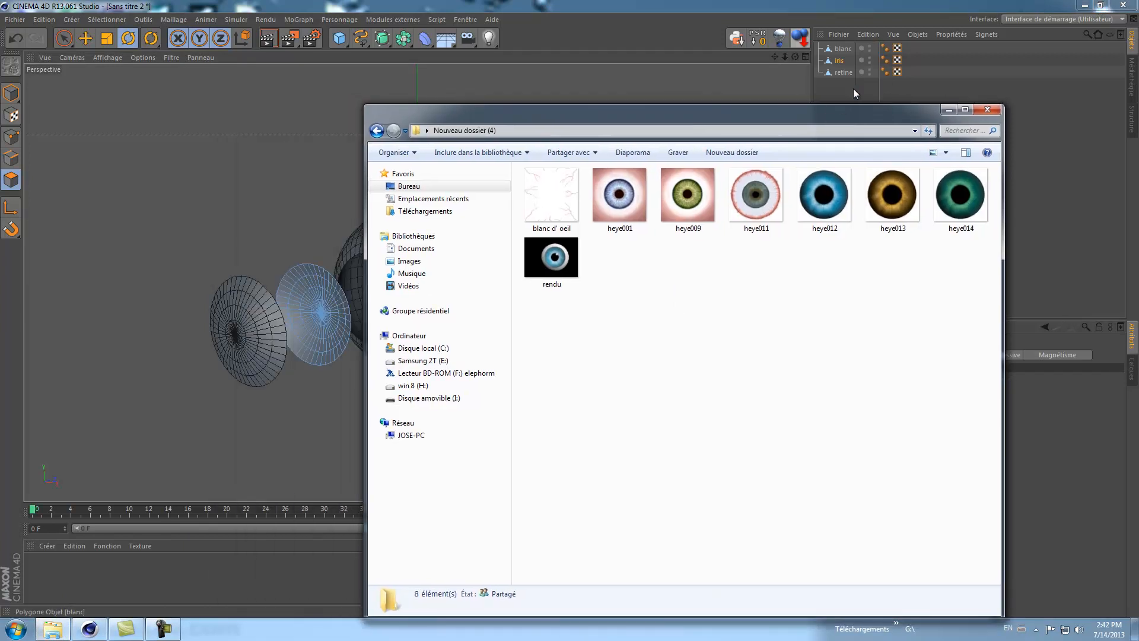
click(1101, 4)
drag(712, 23, 603, 22)
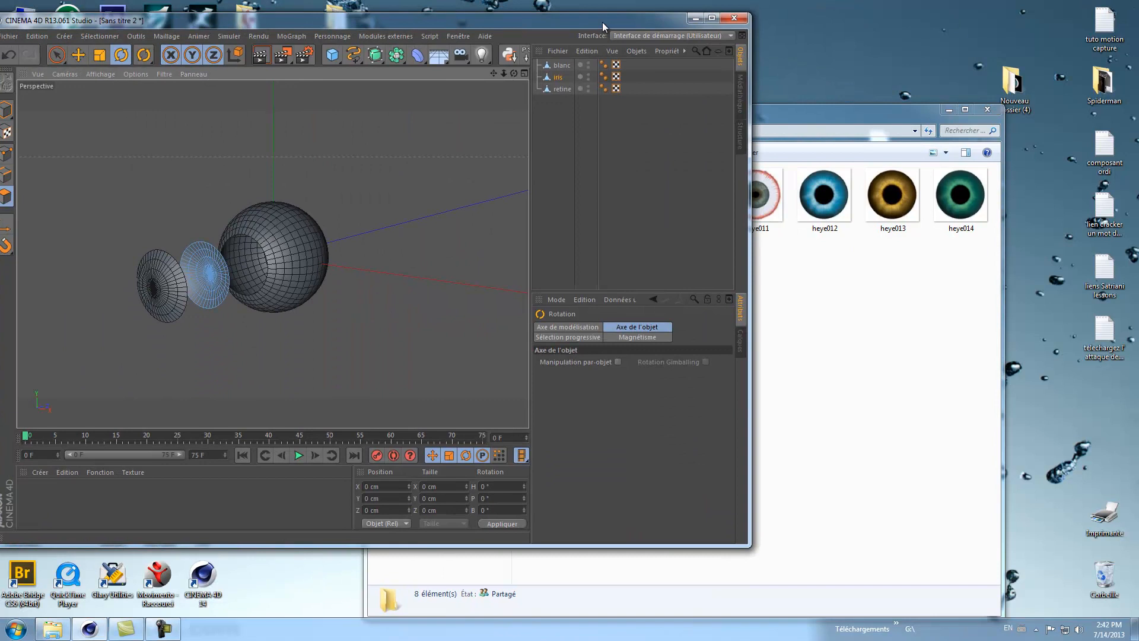
click(866, 115)
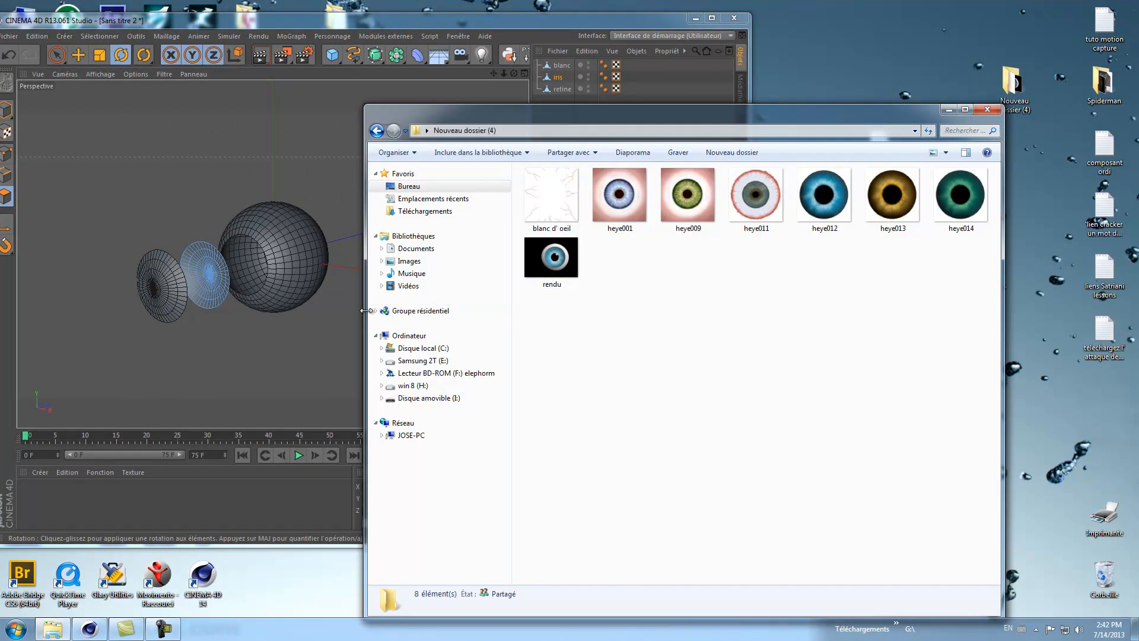
drag(399, 306, 552, 307)
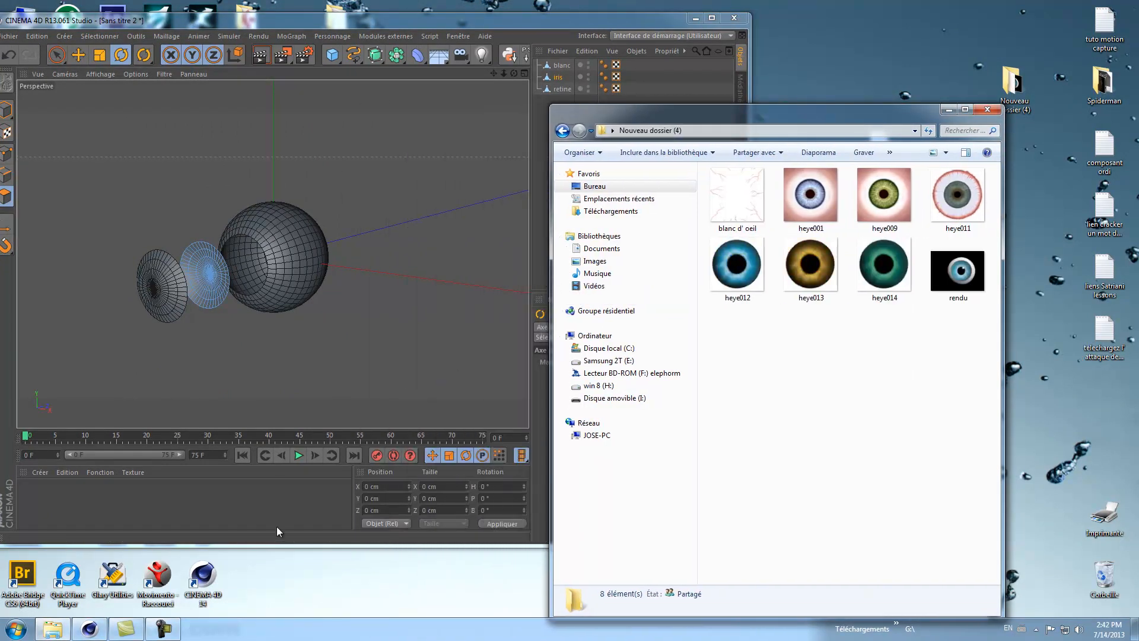
drag(282, 544, 282, 600)
drag(832, 113, 987, 41)
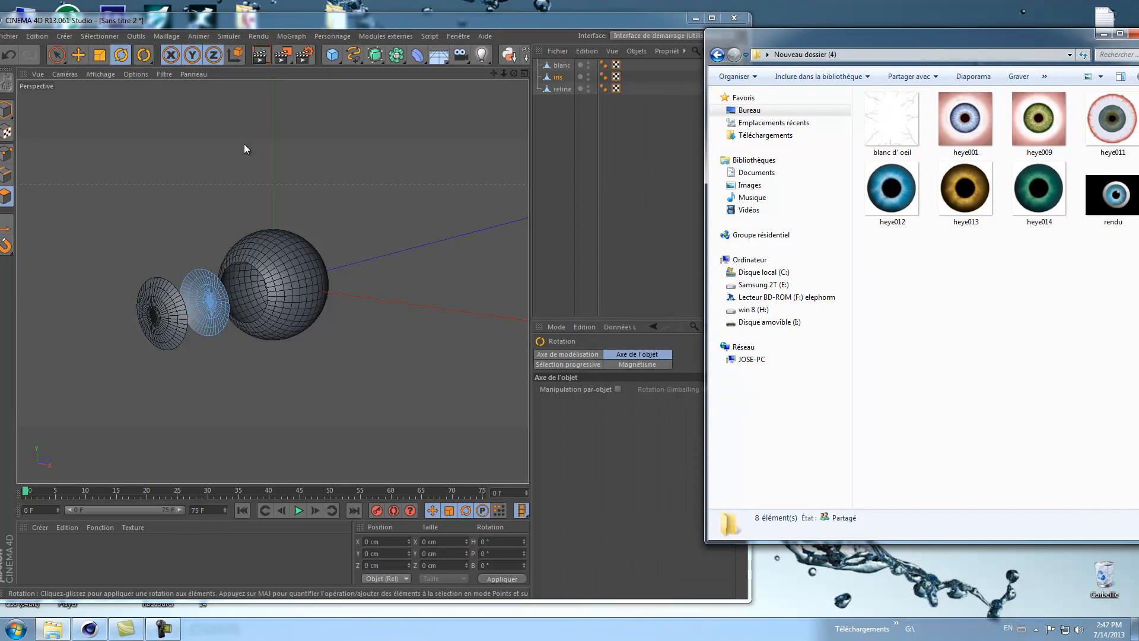
- Create three new default materials for the eye pieces
click(42, 525)
click(63, 428)
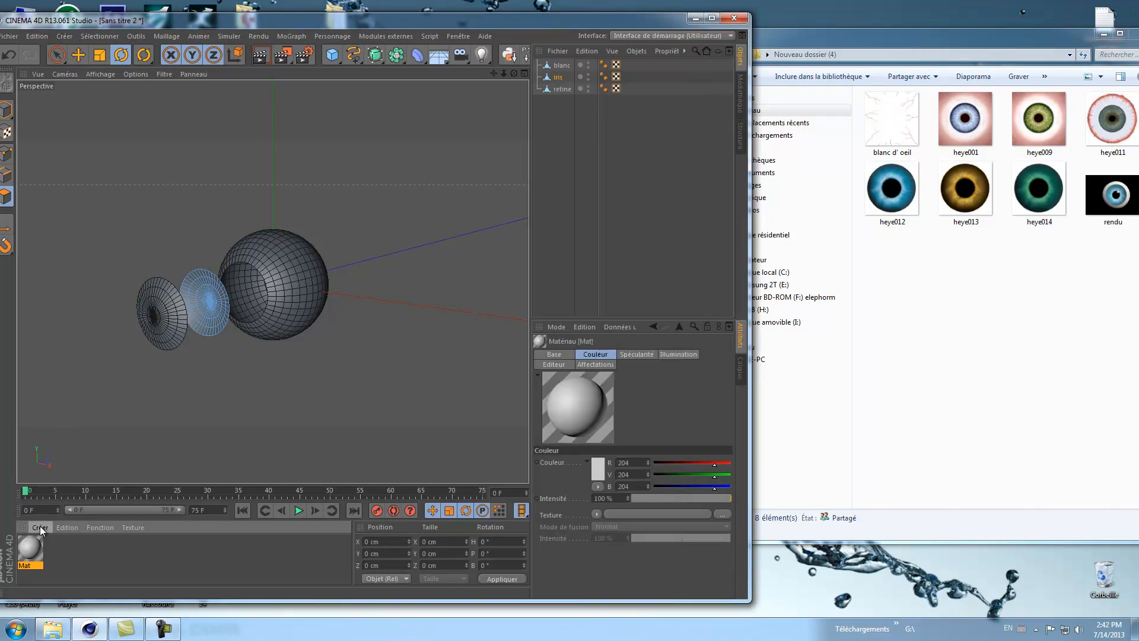
click(41, 526)
click(61, 424)
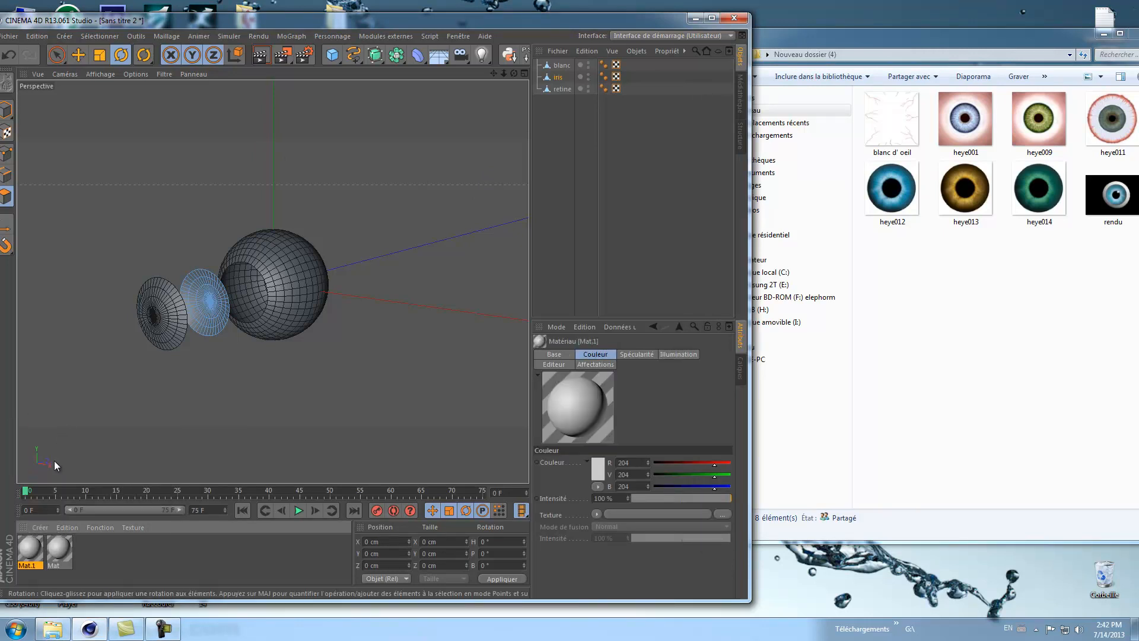
click(39, 527)
click(65, 424)
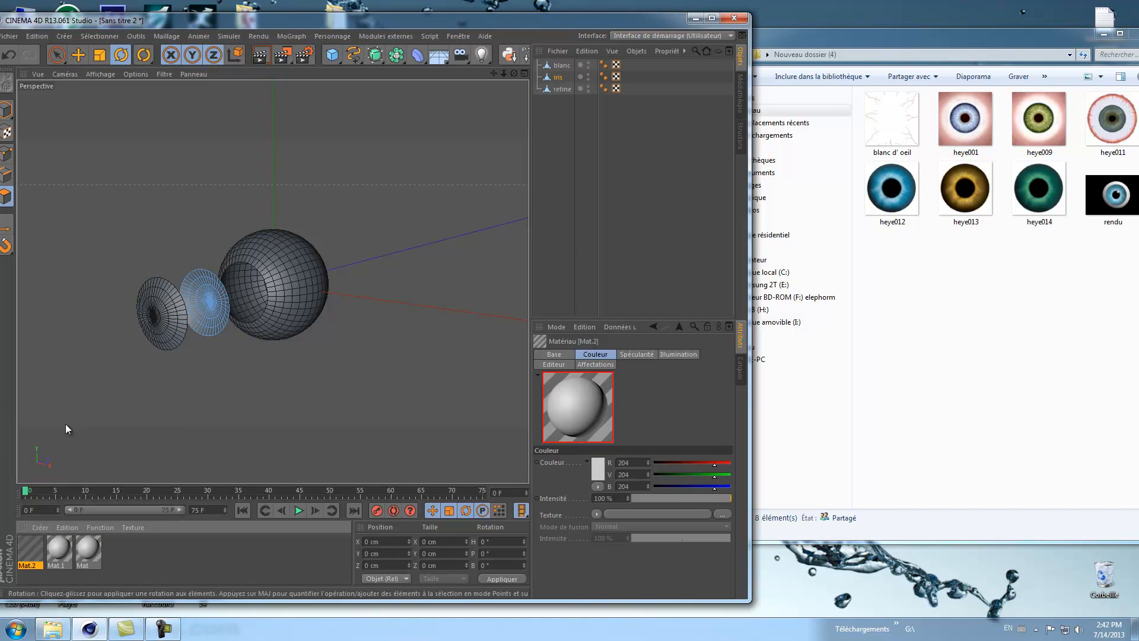
- Rename the three new materials blanc, iris and retine, in the order they are shown
double_click(31, 565)
key(BackSpace)
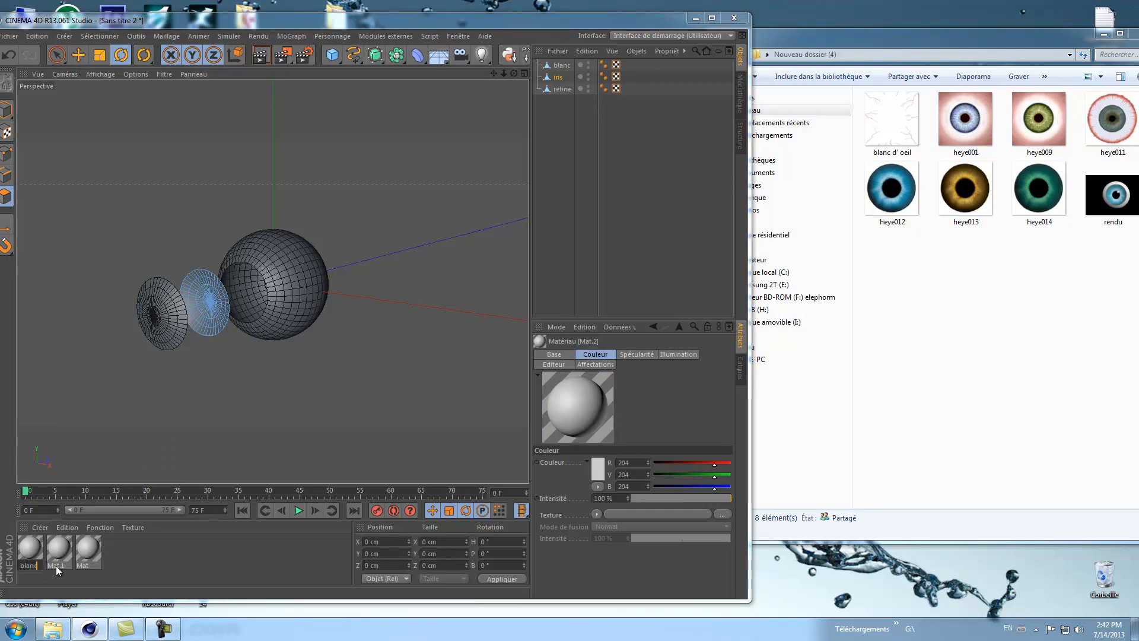
text(blanc)
double_click(60, 566)
key(BackSpace)
text(iris)
key(Return)
double_click(88, 566)
key(BackSpace)
text(retine)
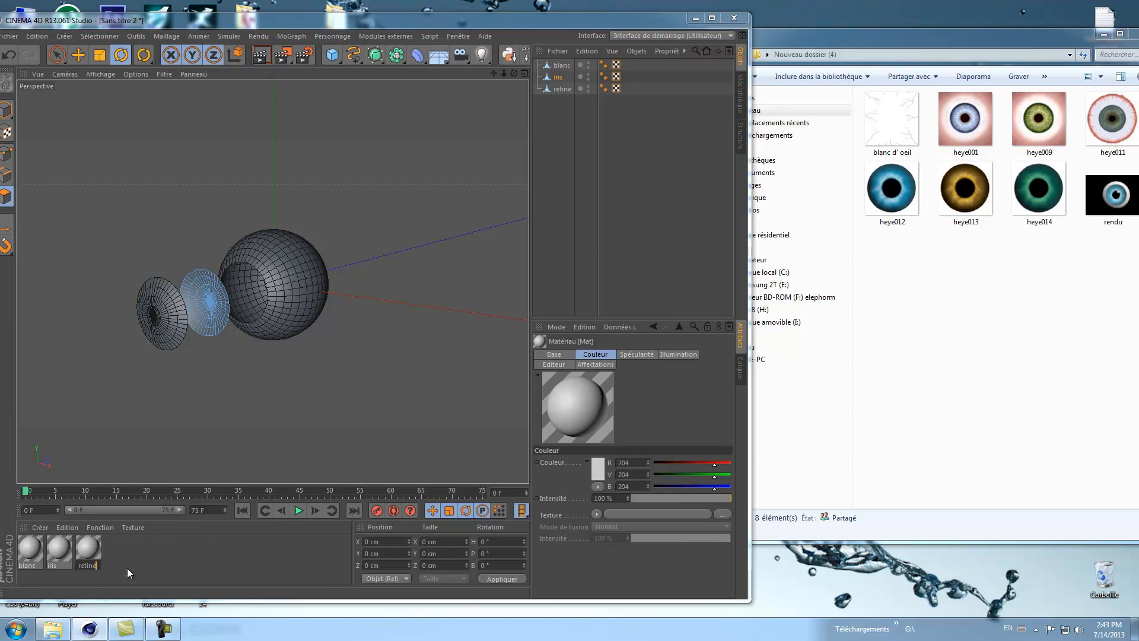
key(Return)
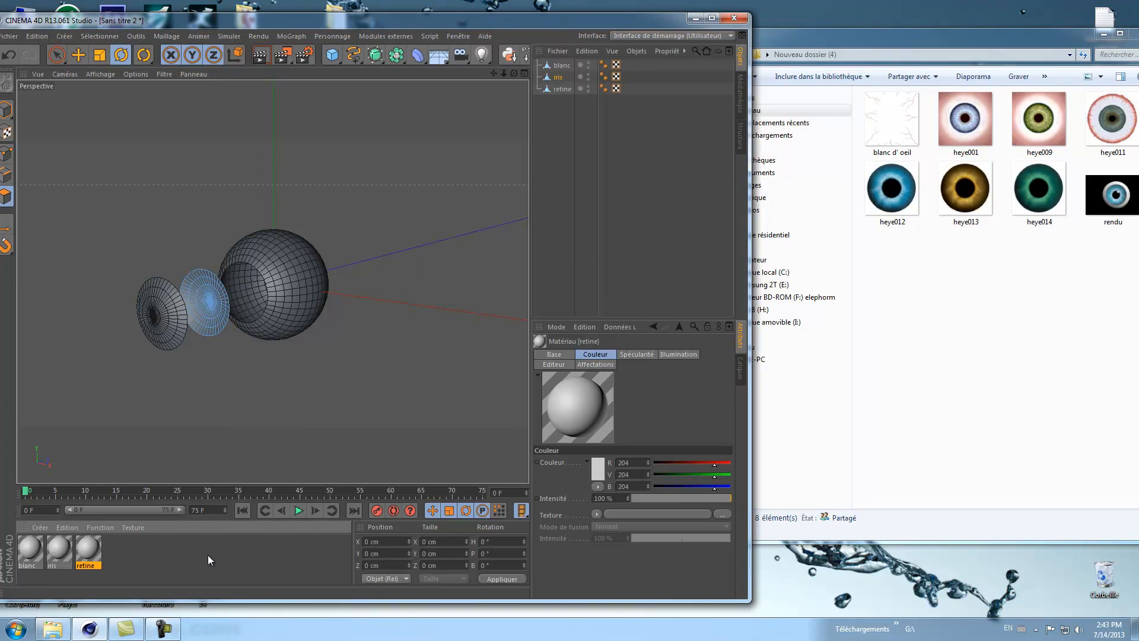
- Turn off specularity on the iris material and load heye013.jpg as its colour texture without copying the image to the project location
click(59, 549)
double_click(59, 549)
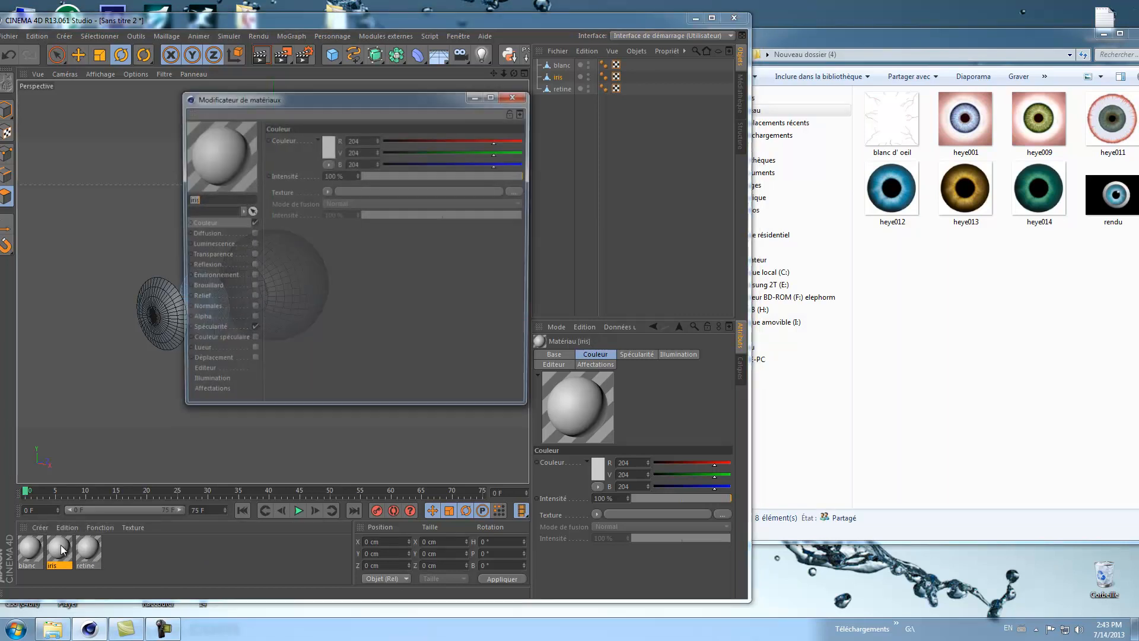
click(252, 329)
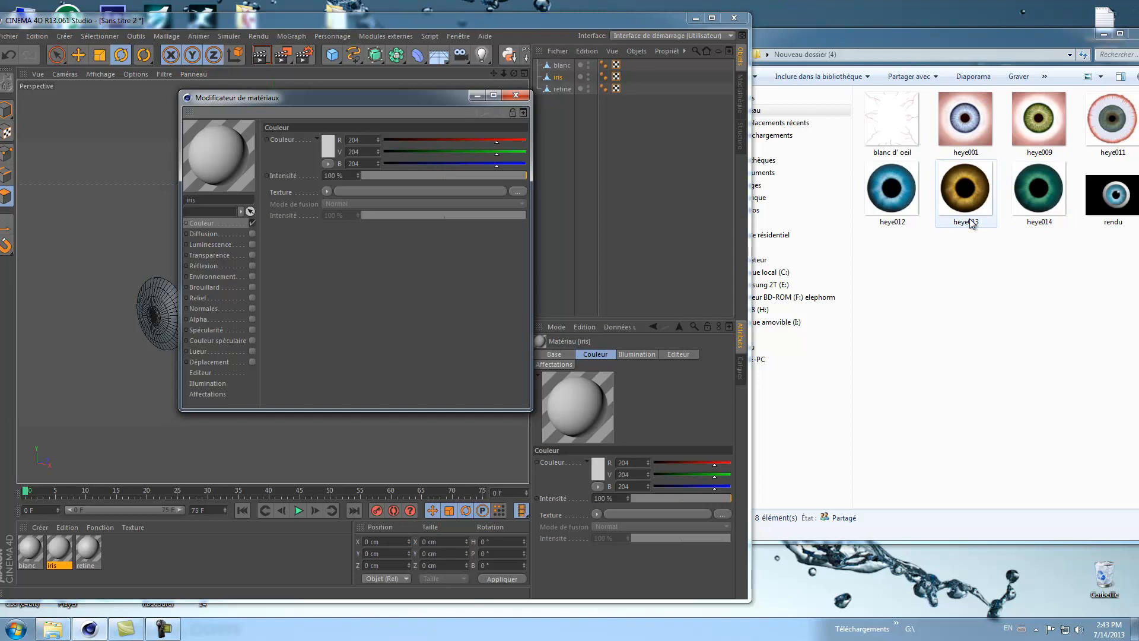
drag(967, 191, 427, 191)
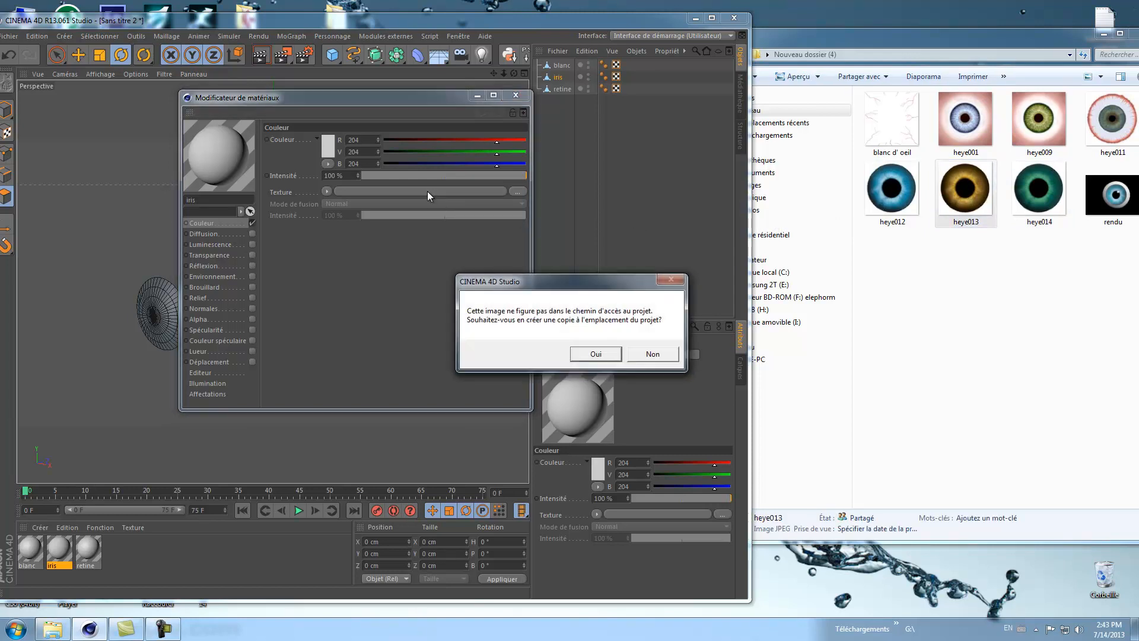
click(652, 358)
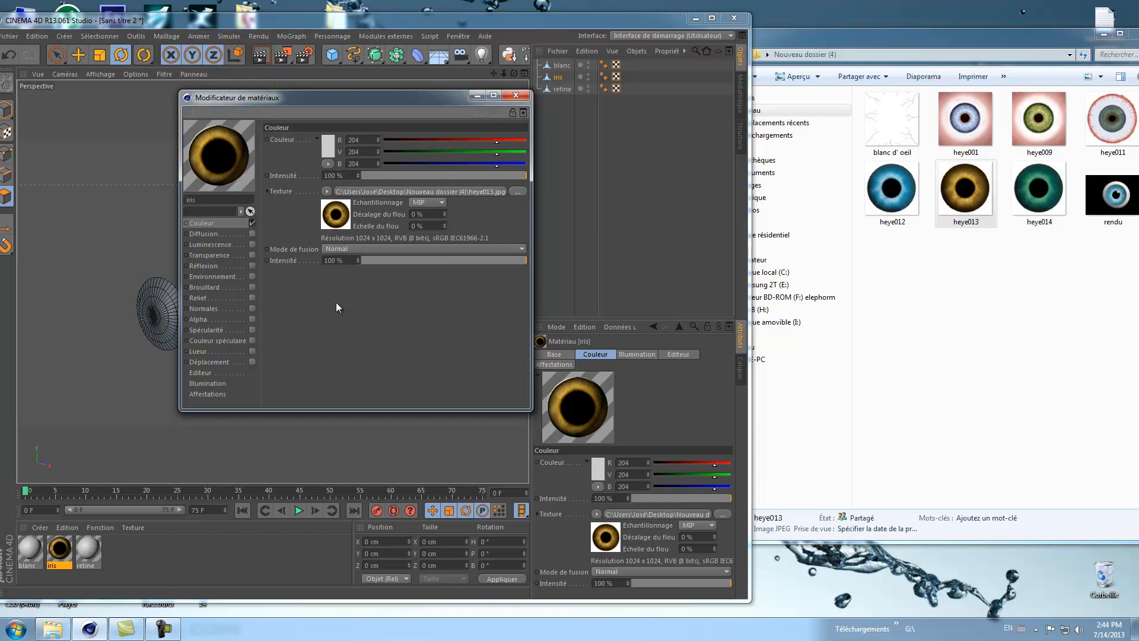
click(479, 97)
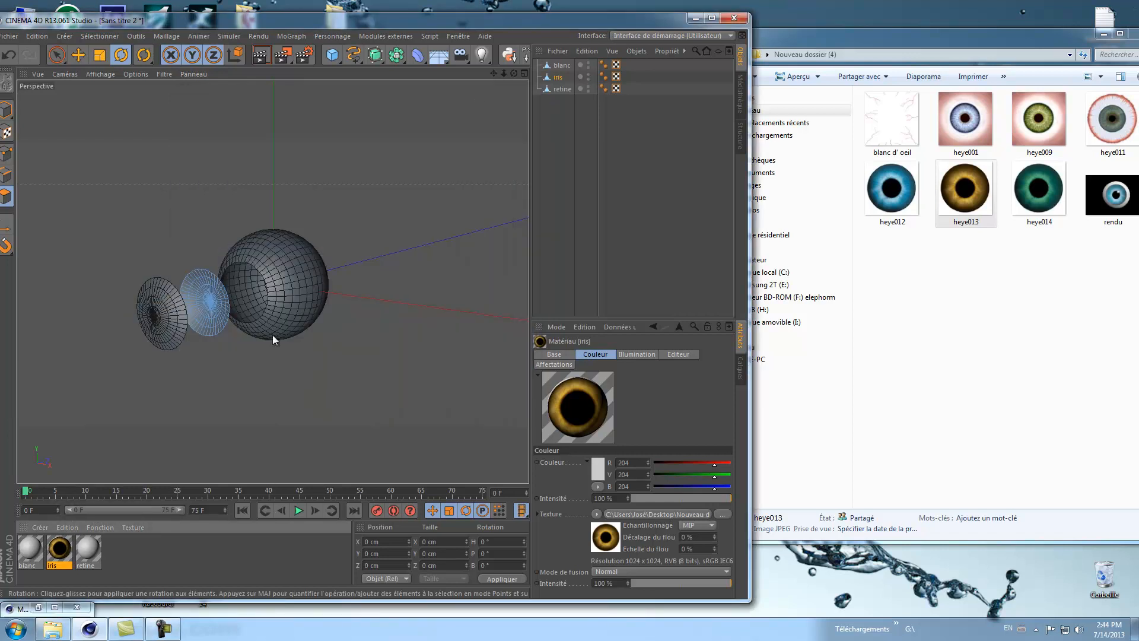
- Apply the iris material to the iris object, widen the Cinema 4D window and fit the texture to the object
mouse_move(58, 552)
mouse_down()
mouse_move(89, 538)
mouse_move(537, 141)
mouse_move(571, 100)
mouse_move(565, 71)
mouse_move(564, 82)
mouse_up()
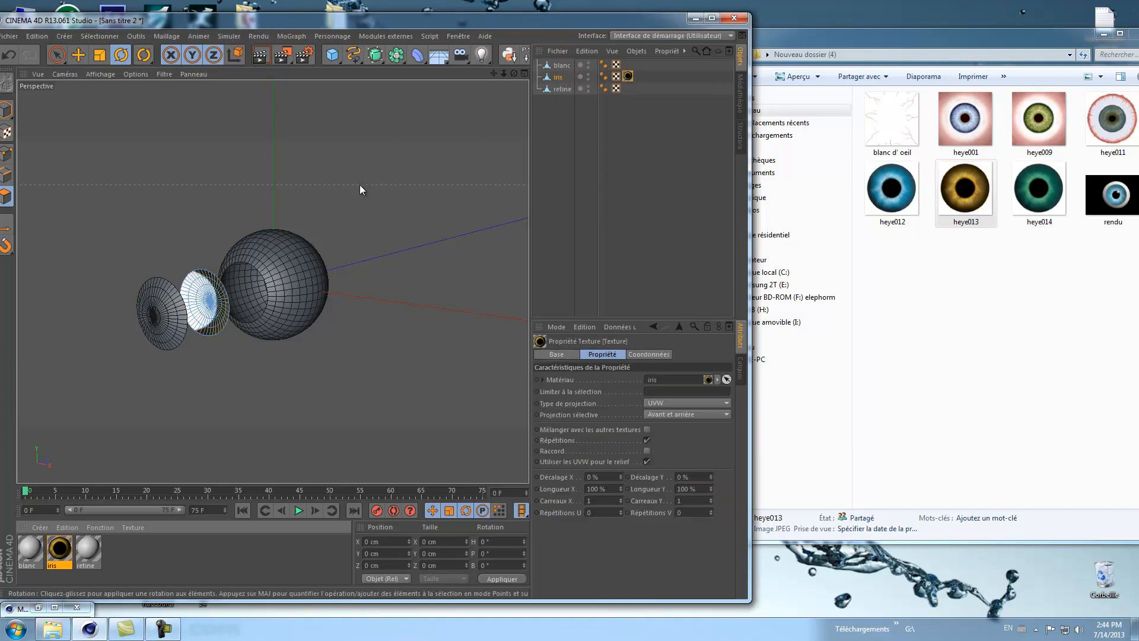
drag(514, 74, 529, 308)
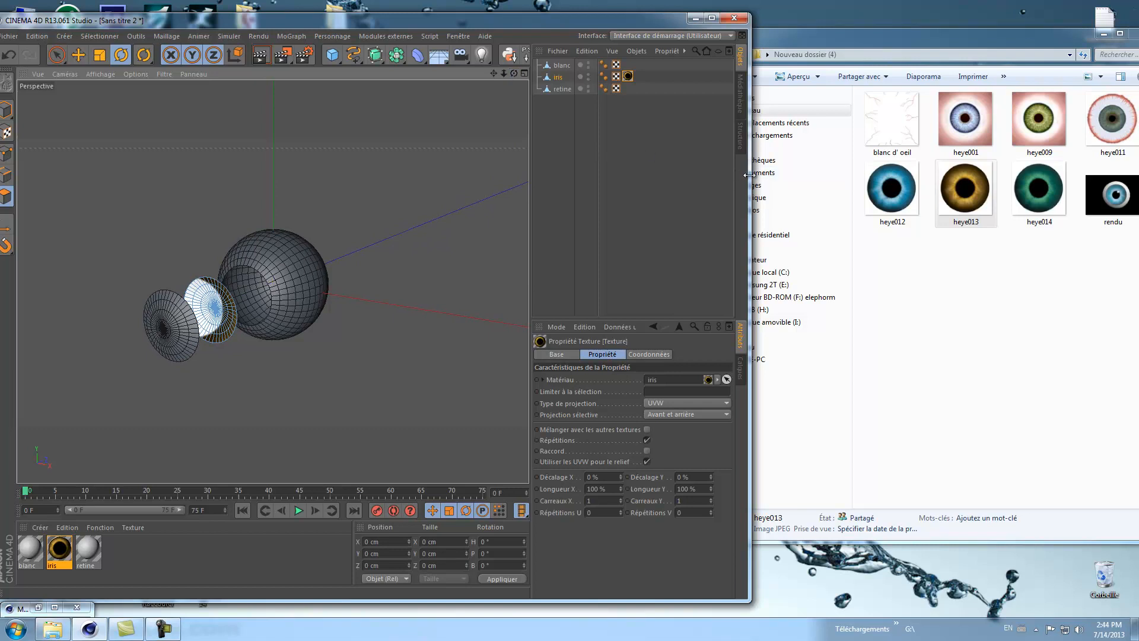
drag(750, 173, 926, 173)
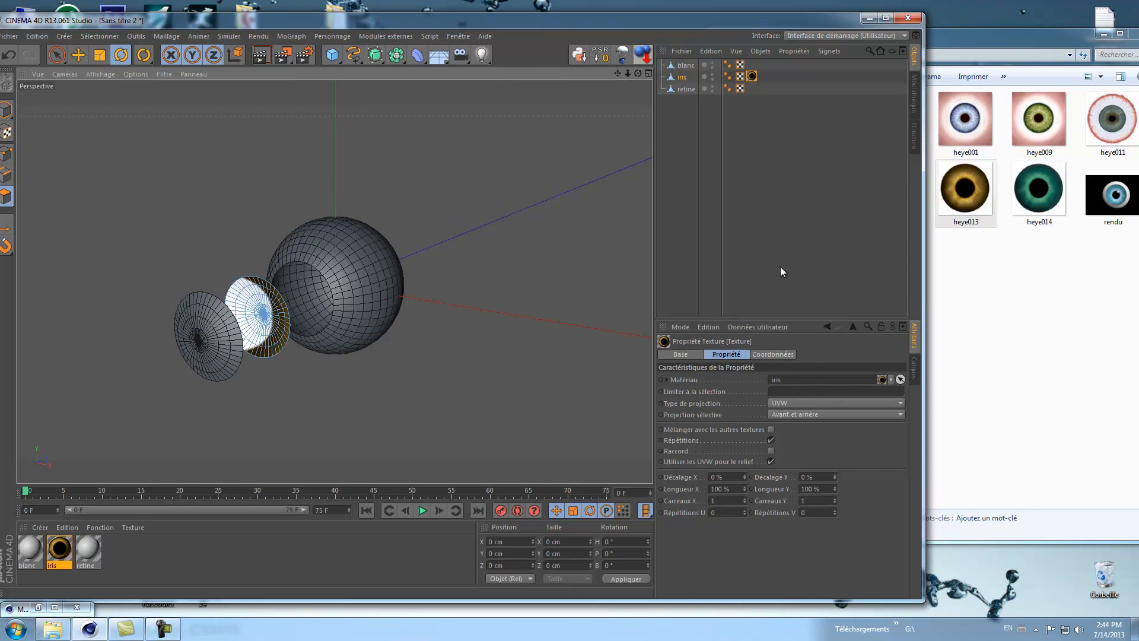
right_click(752, 76)
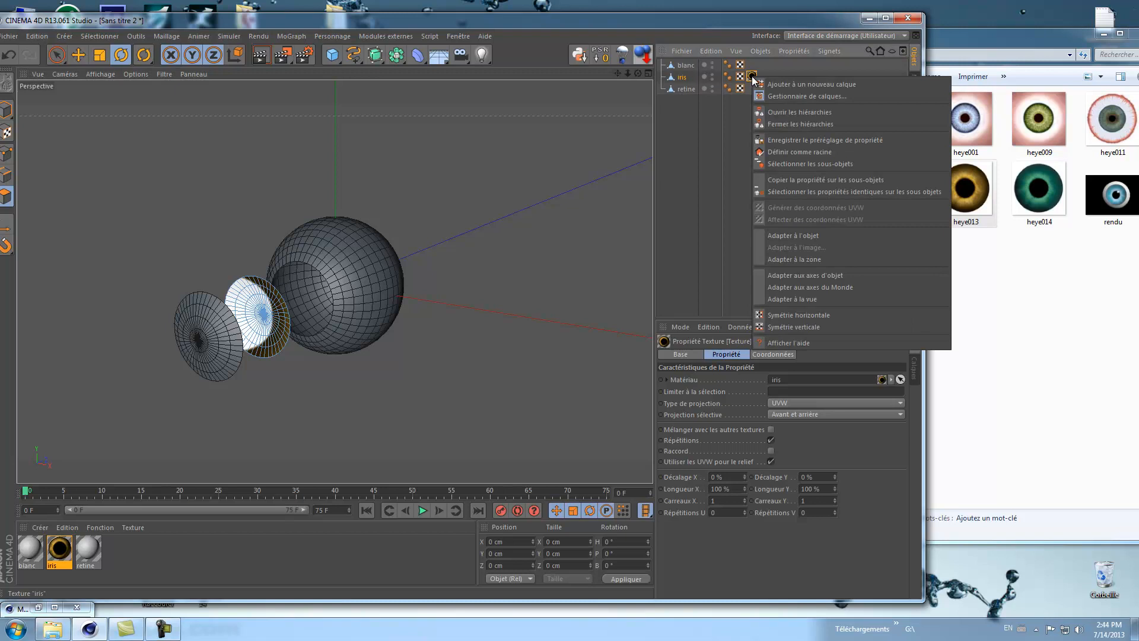
click(780, 235)
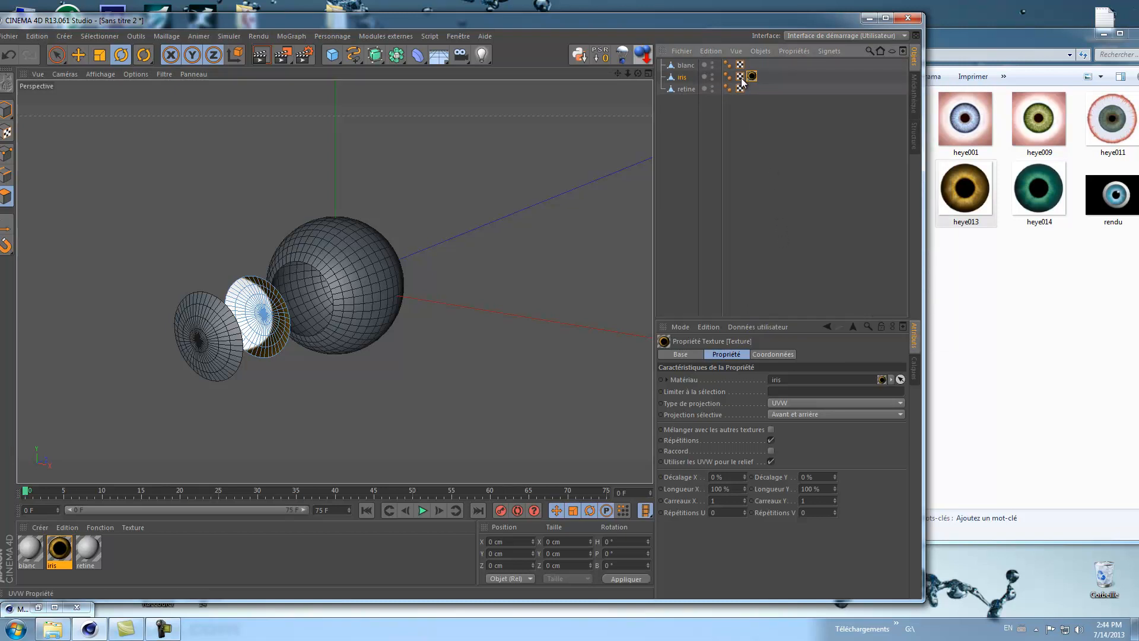
- Try the Polaire and Spatiale projection types for the iris texture
click(900, 401)
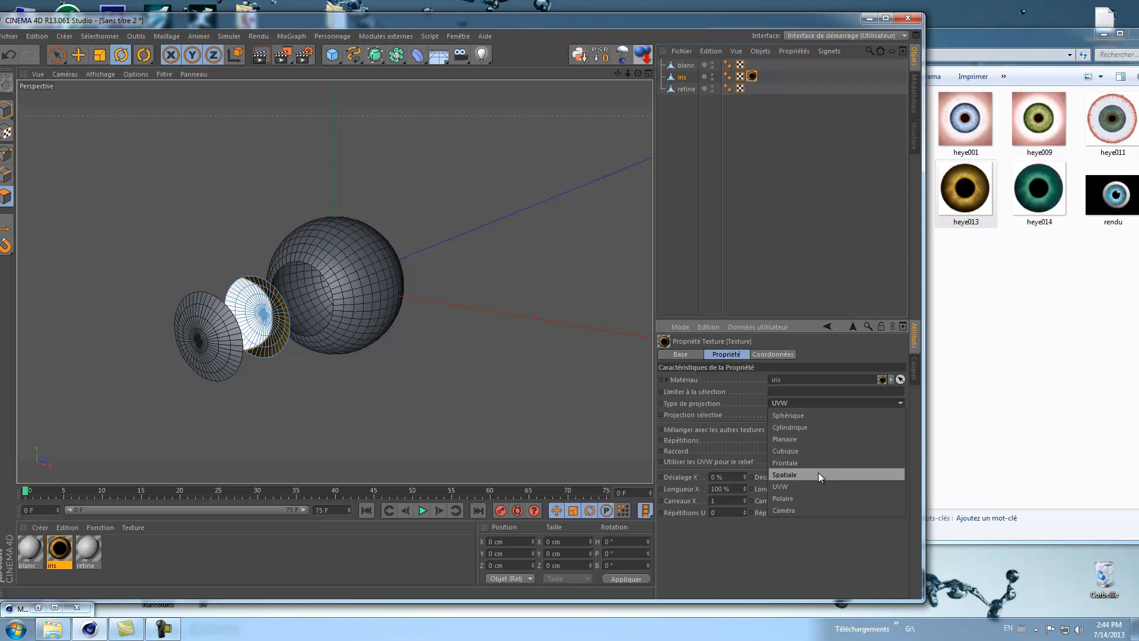
click(815, 498)
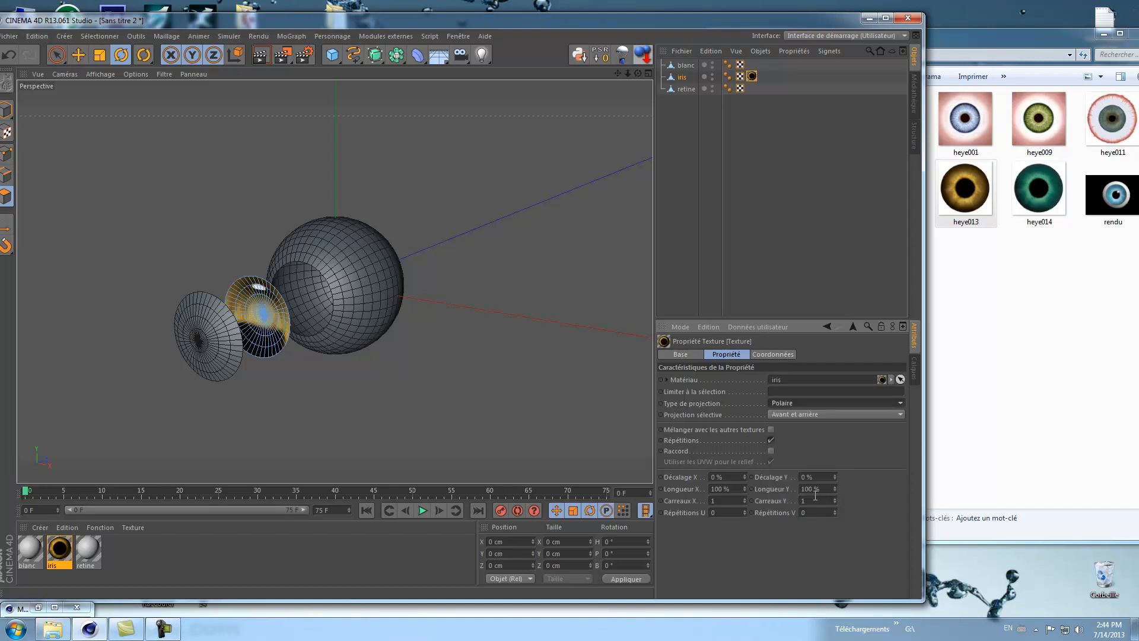
click(899, 403)
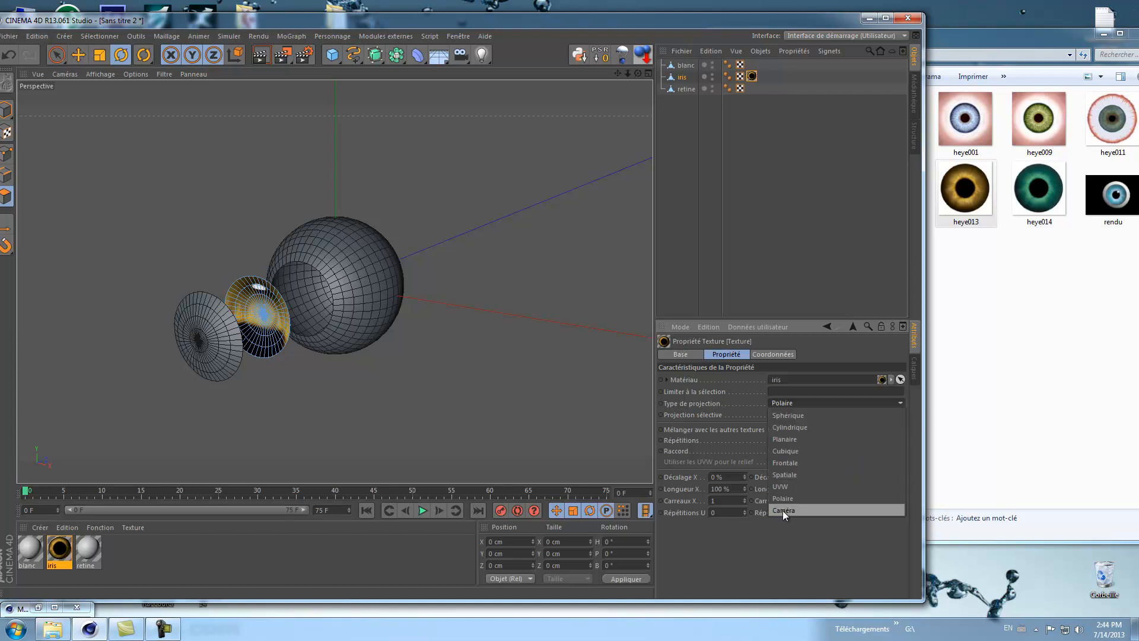
click(785, 476)
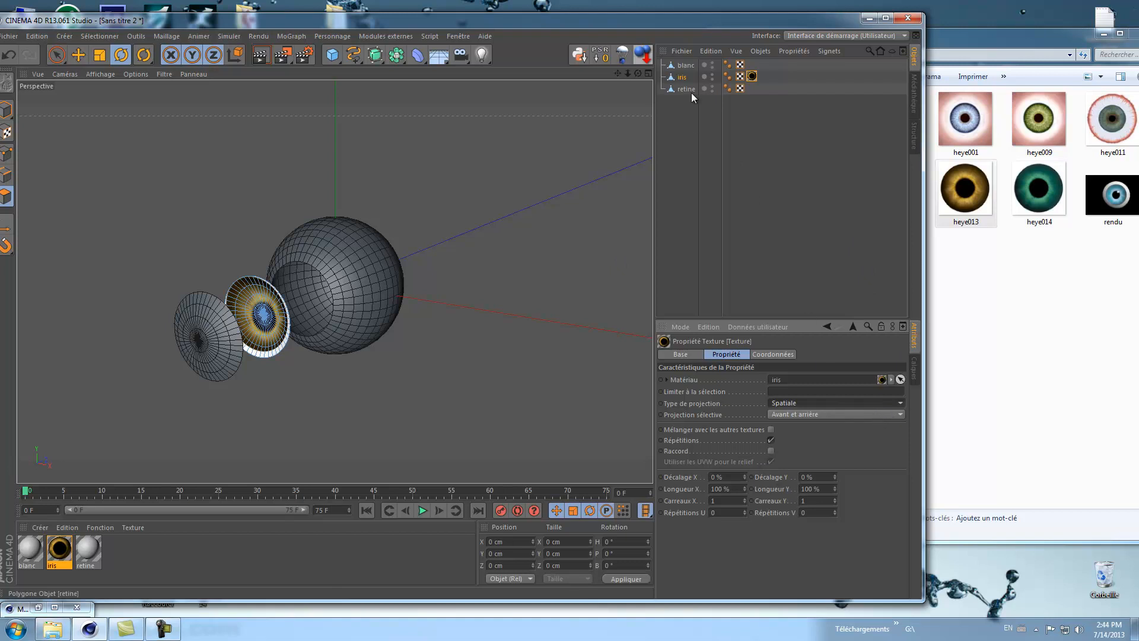
- Delete the iris object's UVW tag, fit the iris texture to the object and generate new UVW coordinates from it
click(740, 76)
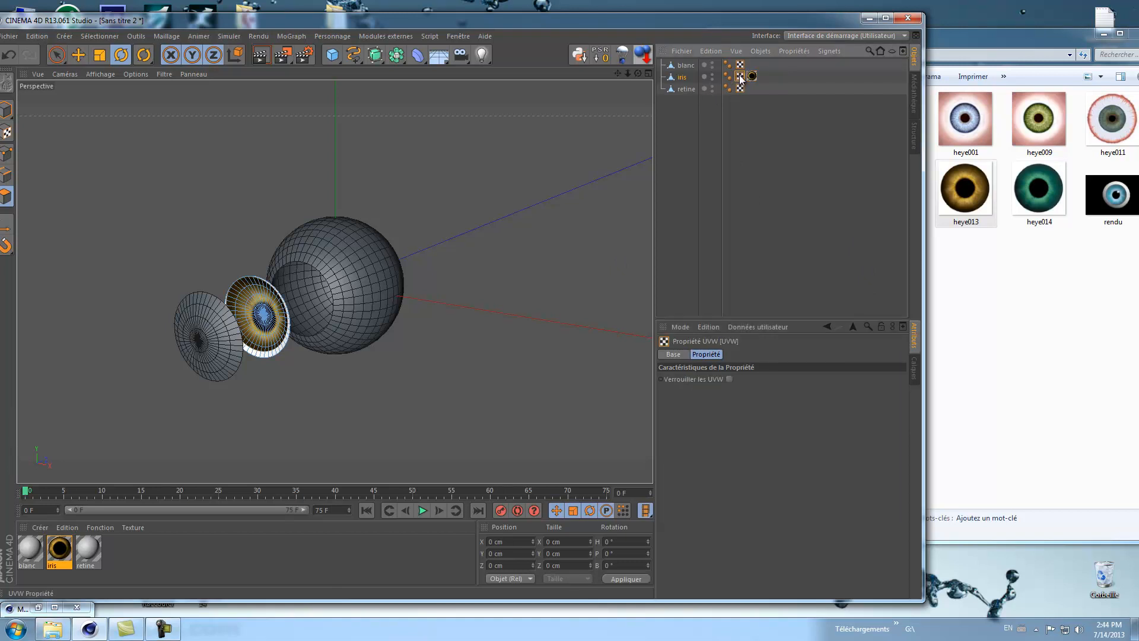
key(Delete)
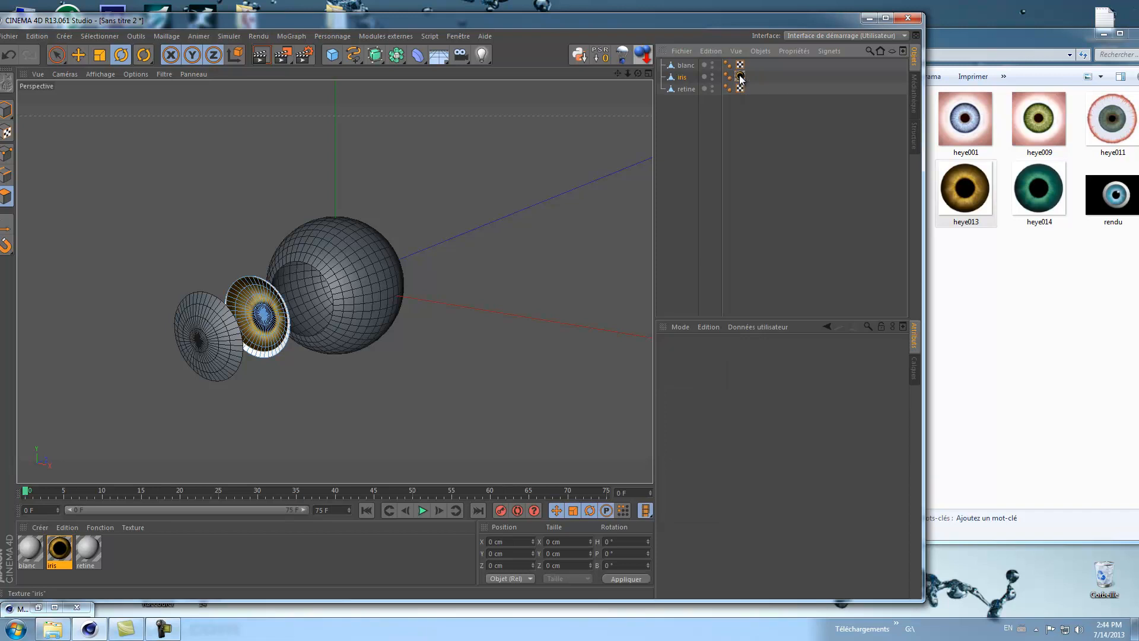
right_click(740, 77)
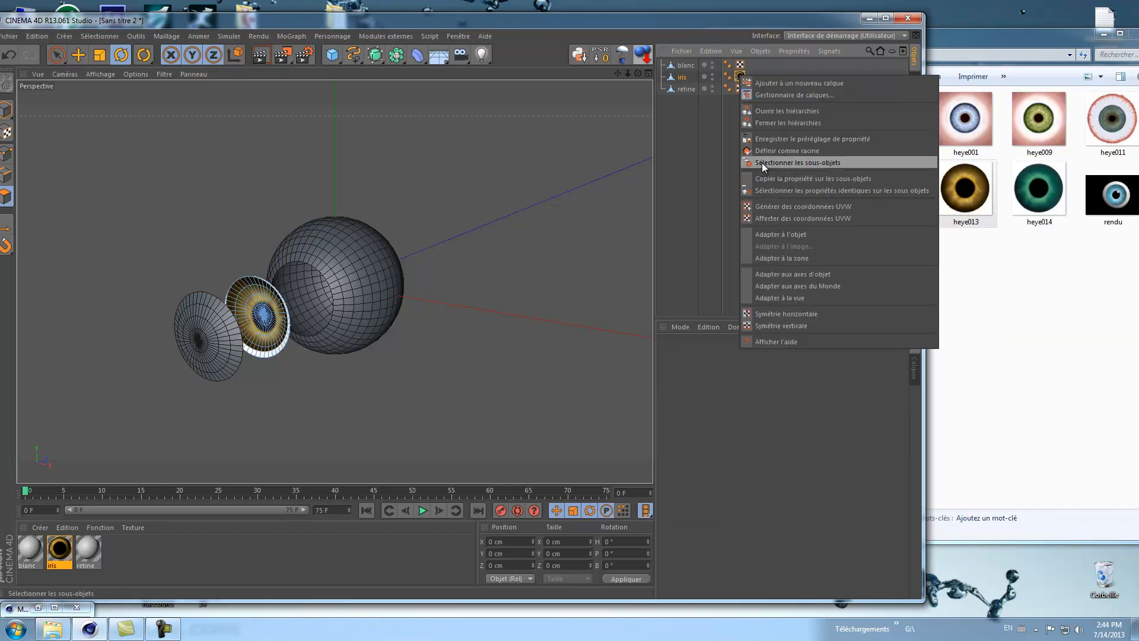
click(763, 233)
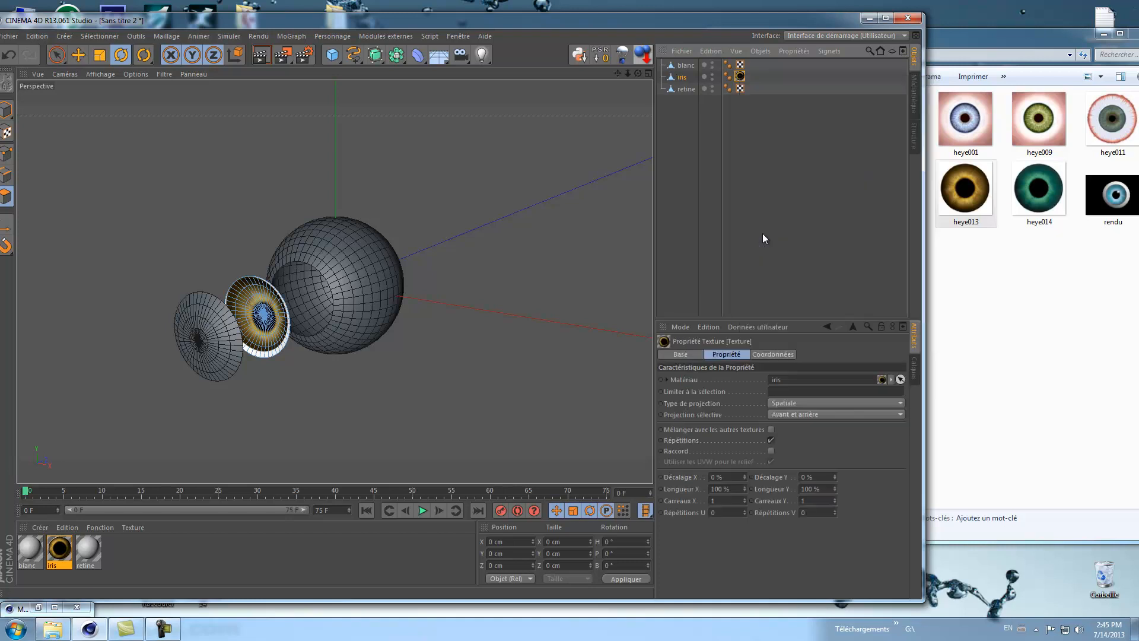
right_click(741, 76)
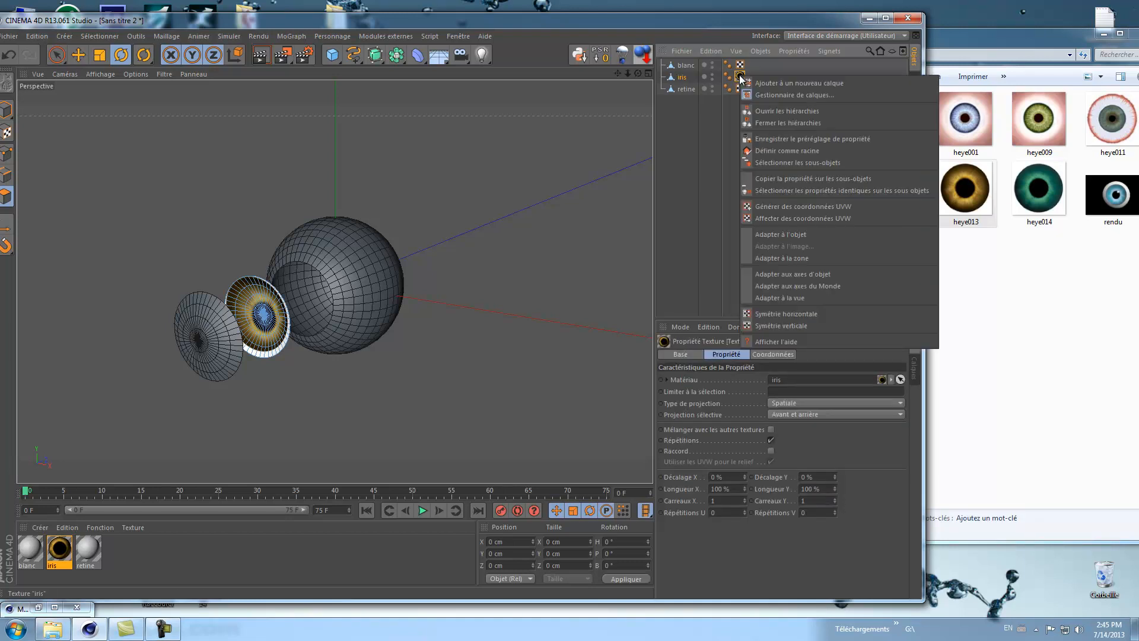
click(768, 207)
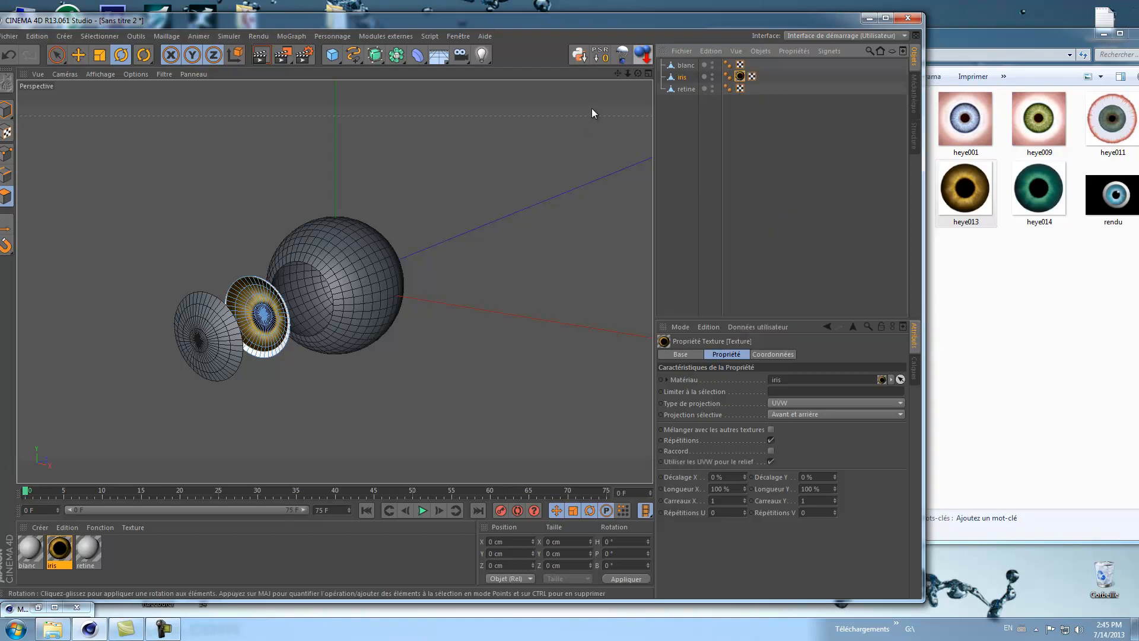
- Hide the retine object so that it no longer covers the iris in the perspective view
drag(638, 73, 569, 309)
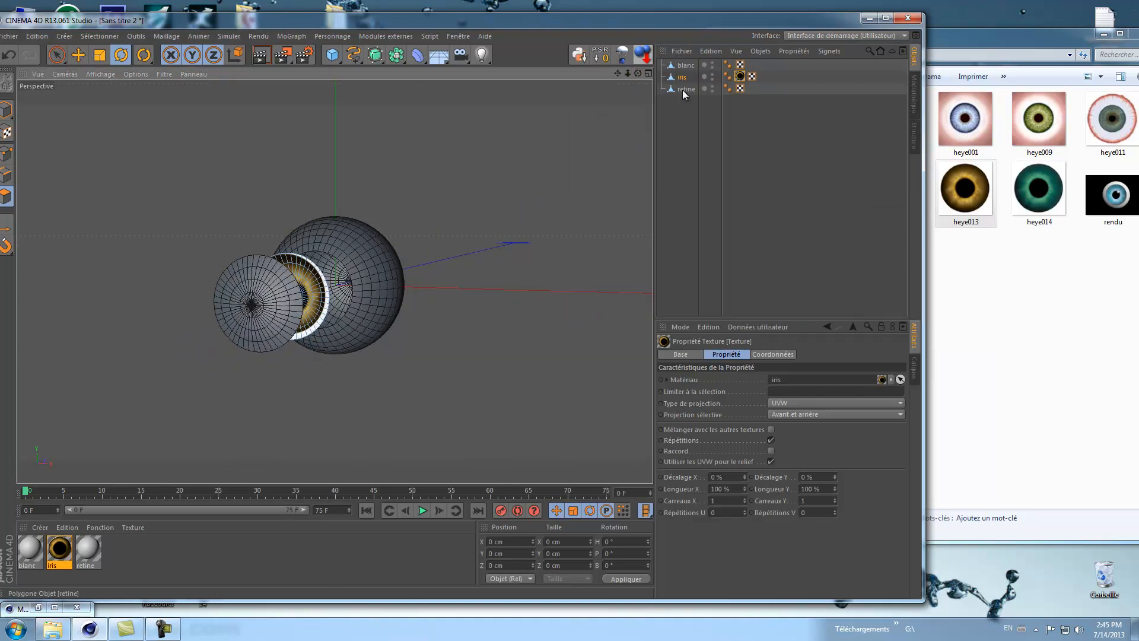
click(713, 86)
click(712, 86)
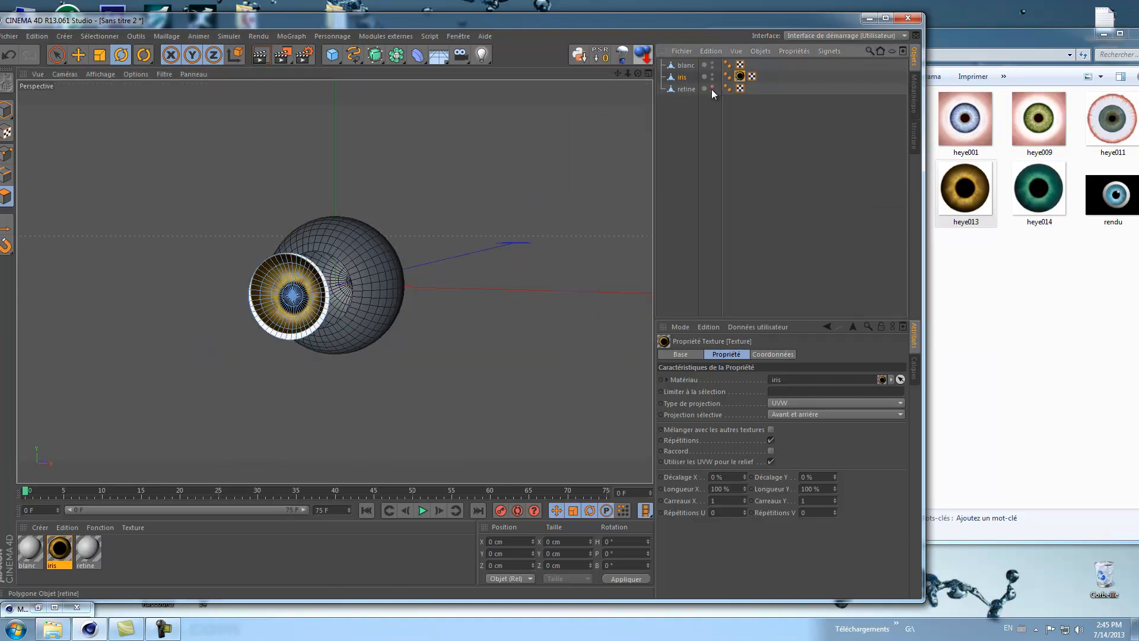
drag(637, 73, 569, 308)
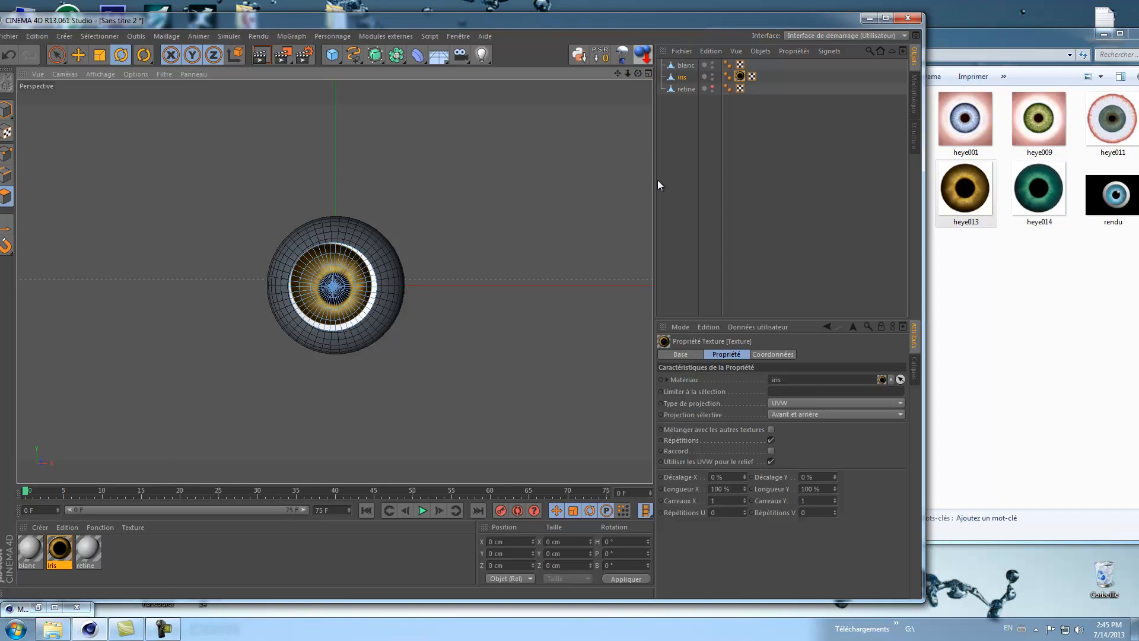
- Try the Cylindrique projection for the iris texture, then set it to Planaire and fit the texture to the object
click(901, 402)
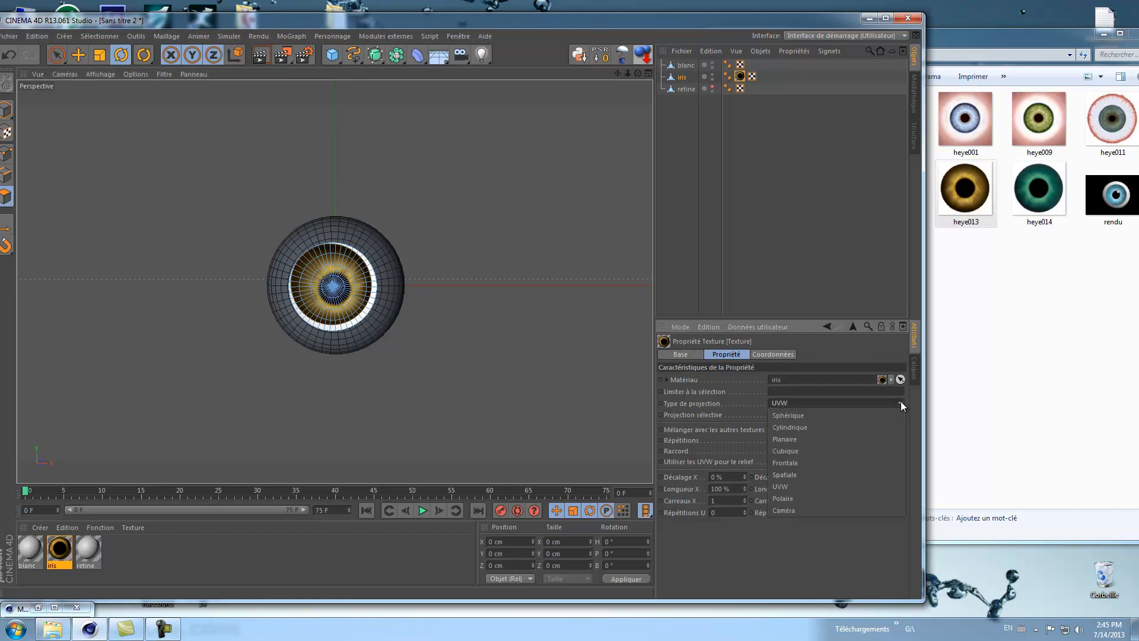
click(795, 427)
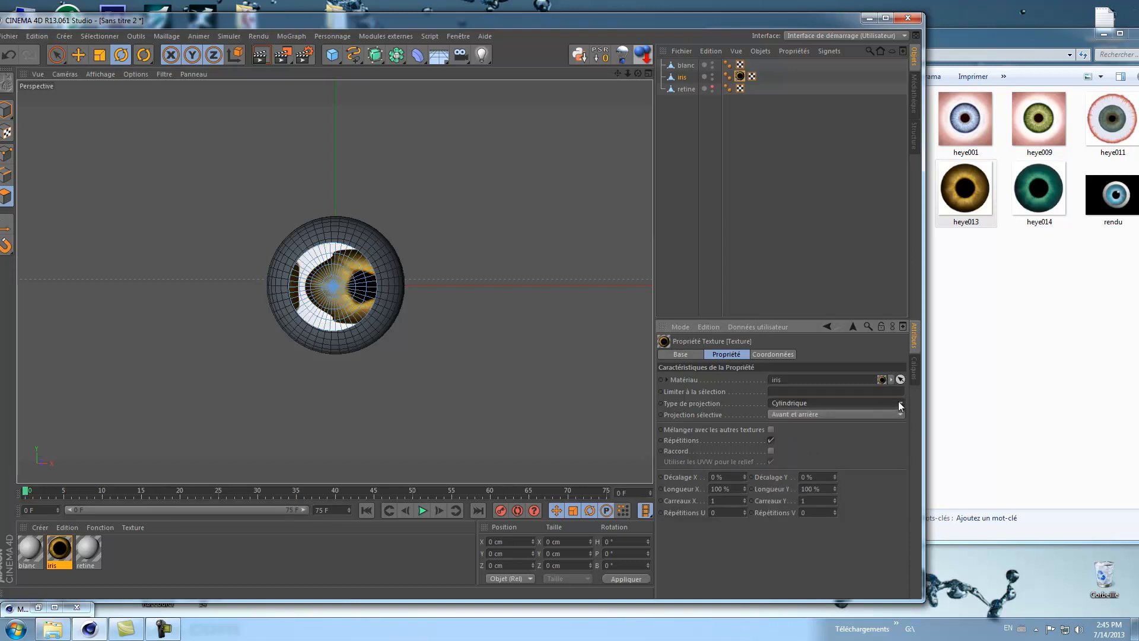
click(895, 402)
click(810, 440)
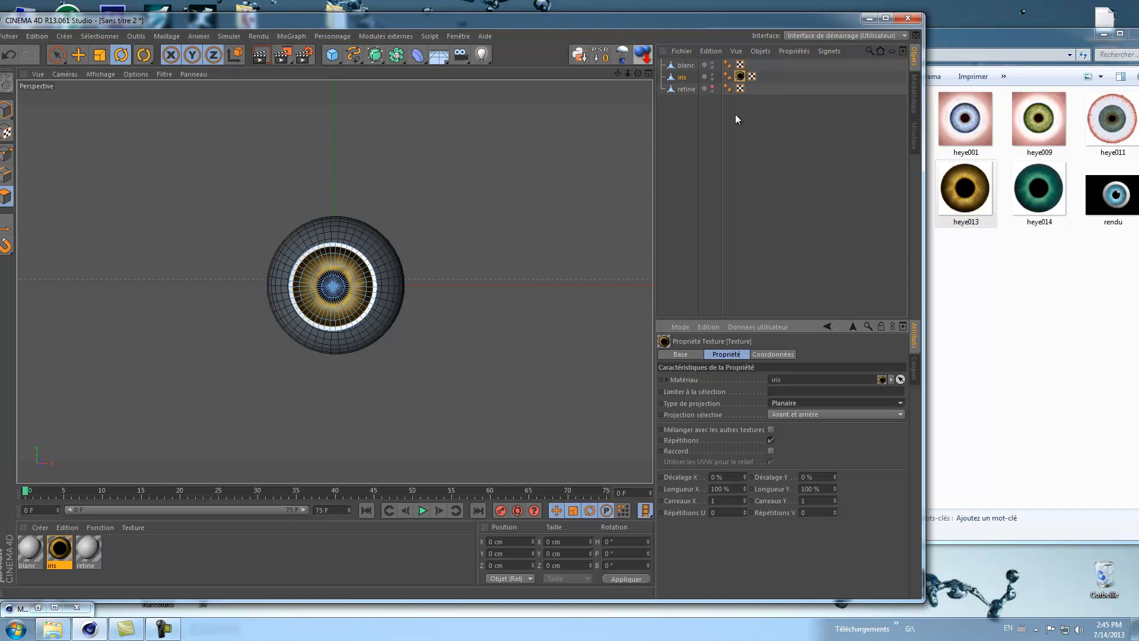
right_click(740, 76)
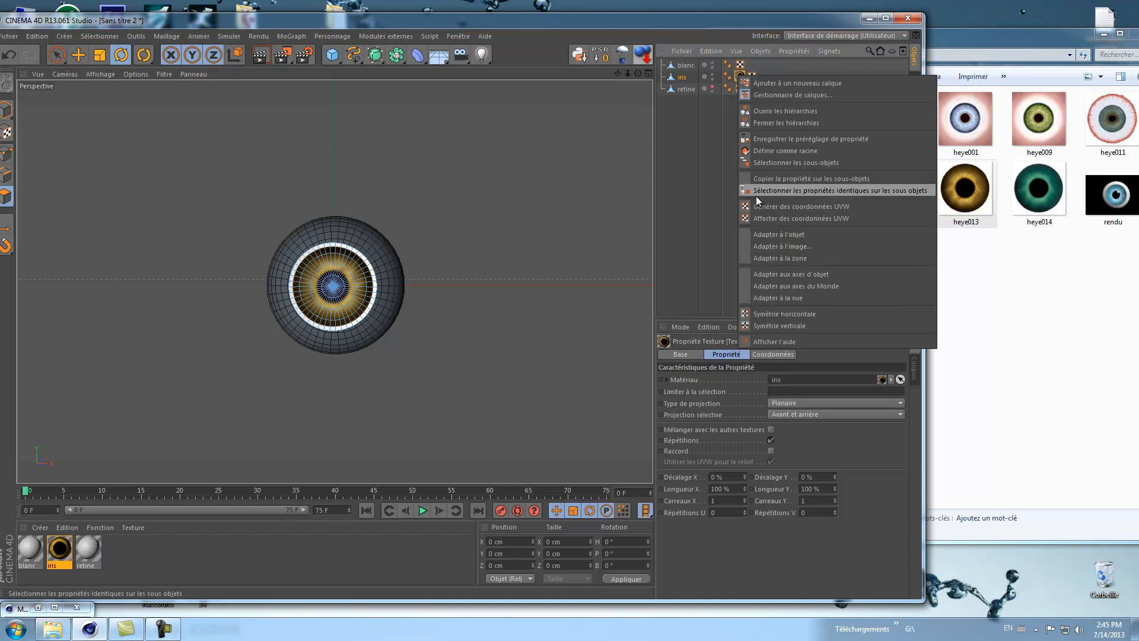
click(764, 235)
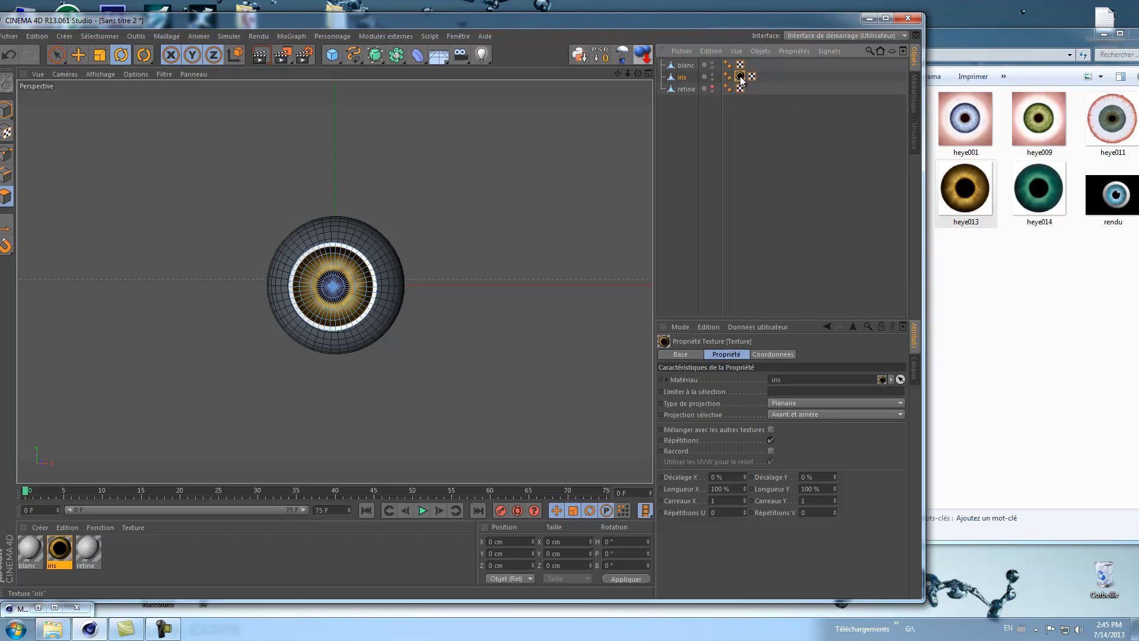
- Scale up the iris texture slightly in height and width to push its white border off the iris, then return to model mode and deselect
click(7, 132)
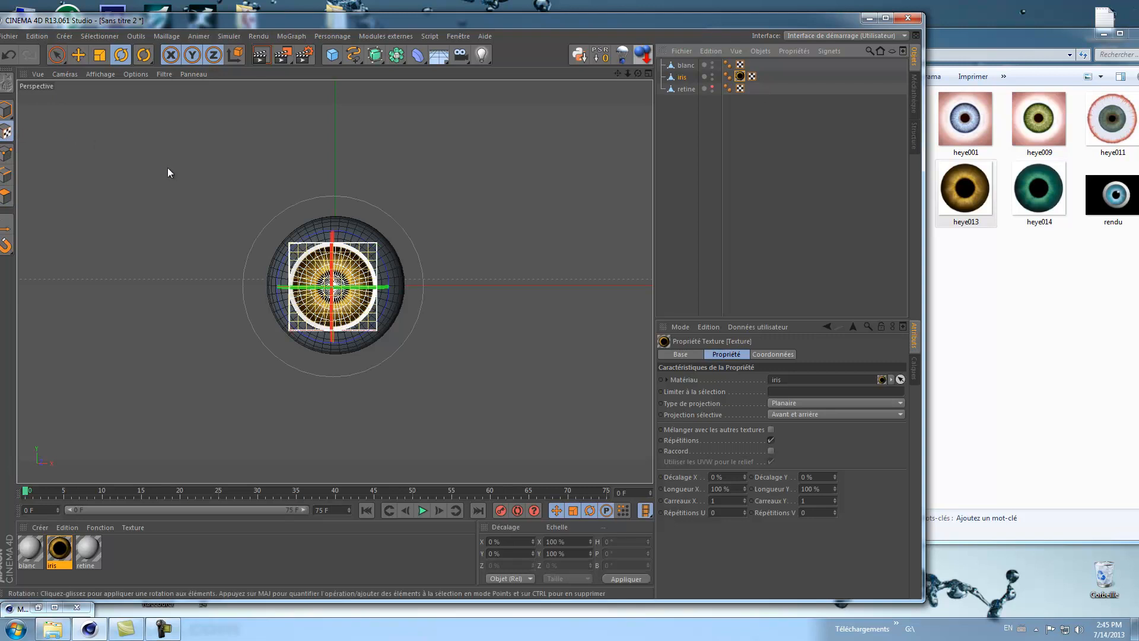
click(100, 55)
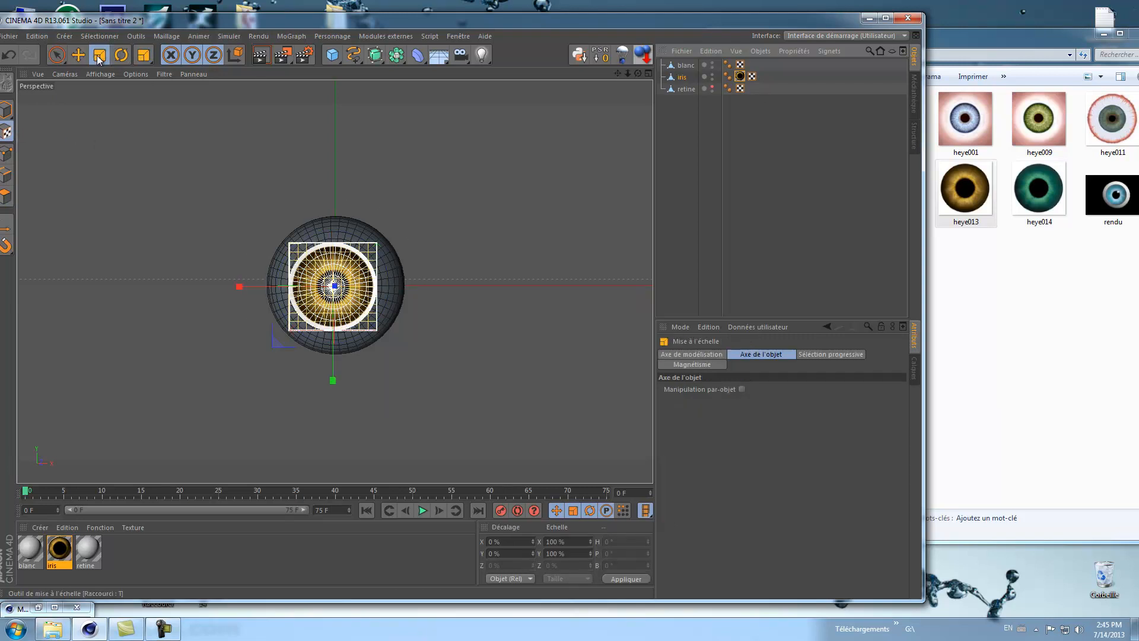
drag(333, 380, 333, 393)
drag(333, 395, 333, 397)
drag(241, 287, 231, 292)
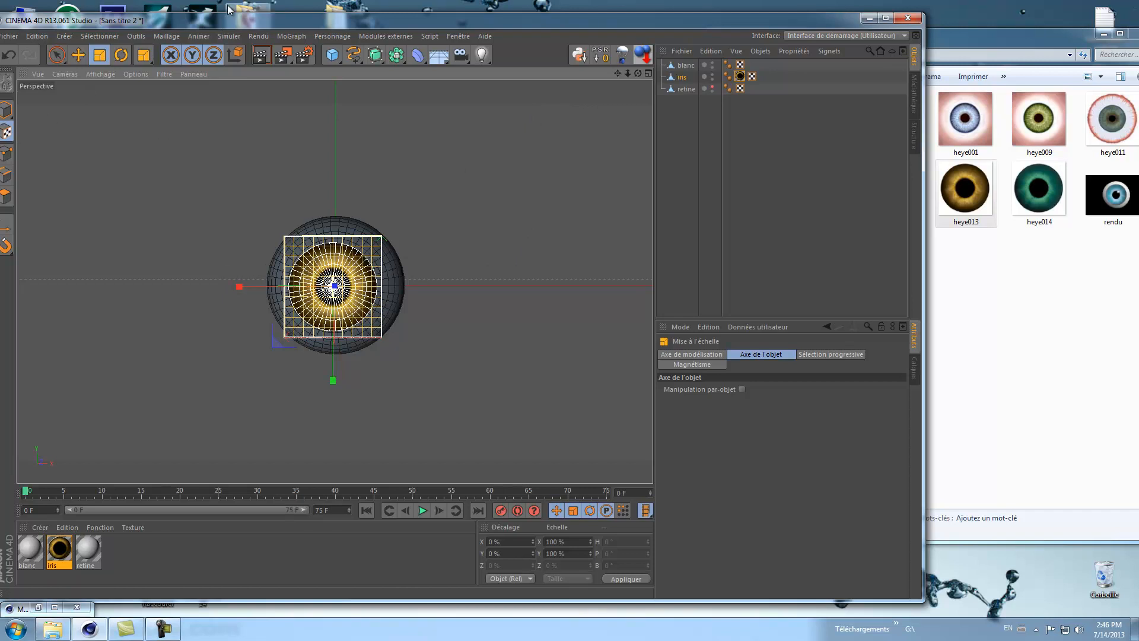
drag(218, 18, 251, 19)
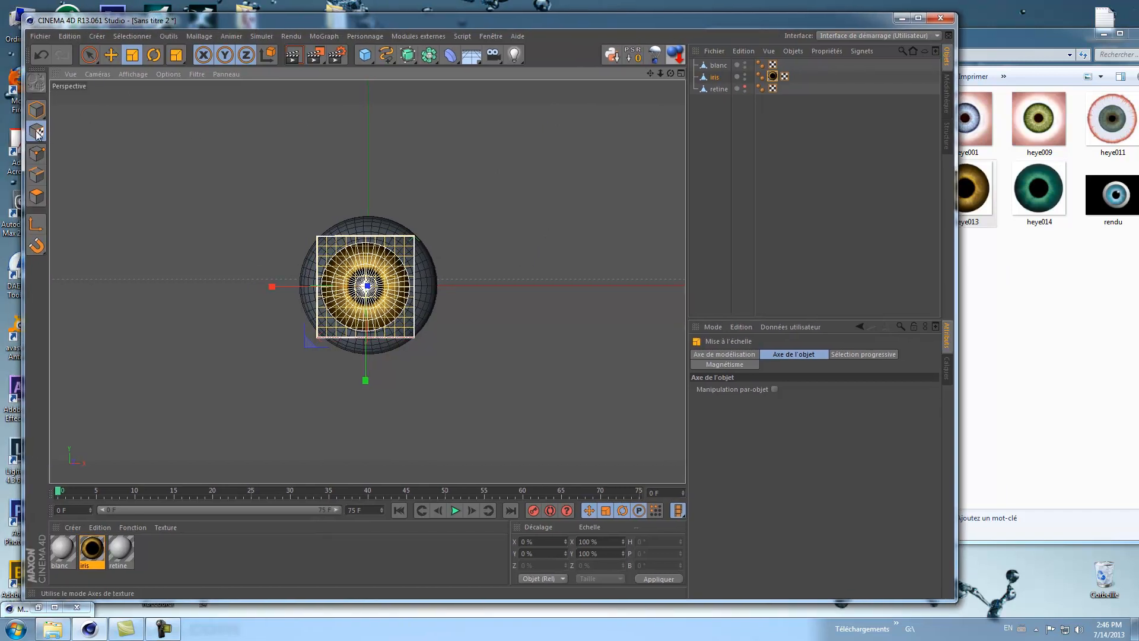
click(36, 109)
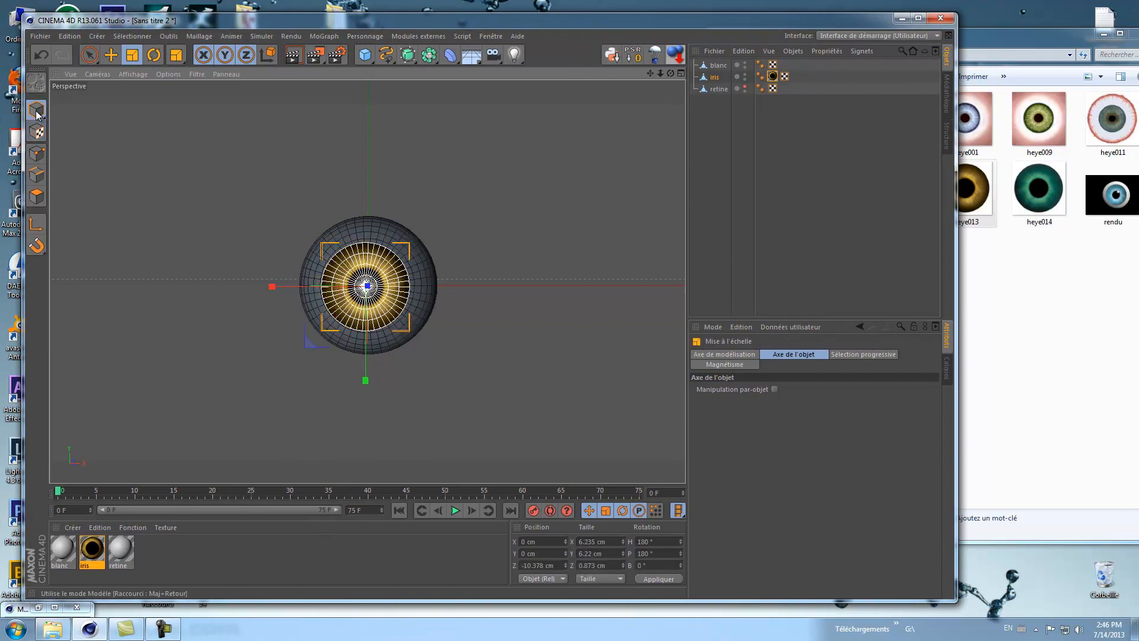
click(603, 158)
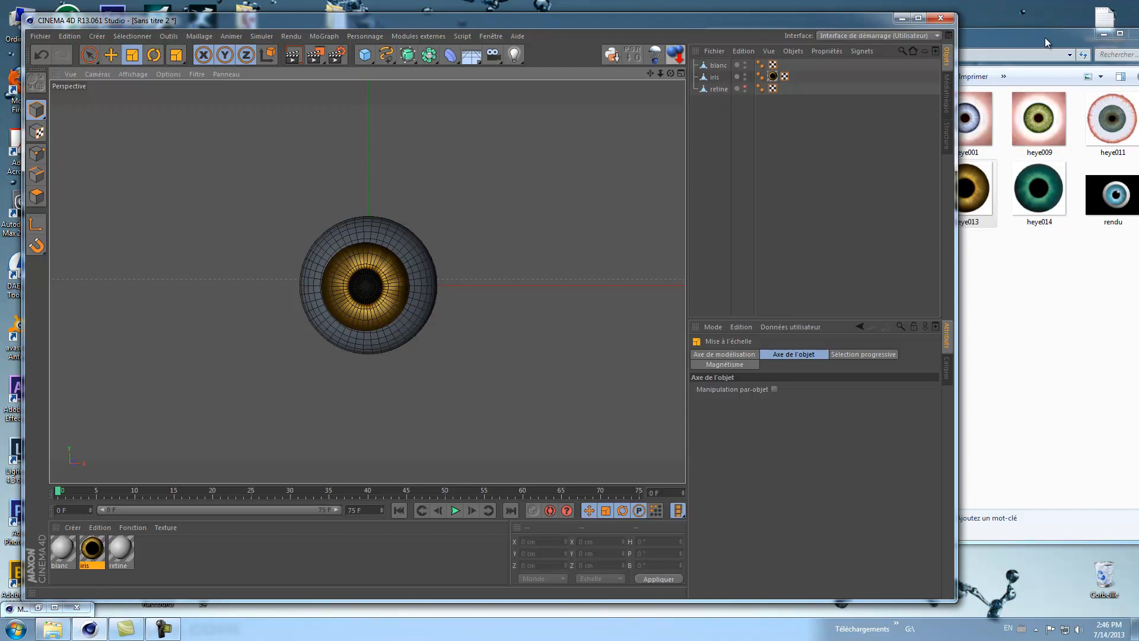
- Select the blanc material, preview the blanc d' oeil image from the image folder, then close the preview and the folder window
click(62, 546)
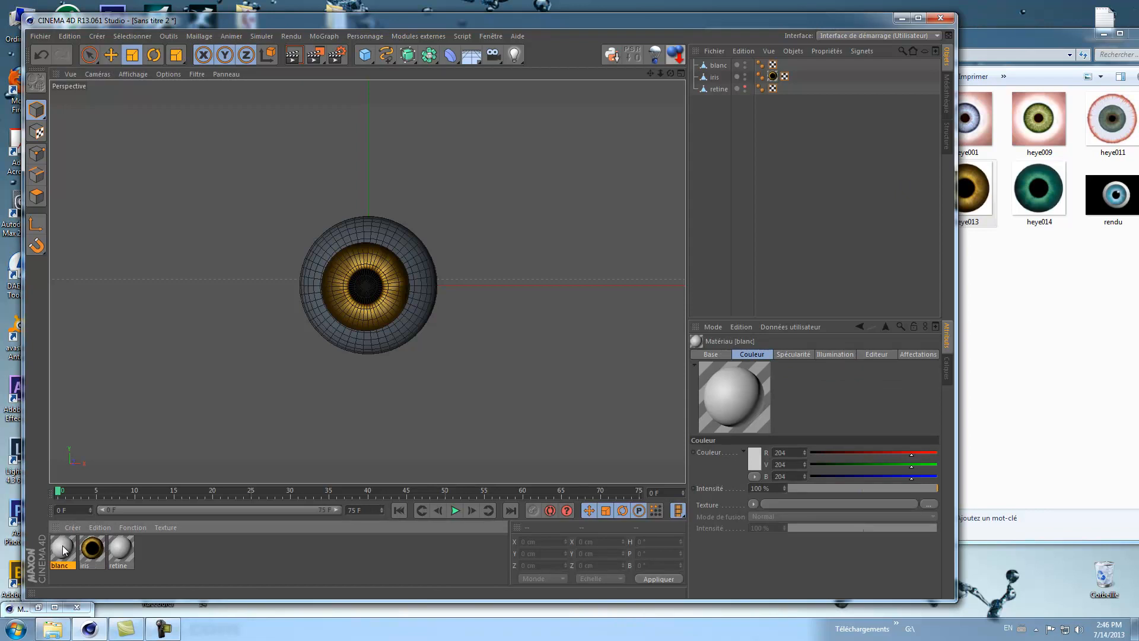
click(1025, 43)
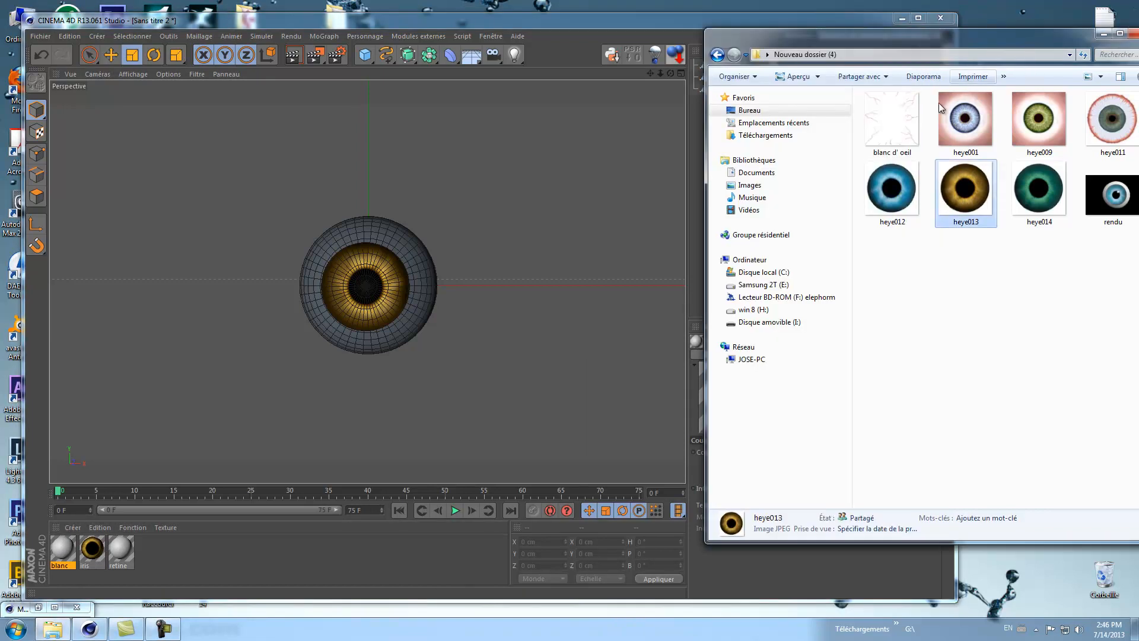
click(882, 132)
right_click(880, 128)
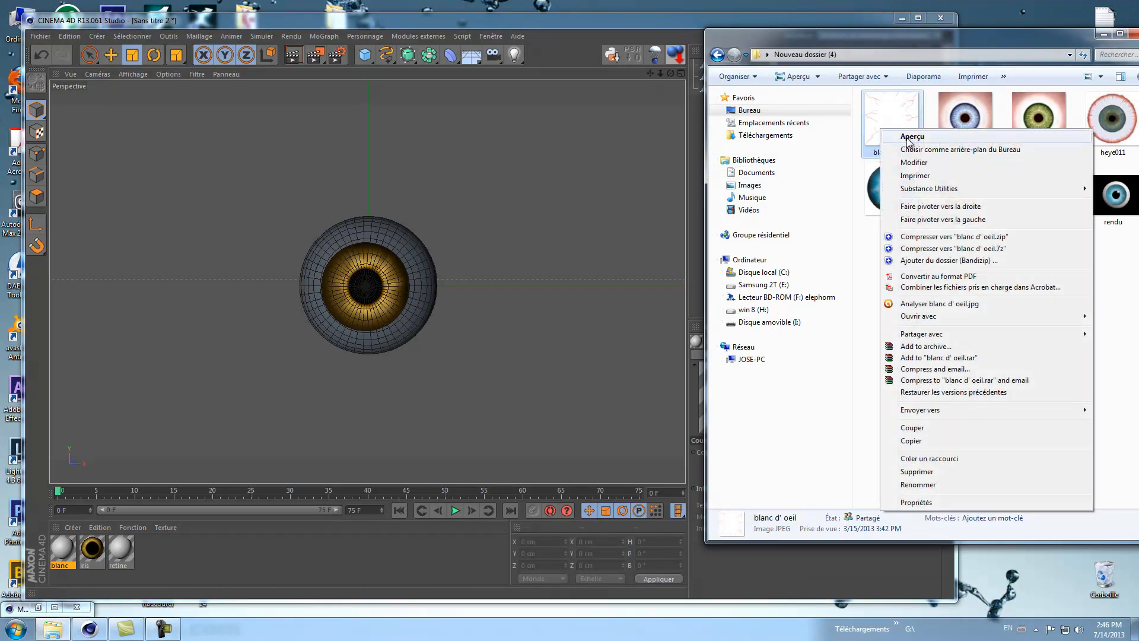
click(907, 136)
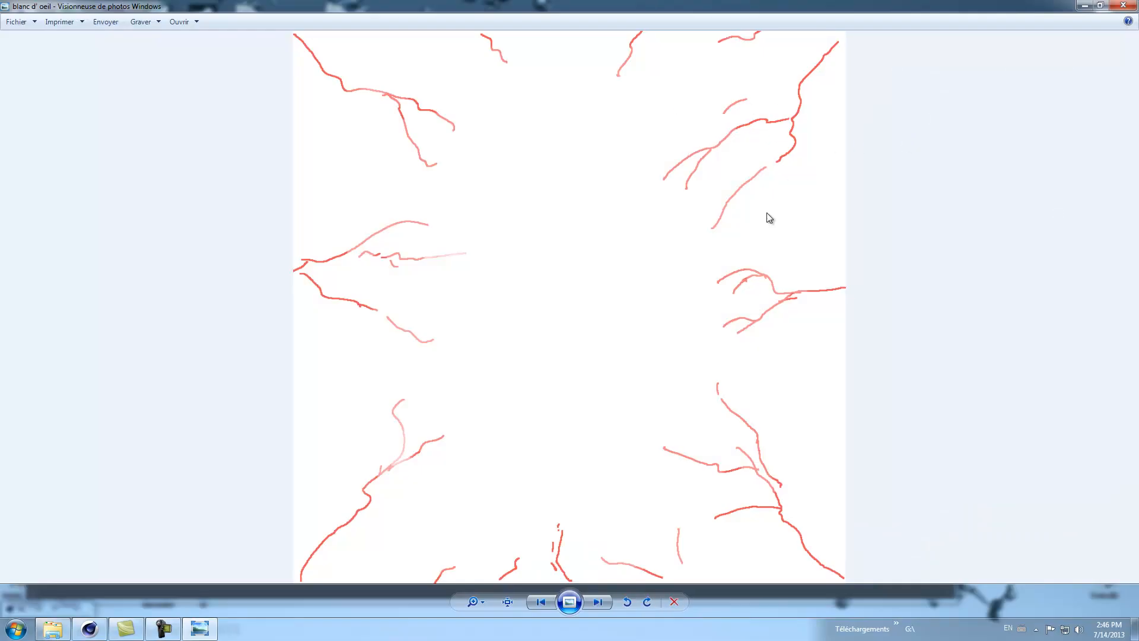
click(1123, 6)
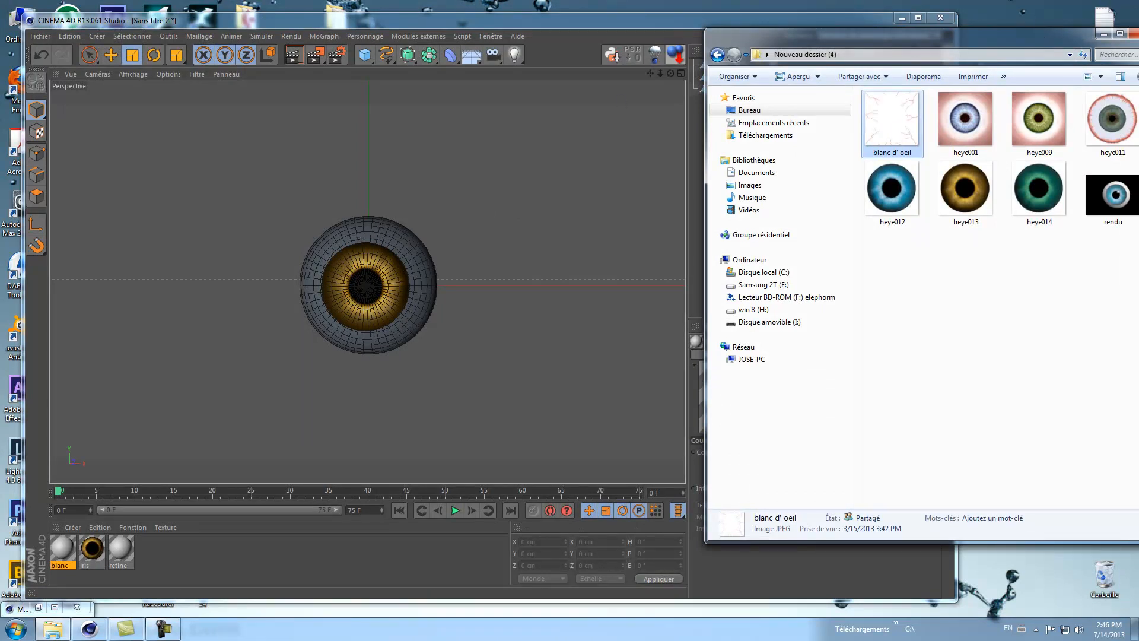
drag(1063, 39, 1026, 44)
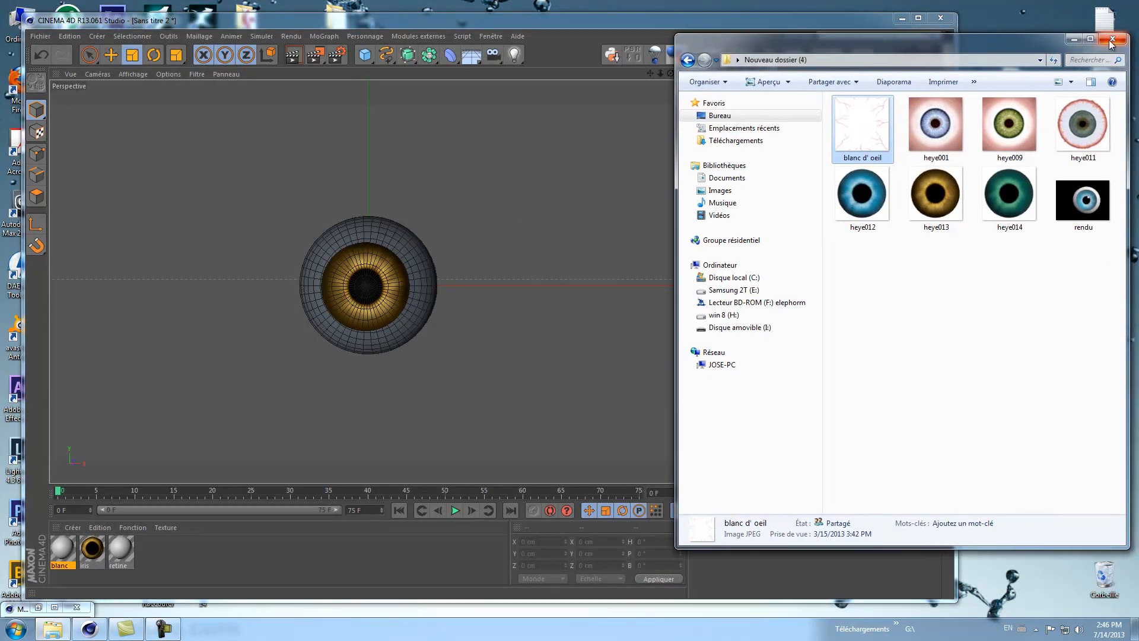
click(1113, 41)
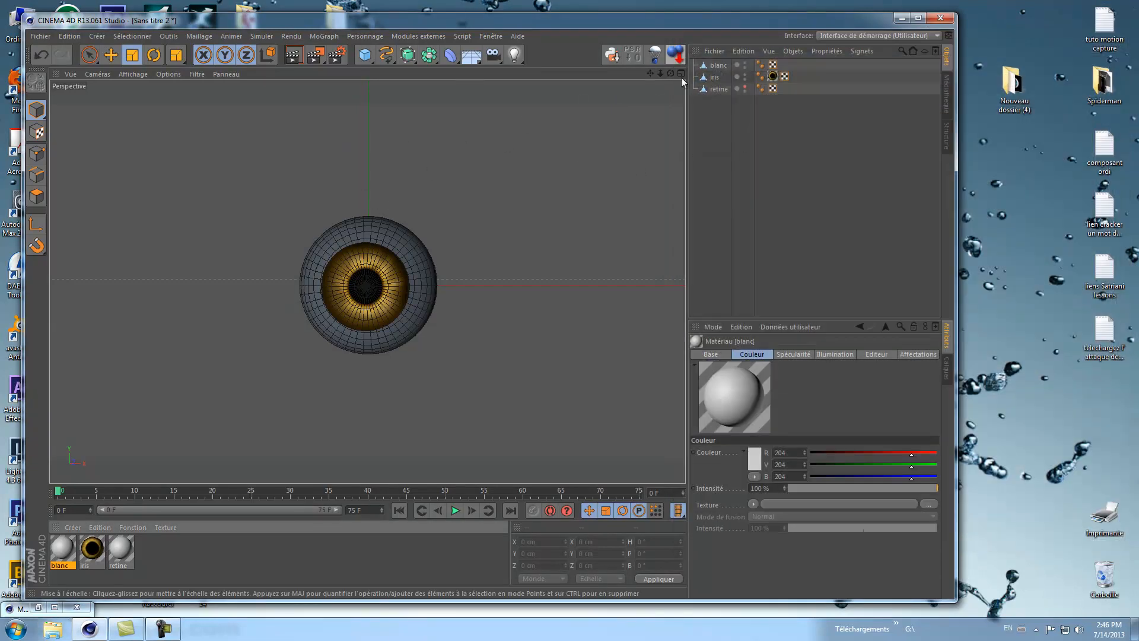
- Maximize the Cinema 4D window and move the iris along its Z axis into the eyeball's opening, to about -4.7 cm
click(918, 20)
drag(795, 55, 567, 311)
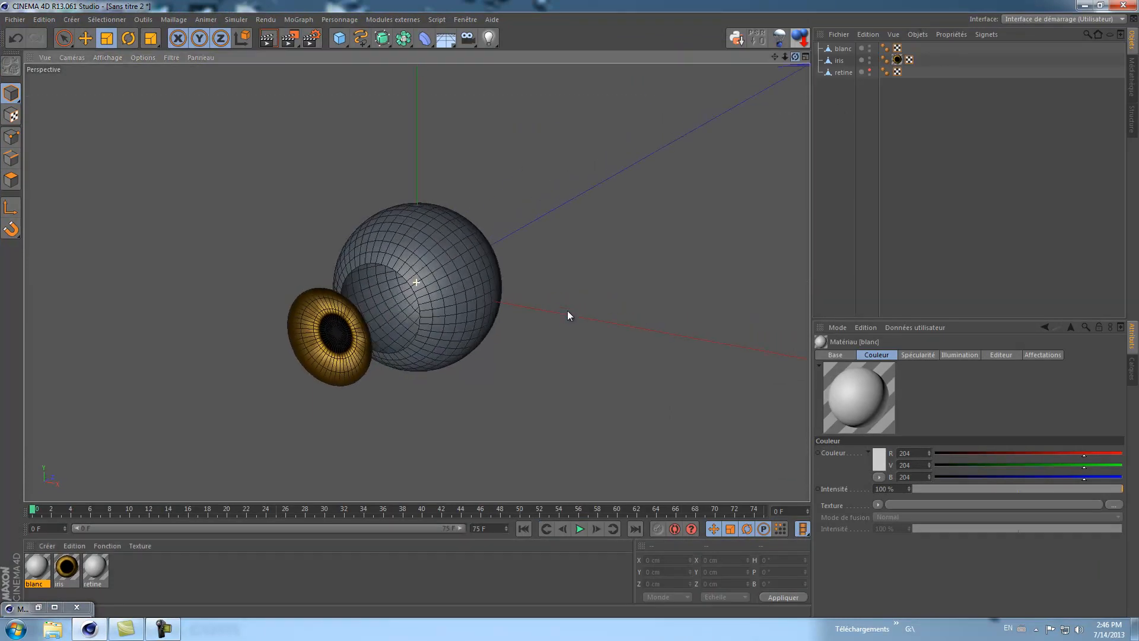
click(841, 61)
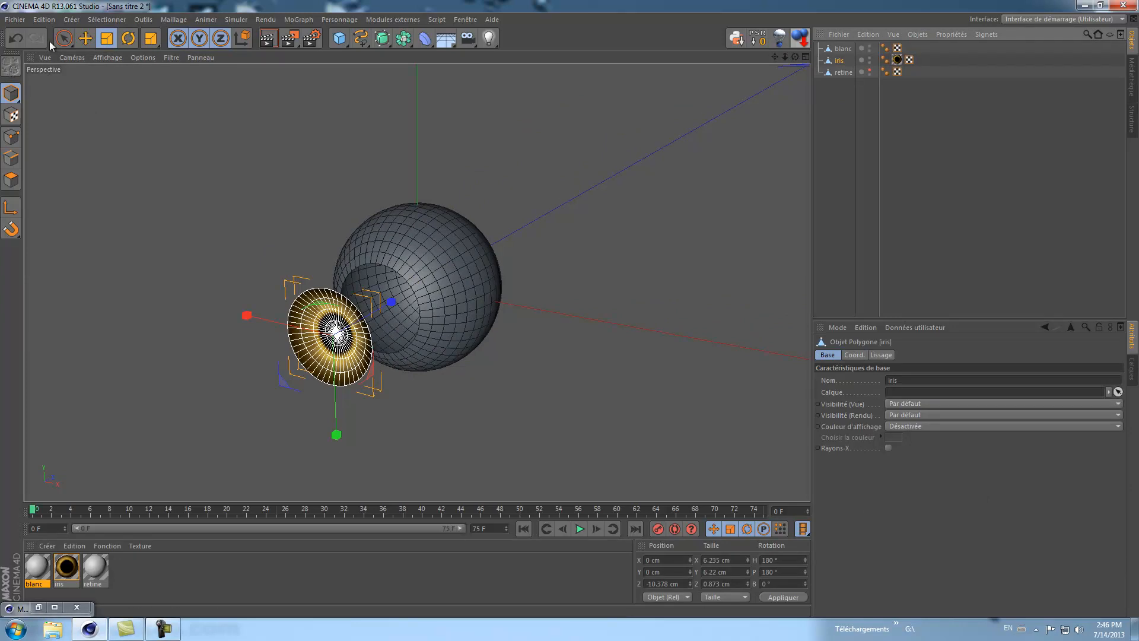
click(85, 38)
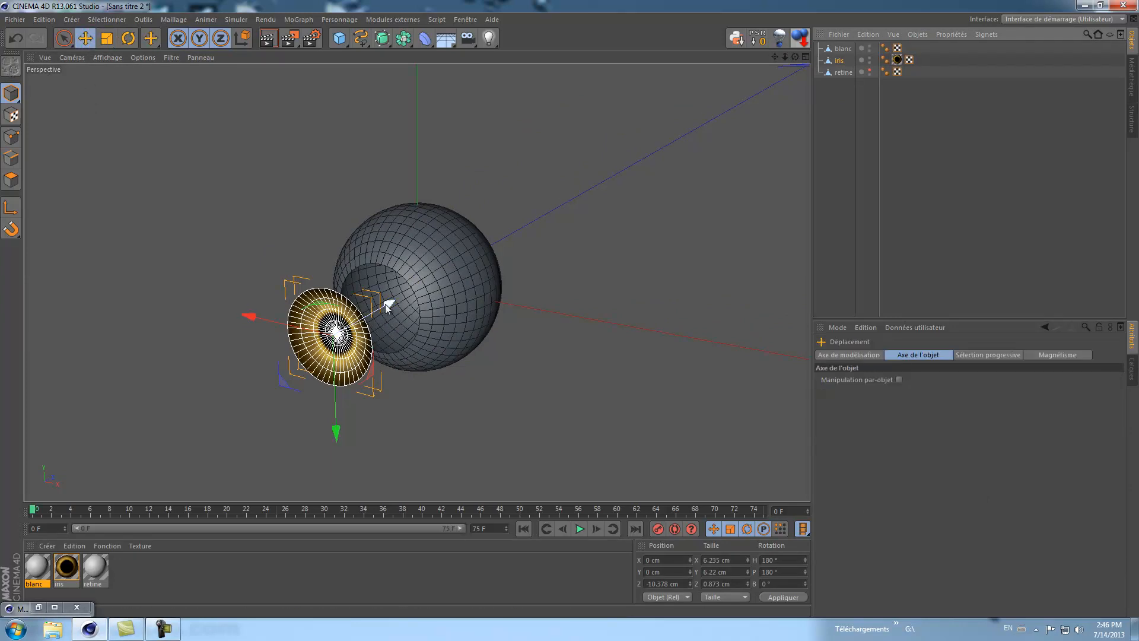
drag(387, 301, 432, 275)
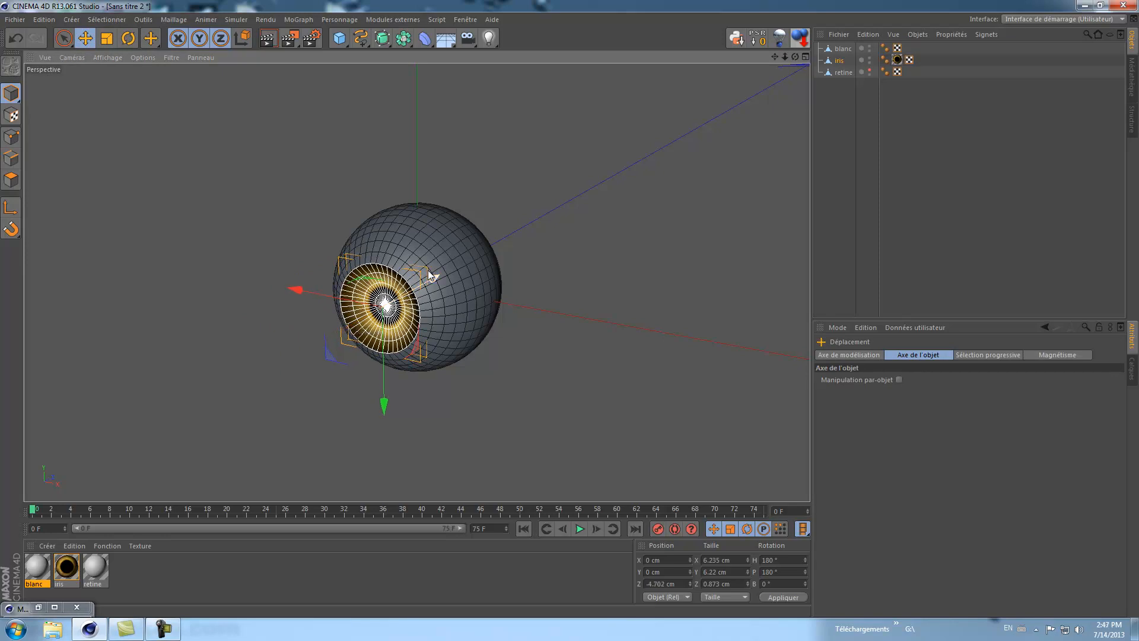
- Apply the blanc material to the blanc object
drag(785, 55, 570, 308)
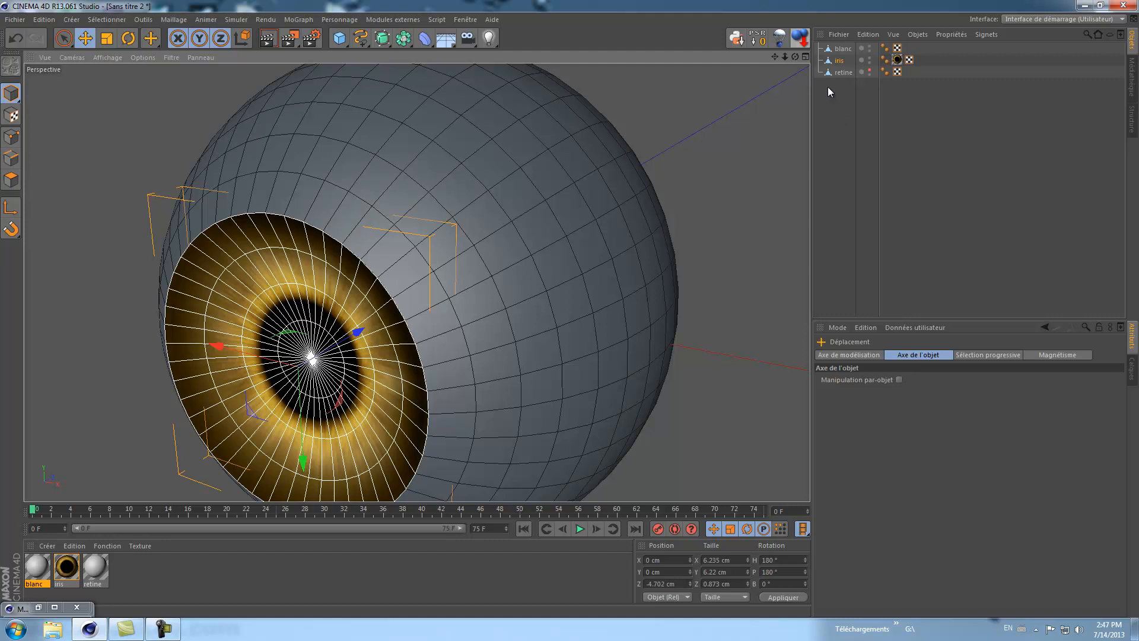
drag(784, 56, 570, 308)
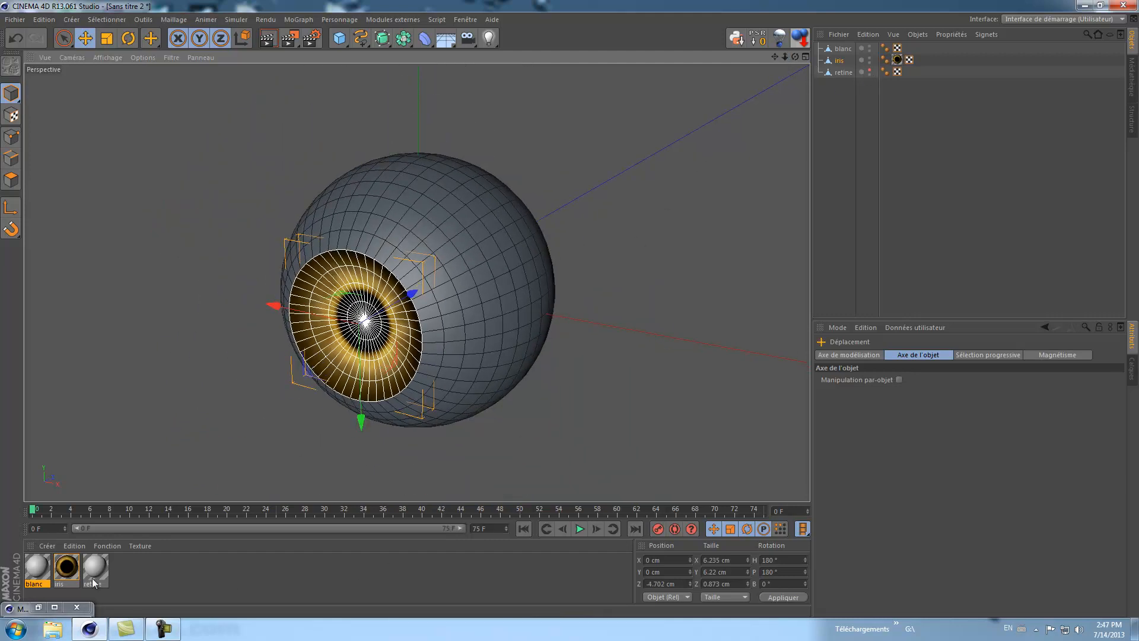
drag(35, 571, 849, 49)
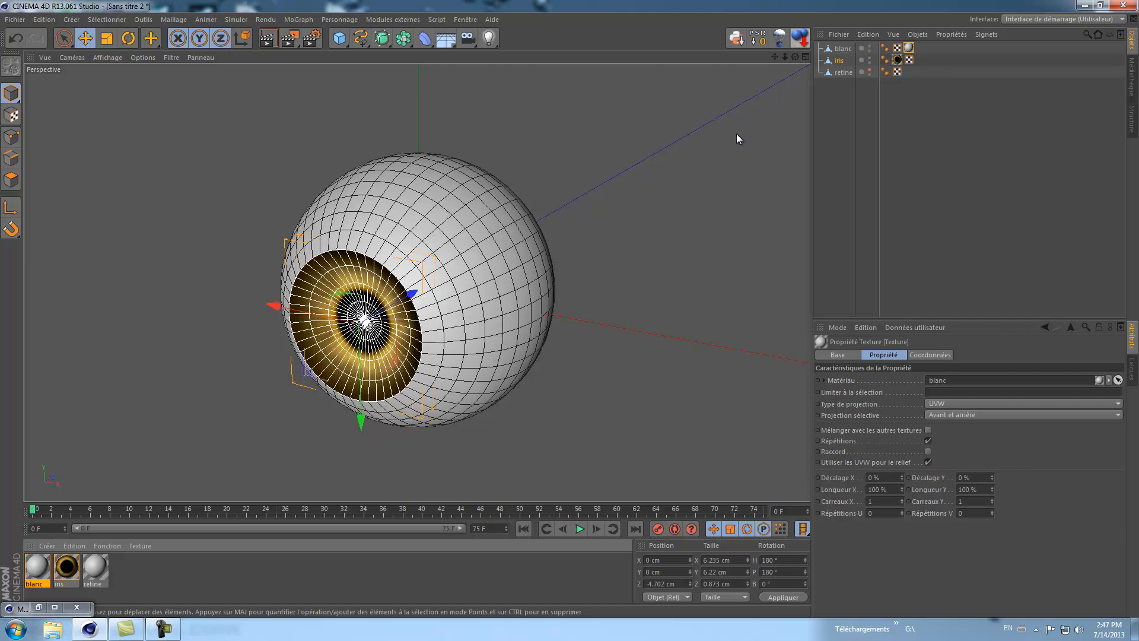
- Load a Dégradé shader as the colour texture of the blanc material, keeping the Normal blending mode
click(36, 568)
double_click(35, 569)
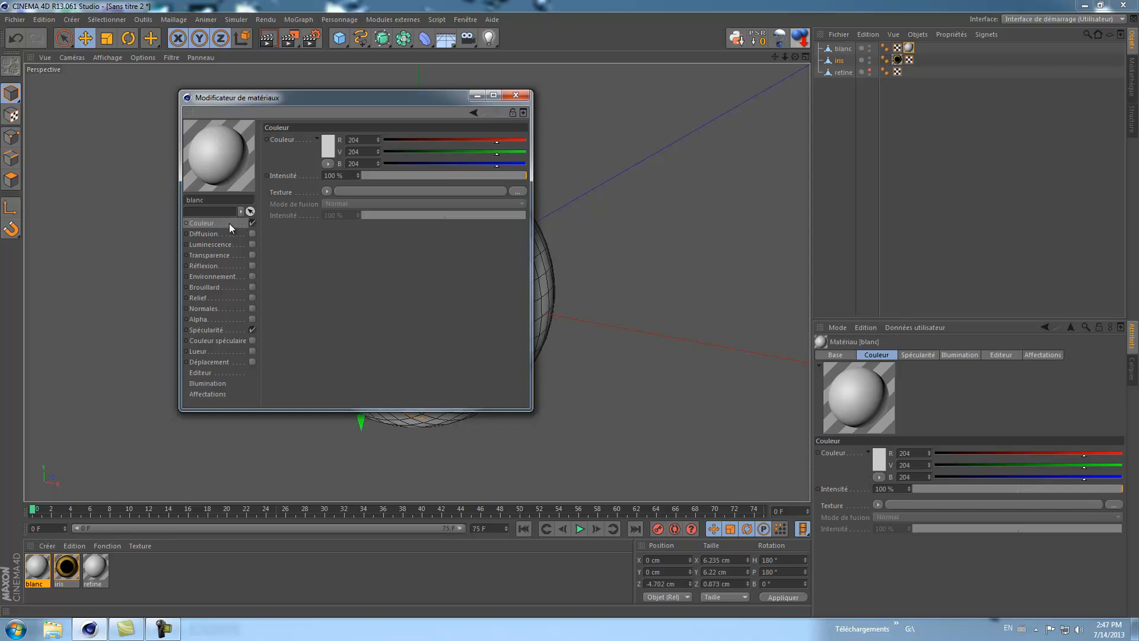
click(326, 190)
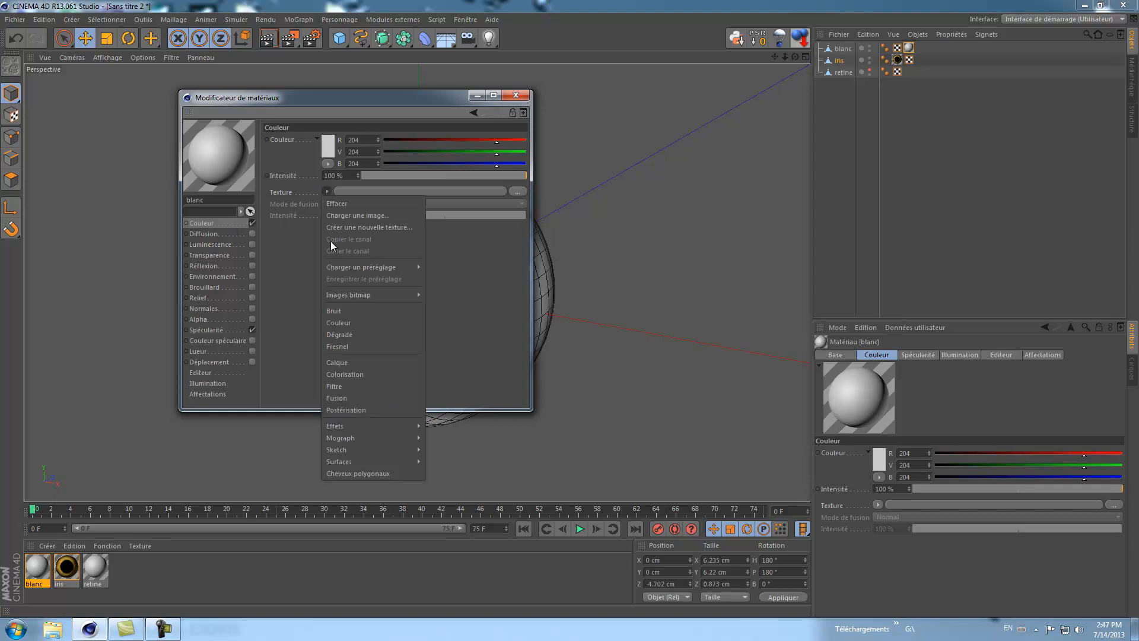
click(336, 334)
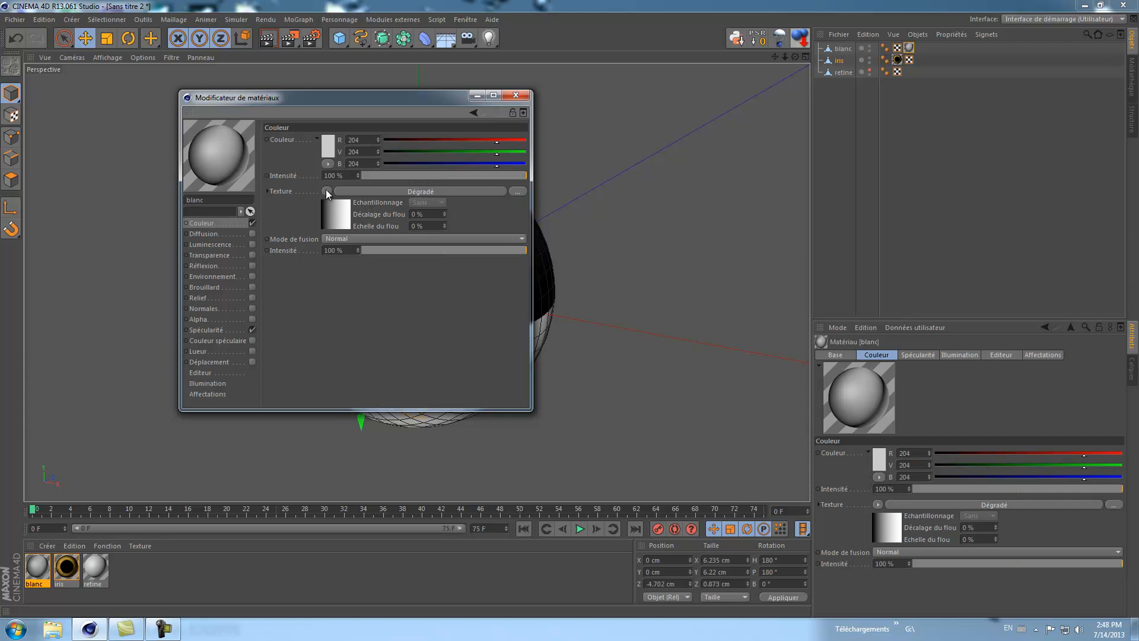
click(522, 238)
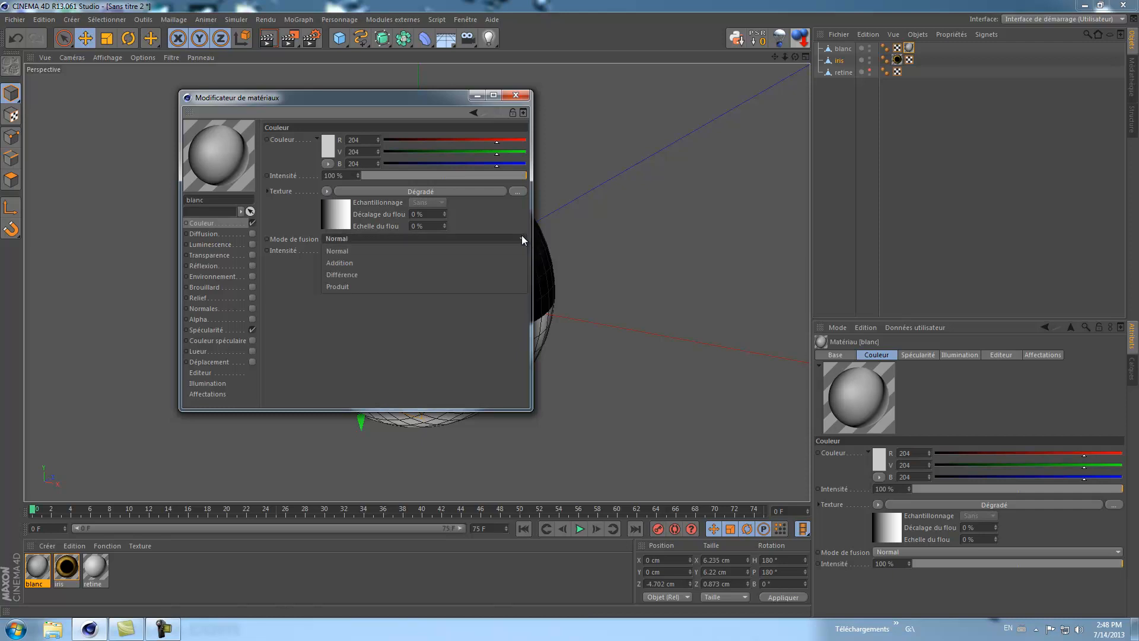
click(522, 237)
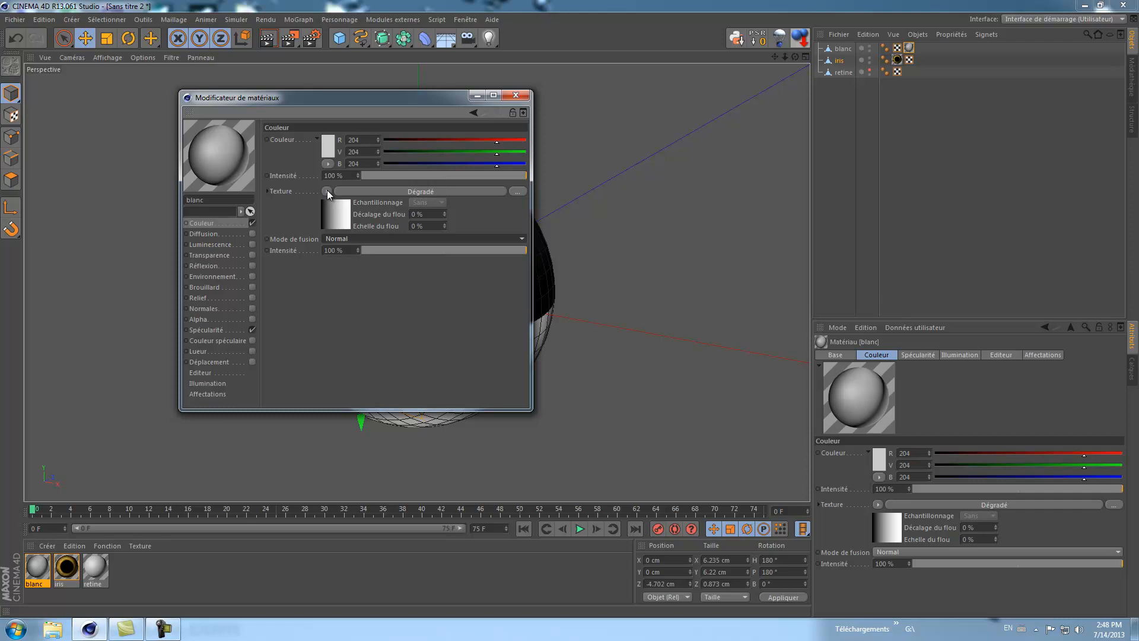
- Change the gradient's black starting knot to pale pink, RGB 247, 218, 218
click(333, 212)
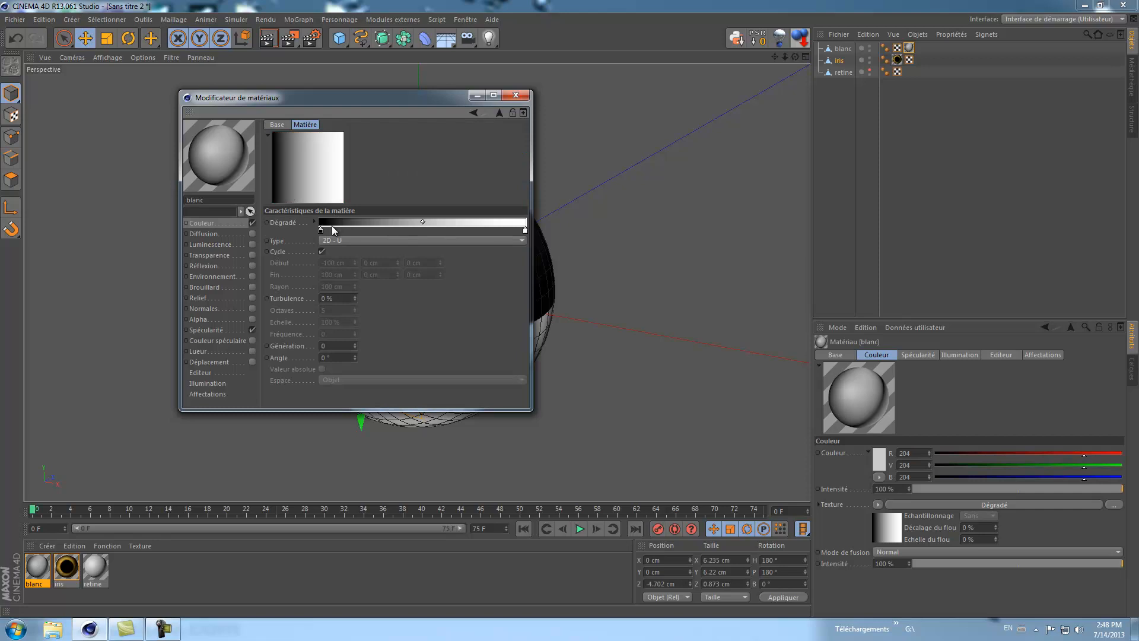
click(320, 230)
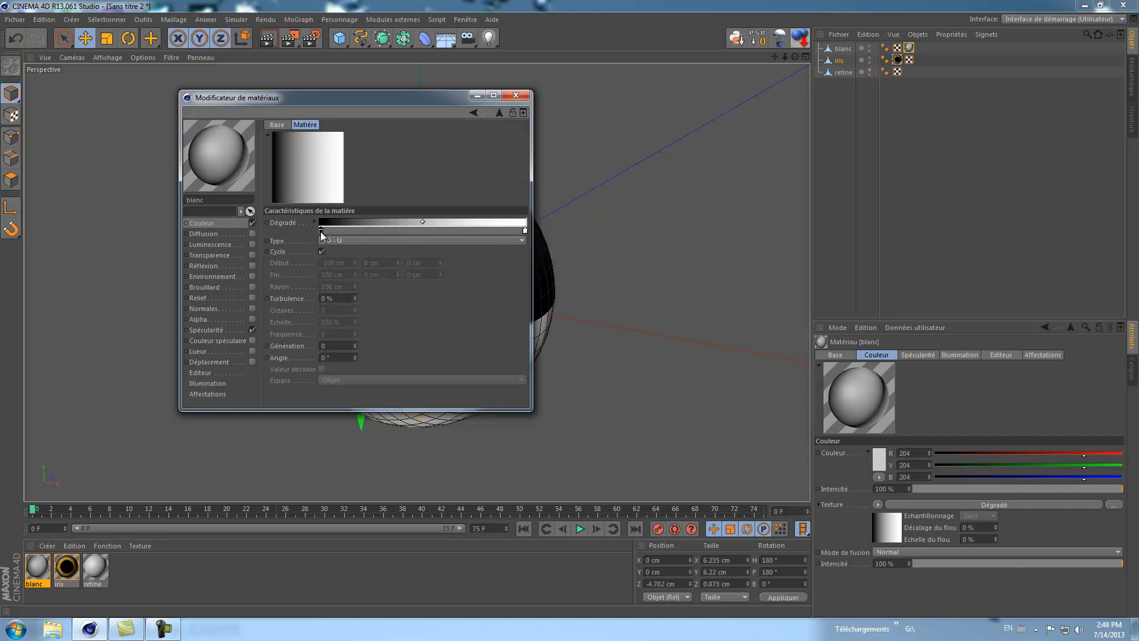
double_click(320, 230)
click(260, 198)
drag(260, 197, 258, 197)
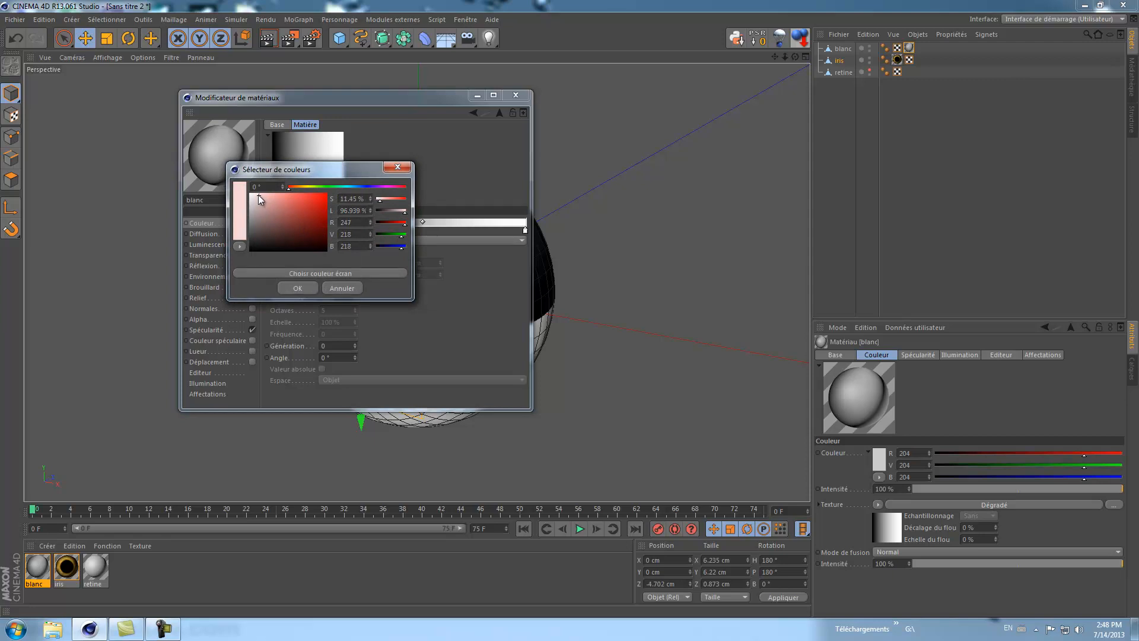
click(297, 288)
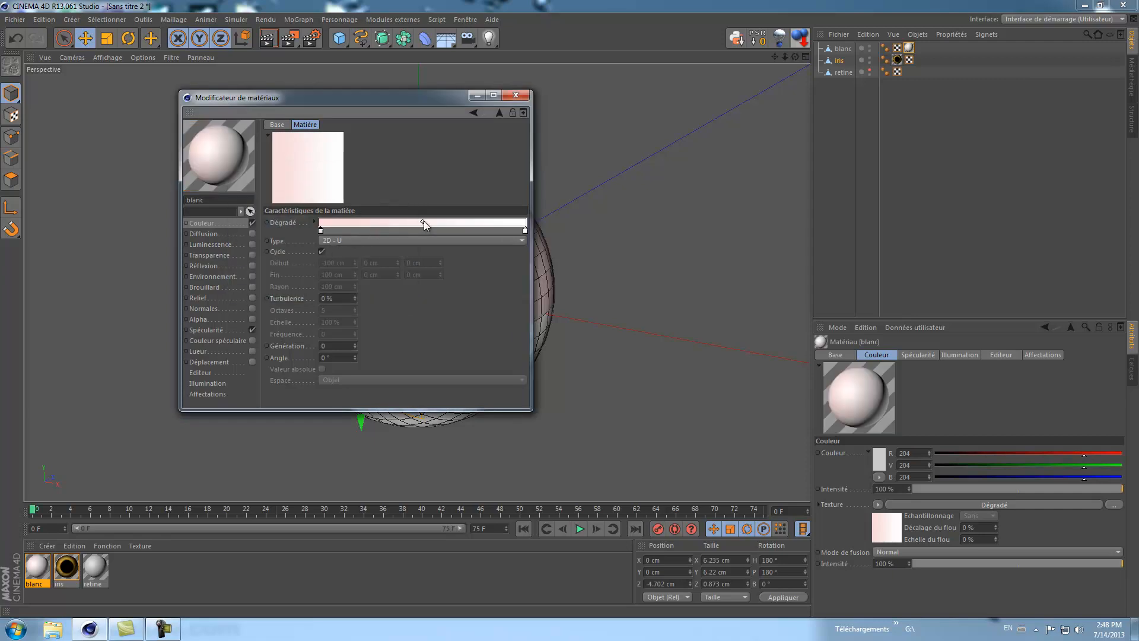
- Place one white knot about a quarter of the way along the gradient and another near its end
drag(380, 222, 388, 222)
drag(525, 231, 340, 223)
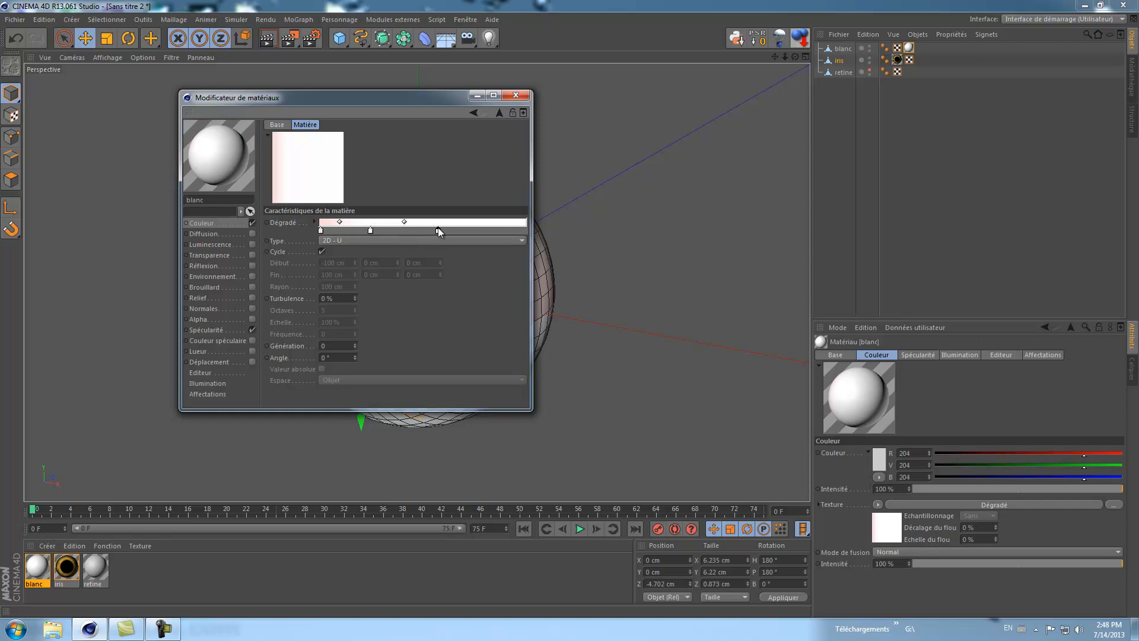
drag(488, 230, 508, 230)
click(508, 230)
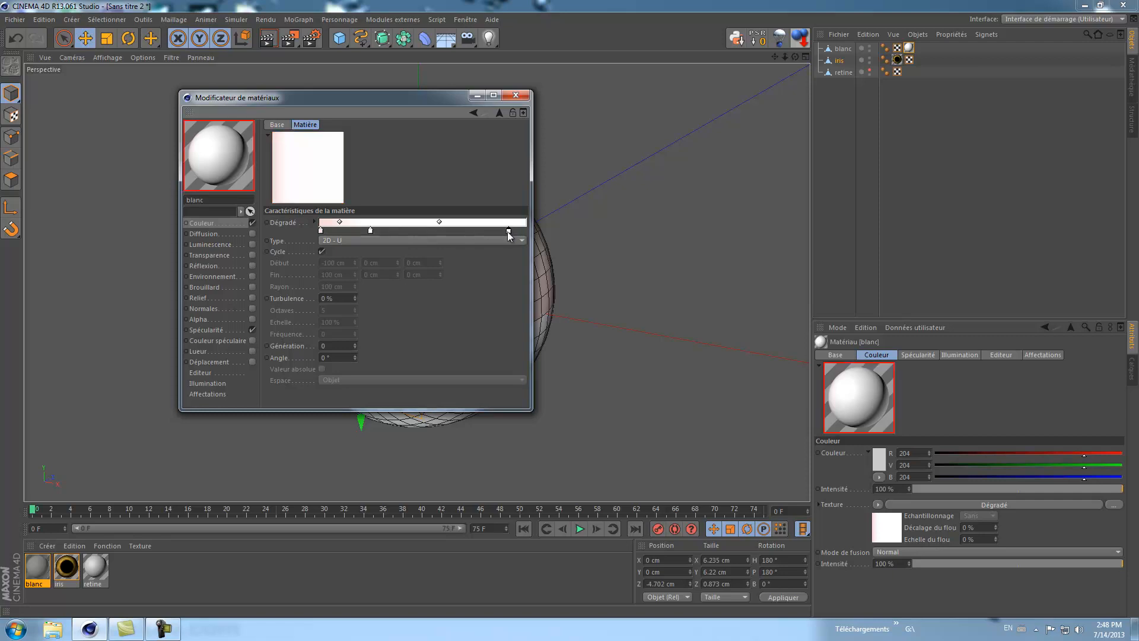
- Colour the gradient's end knot pale pink, RGB 247, 228, 228, then move the white knot to about the middle and shift the first transition towards the start
double_click(509, 231)
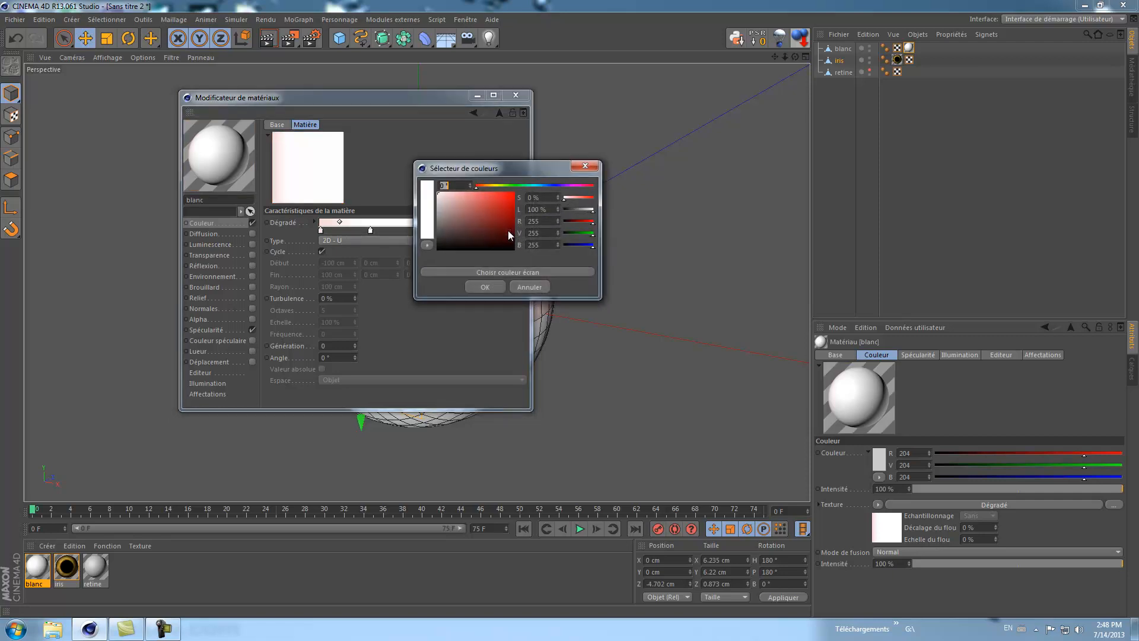
drag(450, 204, 443, 193)
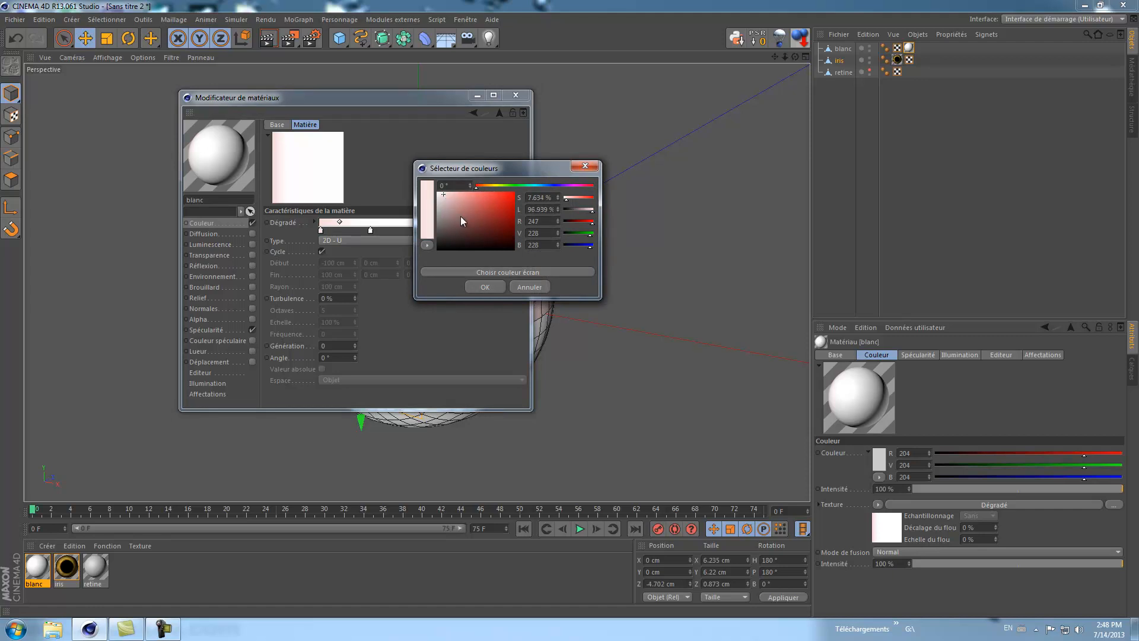
click(487, 286)
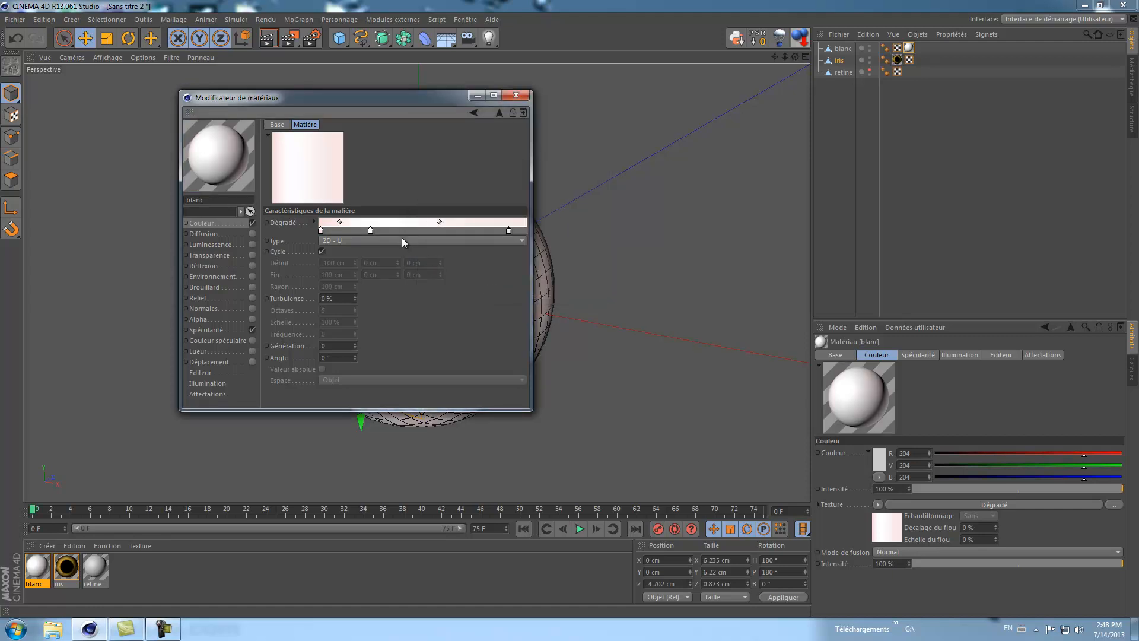
drag(370, 230, 419, 231)
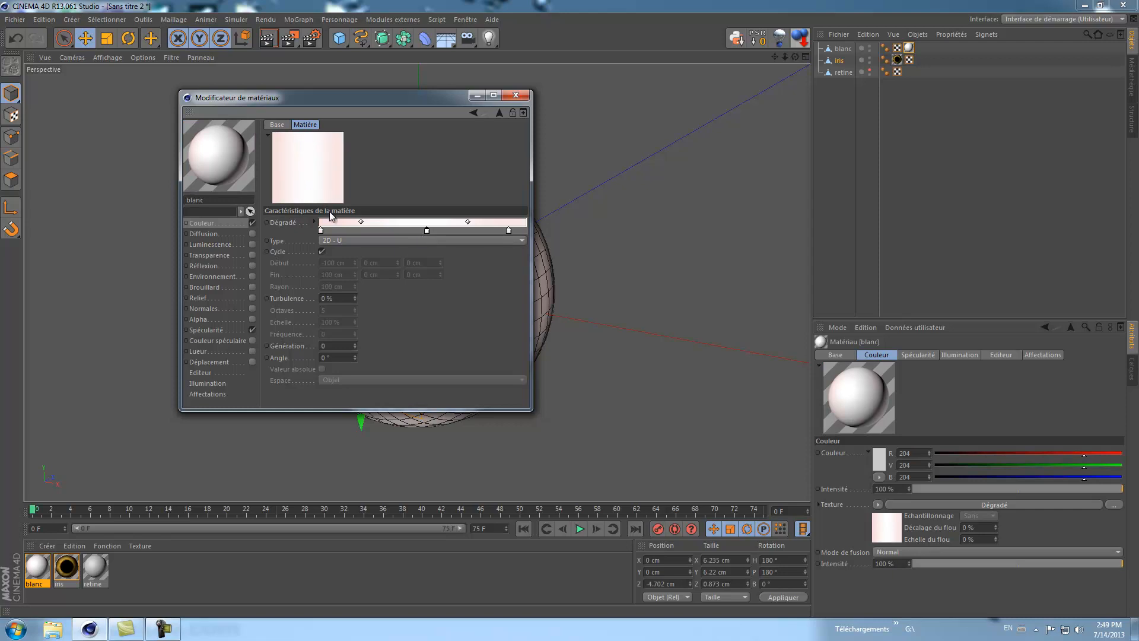
drag(360, 223, 350, 223)
- Enable Réflexion on the blanc material with an intensity of 38 %, then close the material editor
click(210, 265)
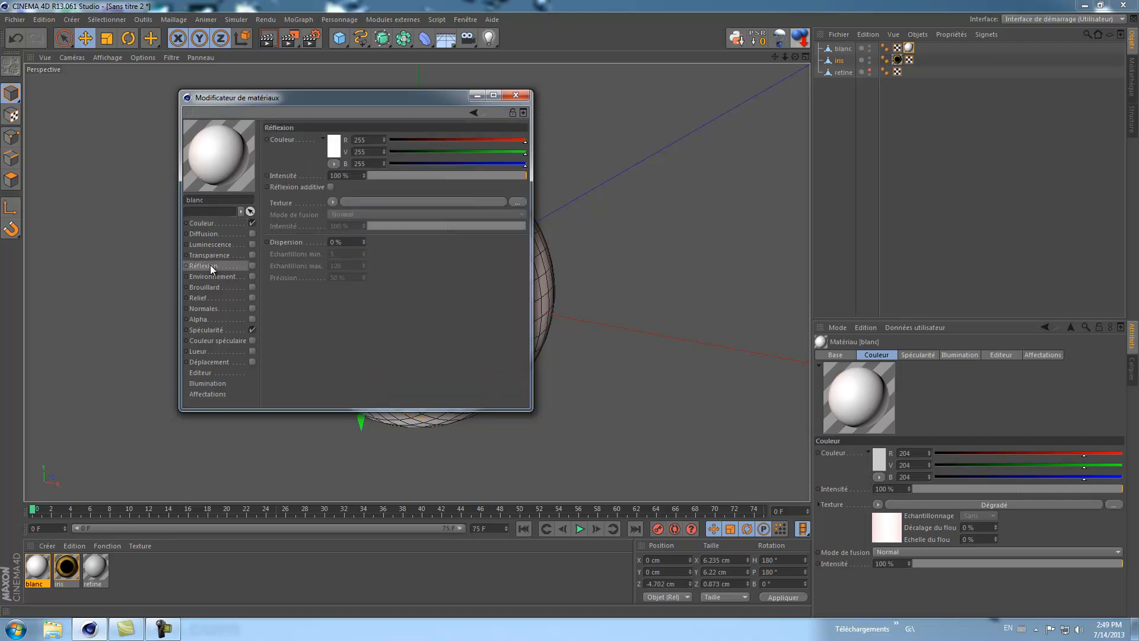
click(252, 265)
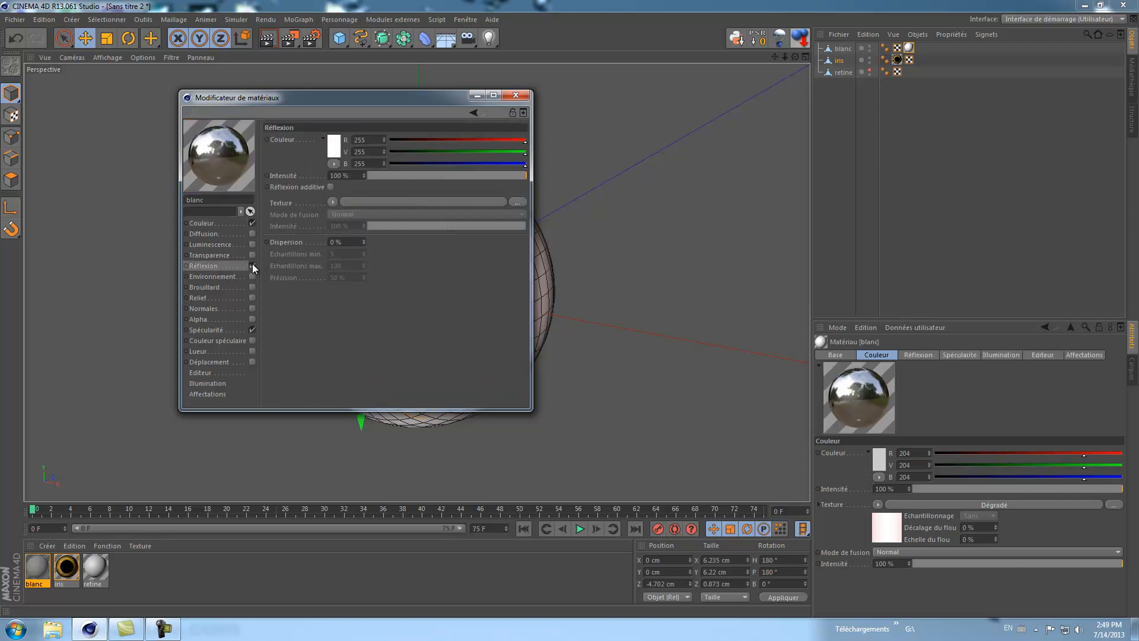
drag(526, 175, 495, 176)
drag(401, 176, 426, 174)
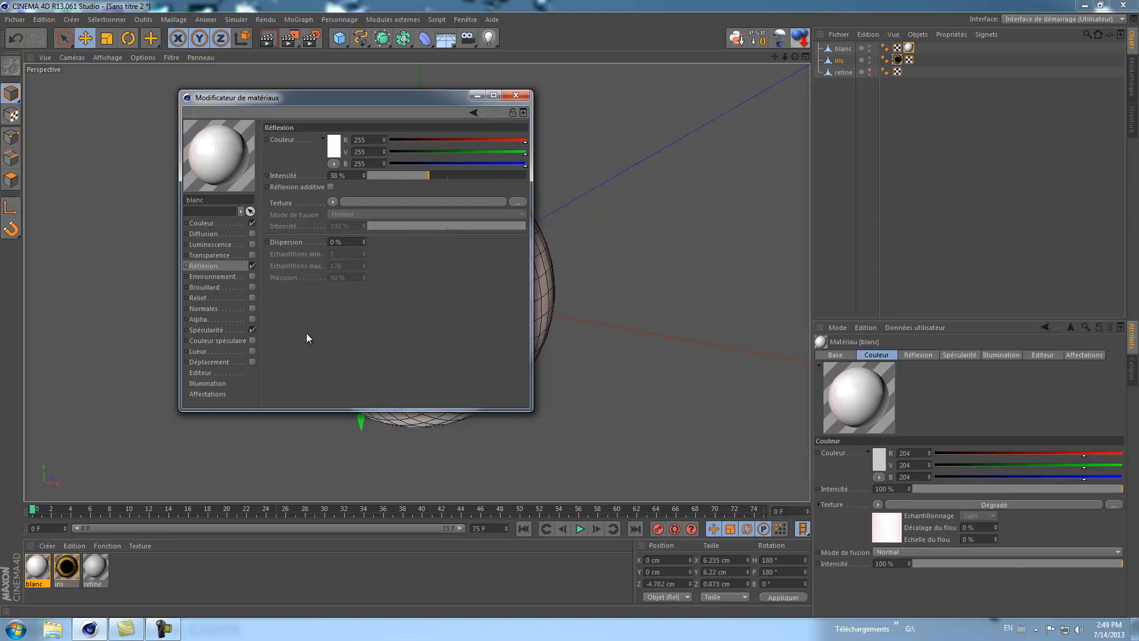
click(516, 96)
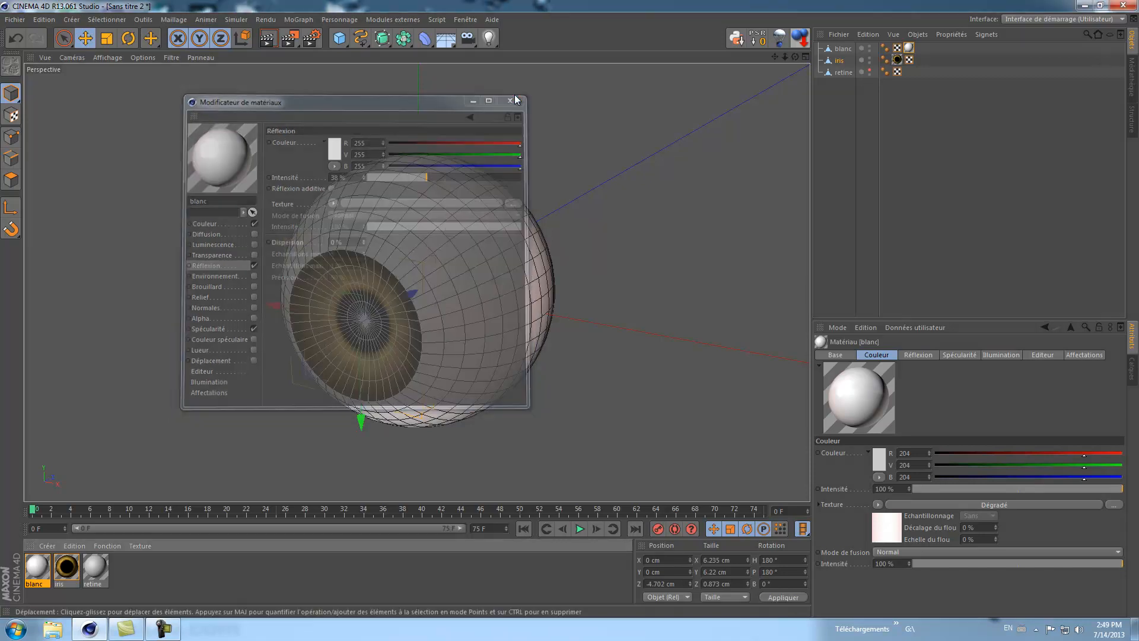
drag(794, 54, 568, 309)
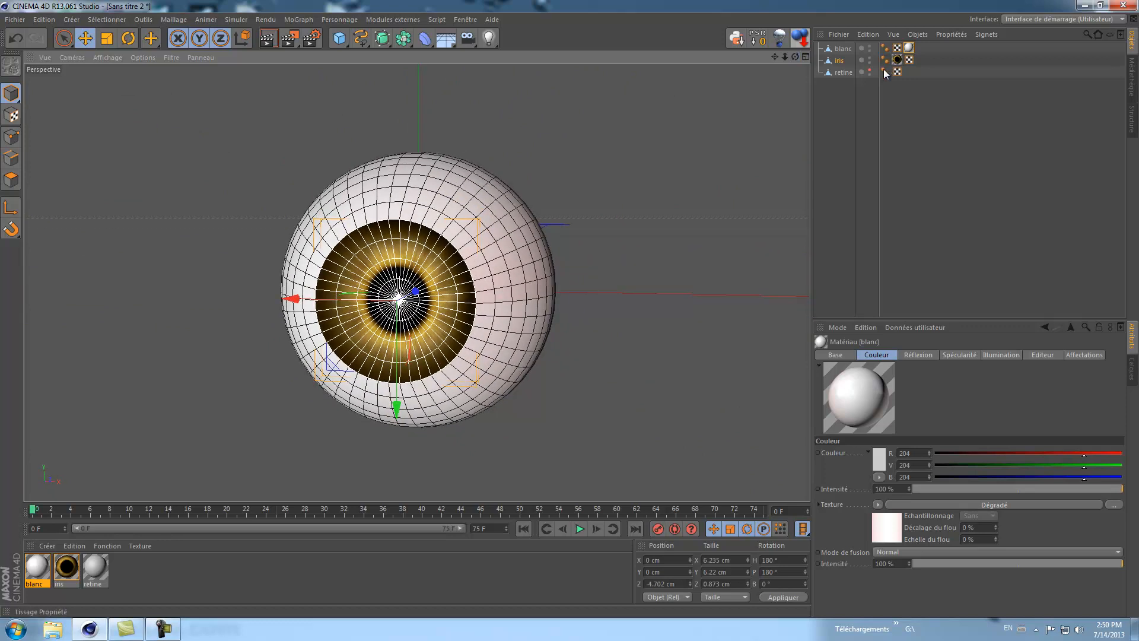
click(95, 568)
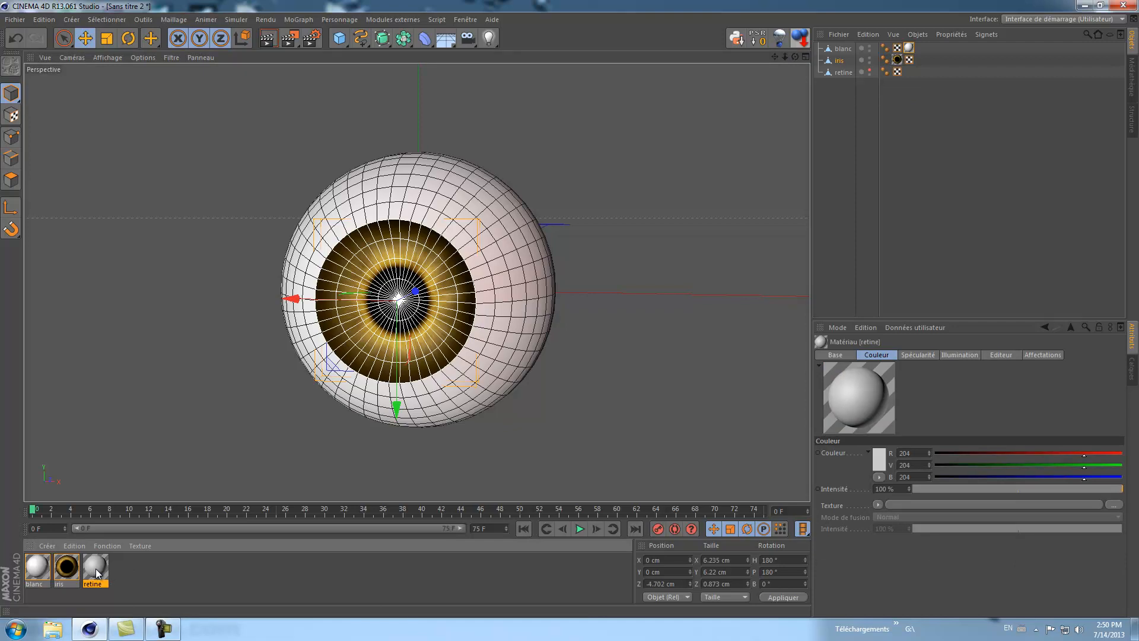
click(48, 546)
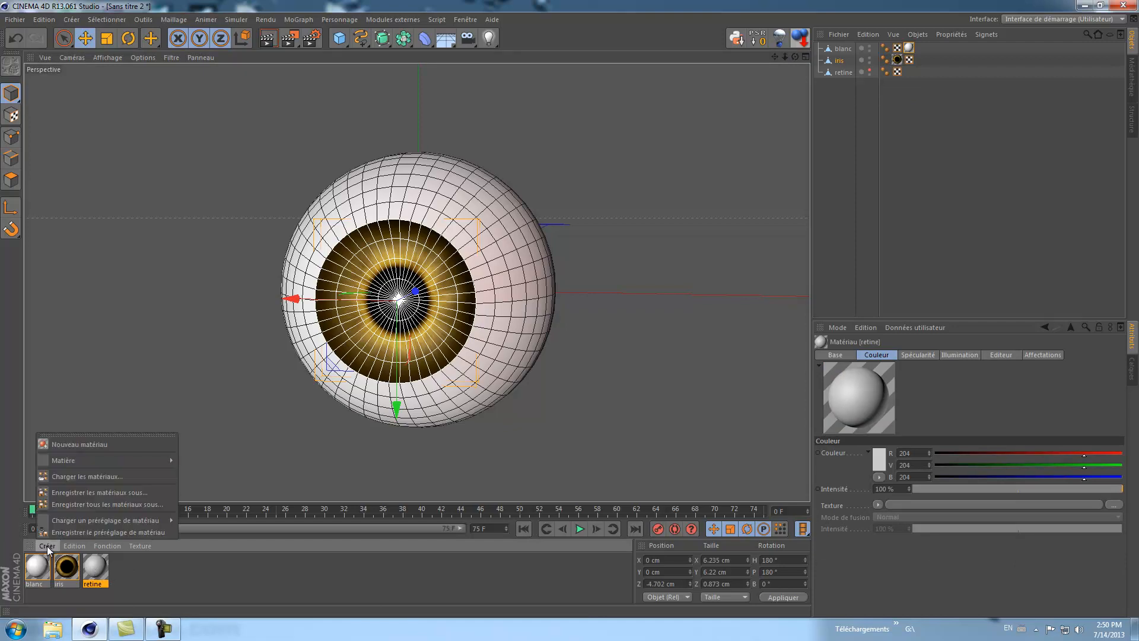
mouse_move(55, 524)
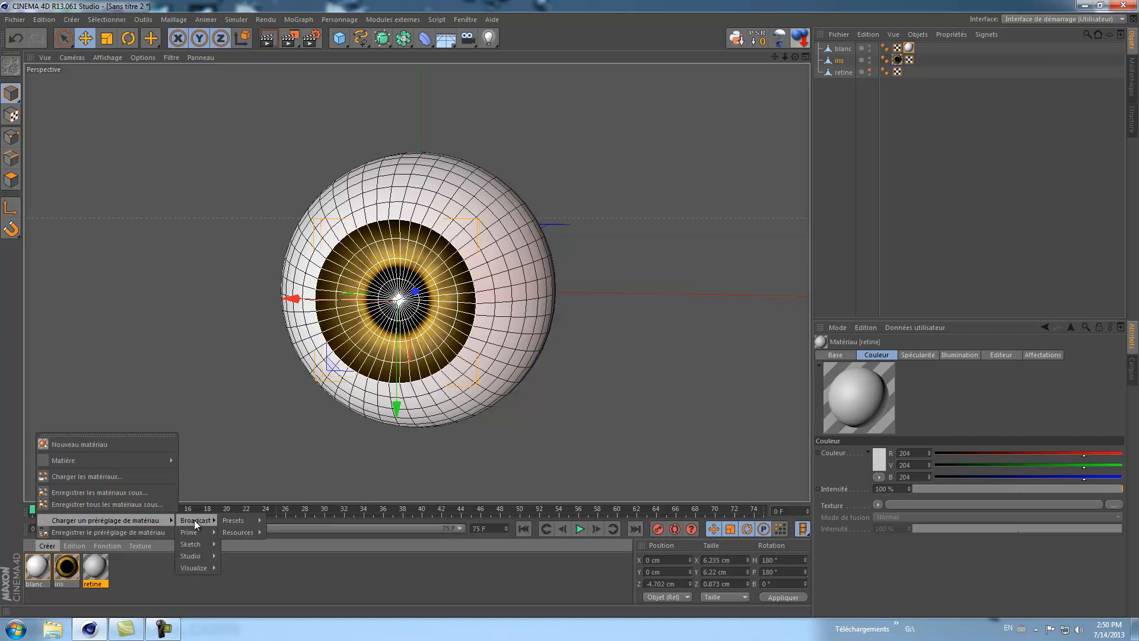
mouse_move(194, 522)
mouse_move(194, 545)
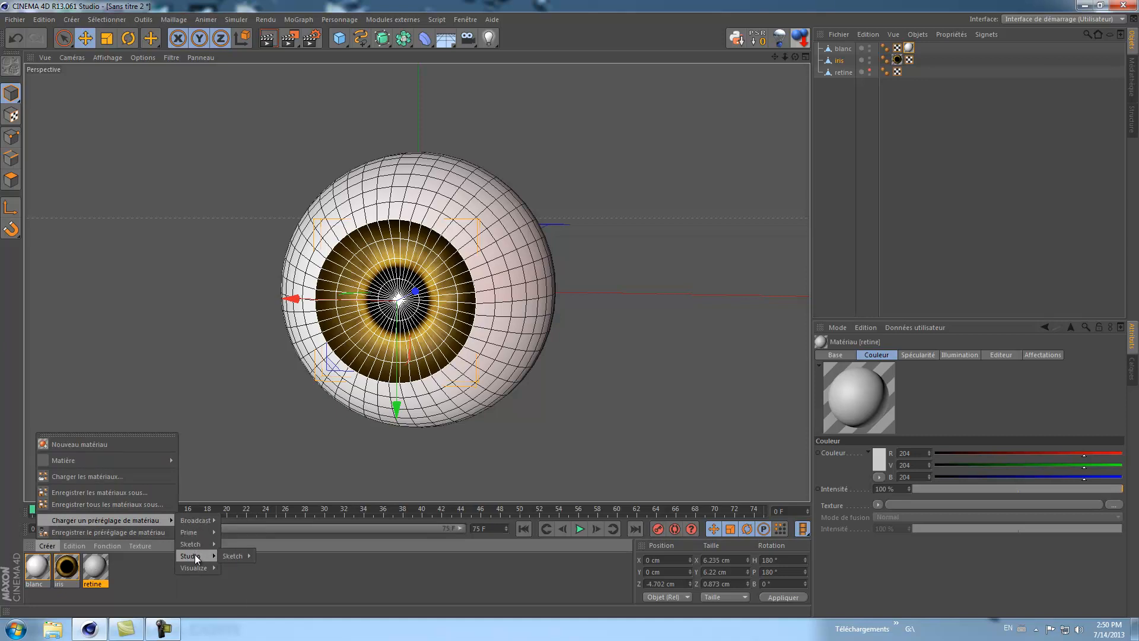
mouse_move(229, 556)
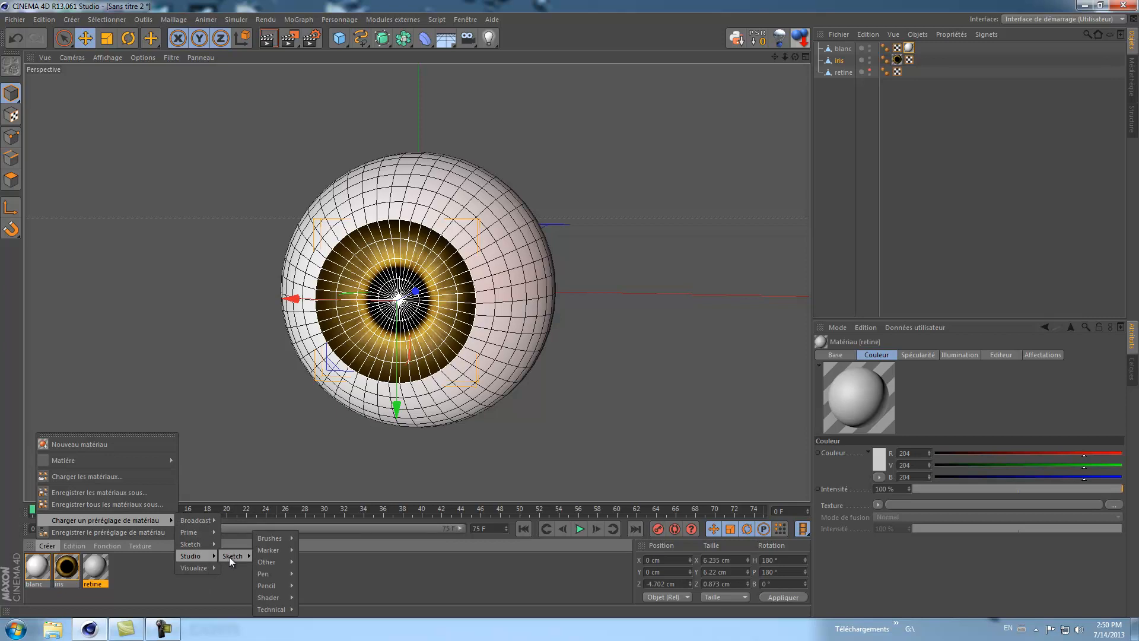
click(230, 580)
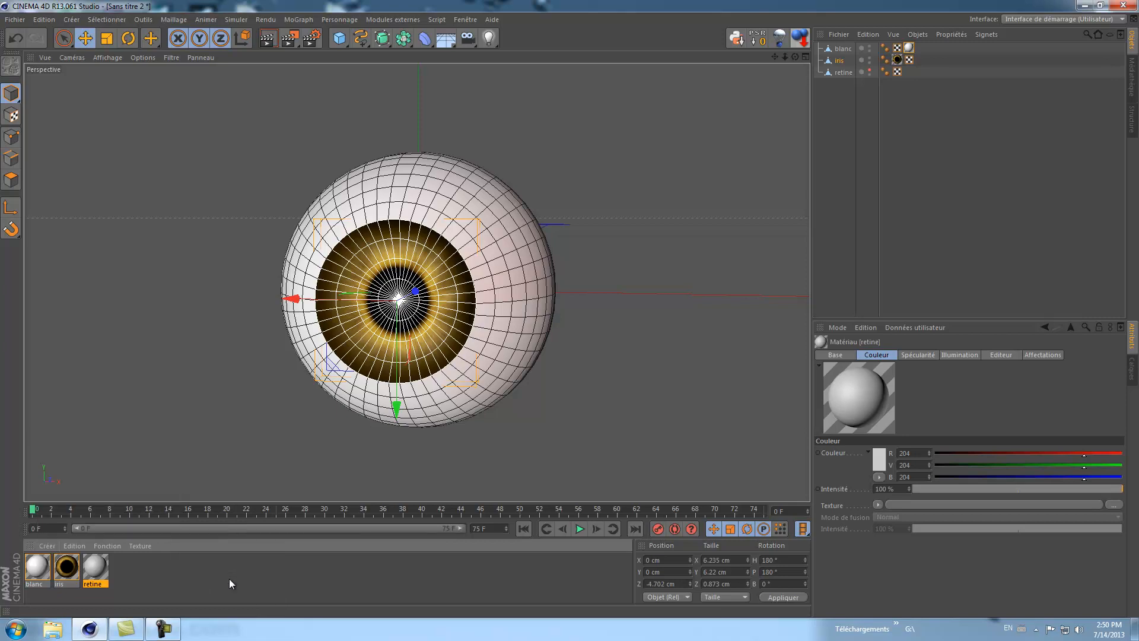
double_click(67, 567)
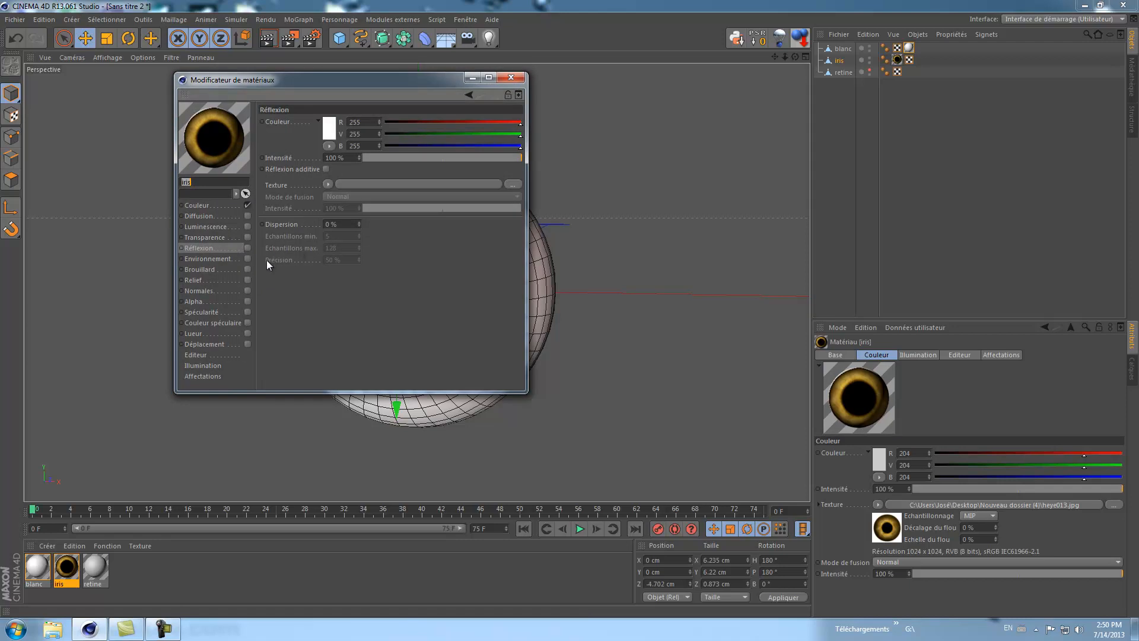
click(511, 78)
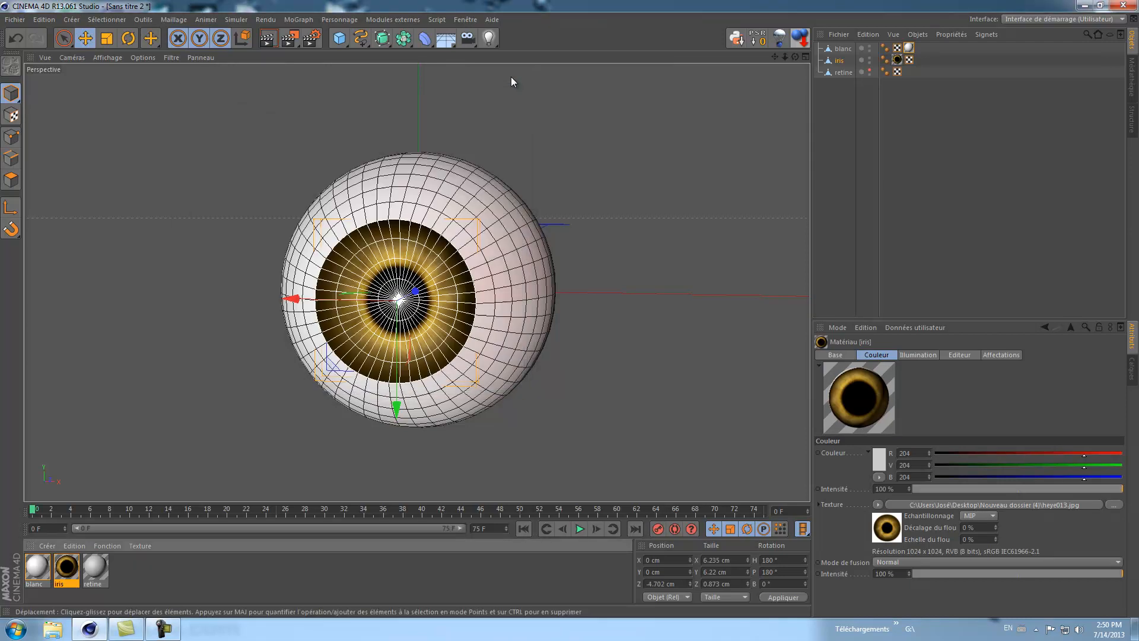
- Make the hidden retine object visible in the viewport and apply the retine material to it
click(869, 70)
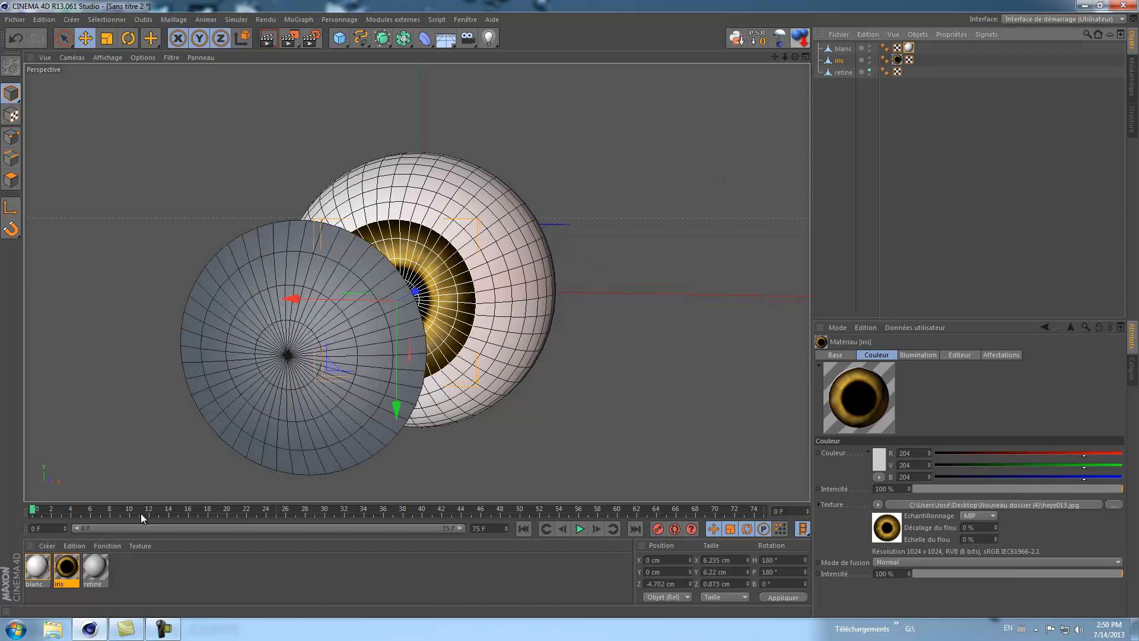
drag(95, 568, 302, 424)
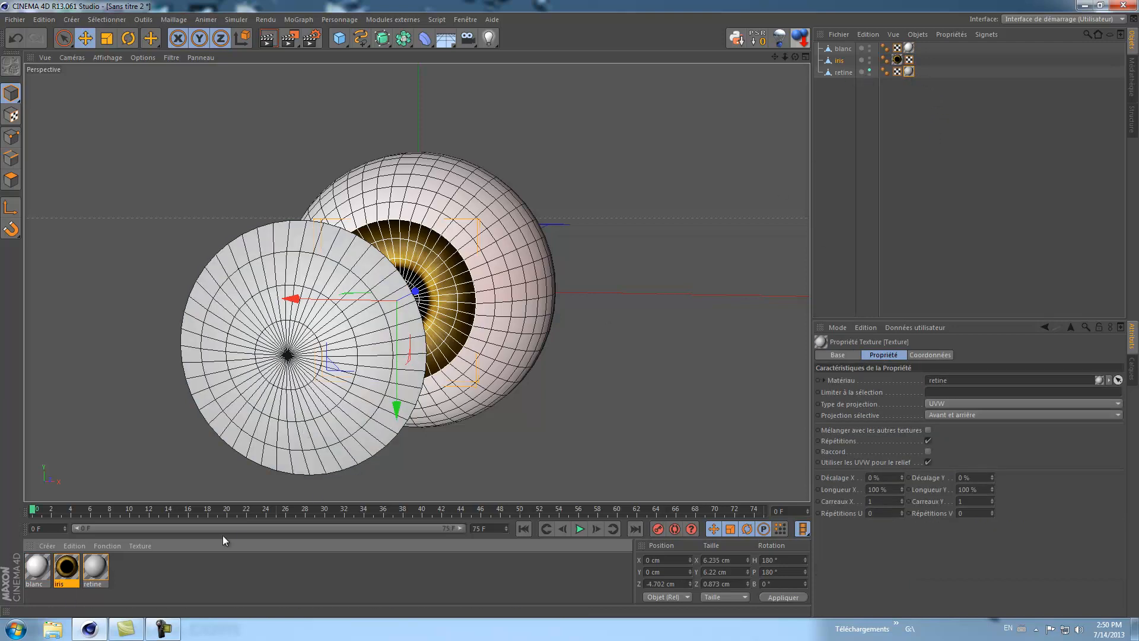
- Open the retine material for editing and enable its Transparence channel
double_click(94, 569)
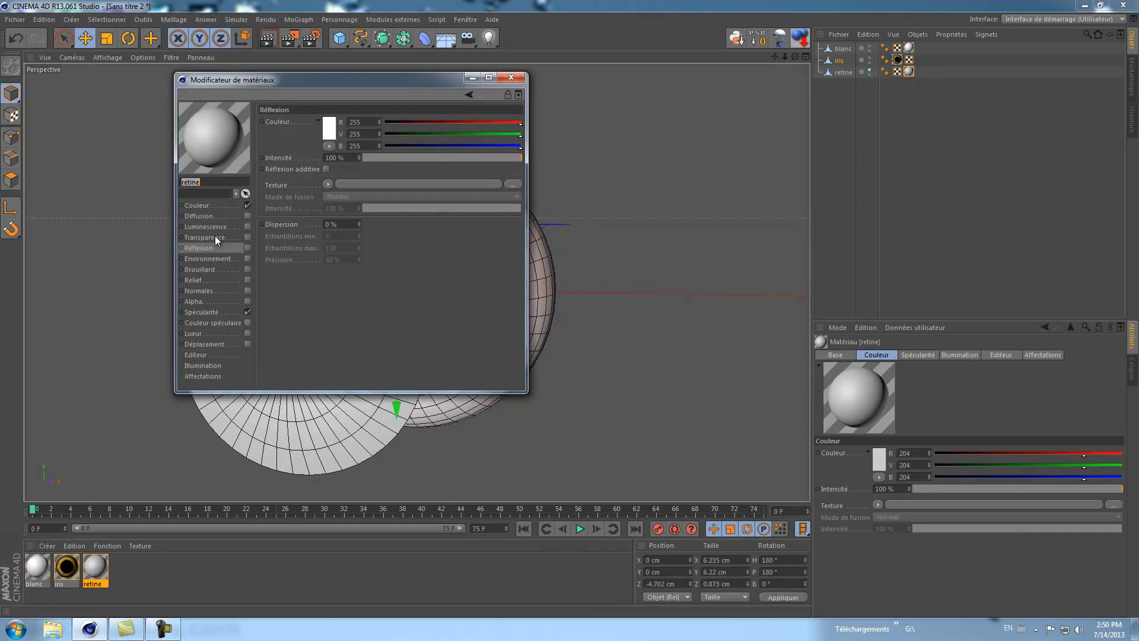
click(215, 237)
click(247, 237)
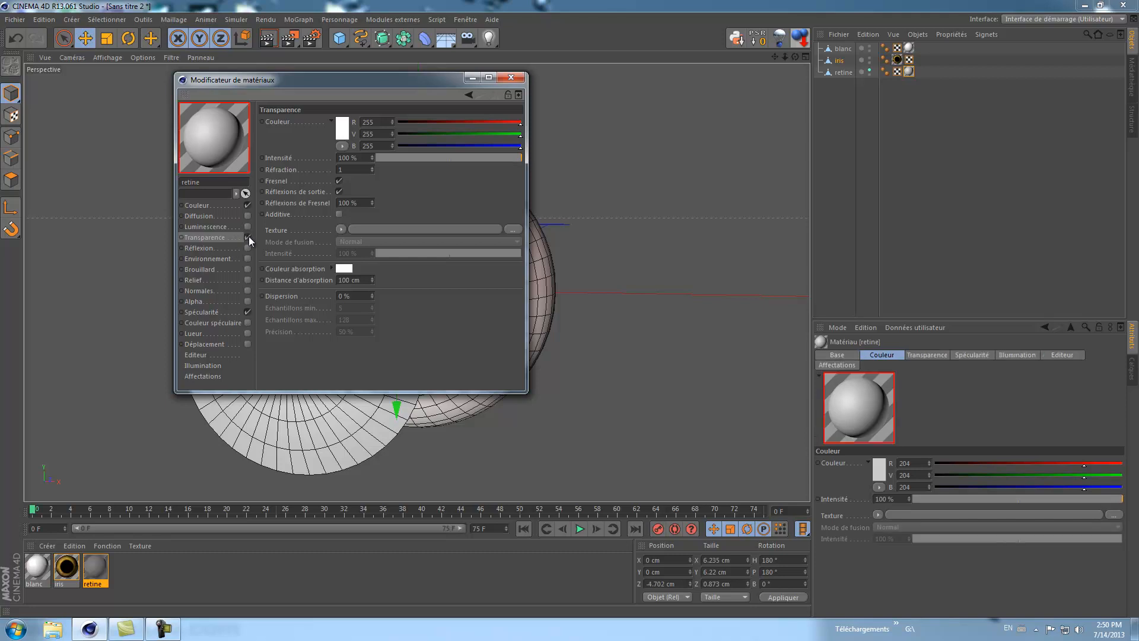
- Set the retine material's Transparence intensity to about 96 % and enable Réflexion with an intensity of about 64 %
click(520, 157)
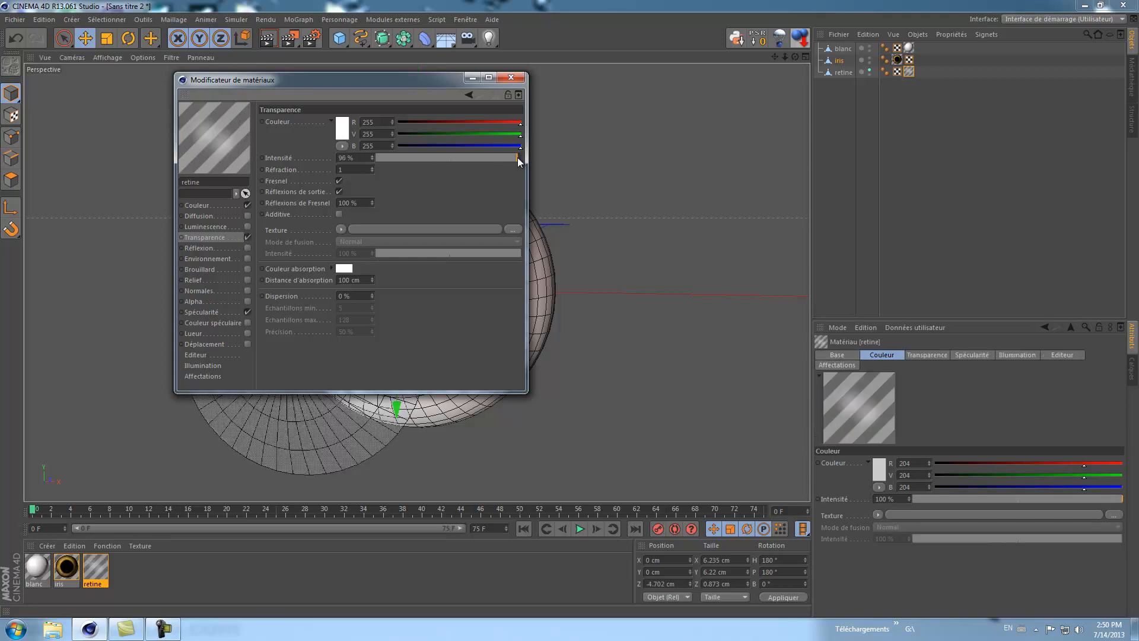
click(197, 248)
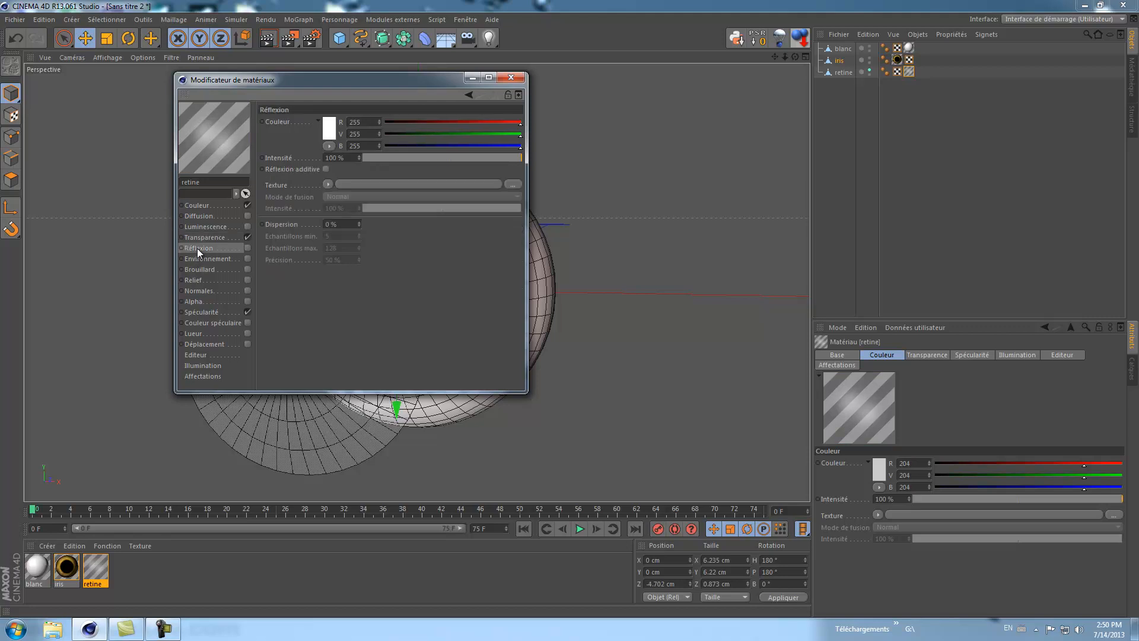
click(247, 248)
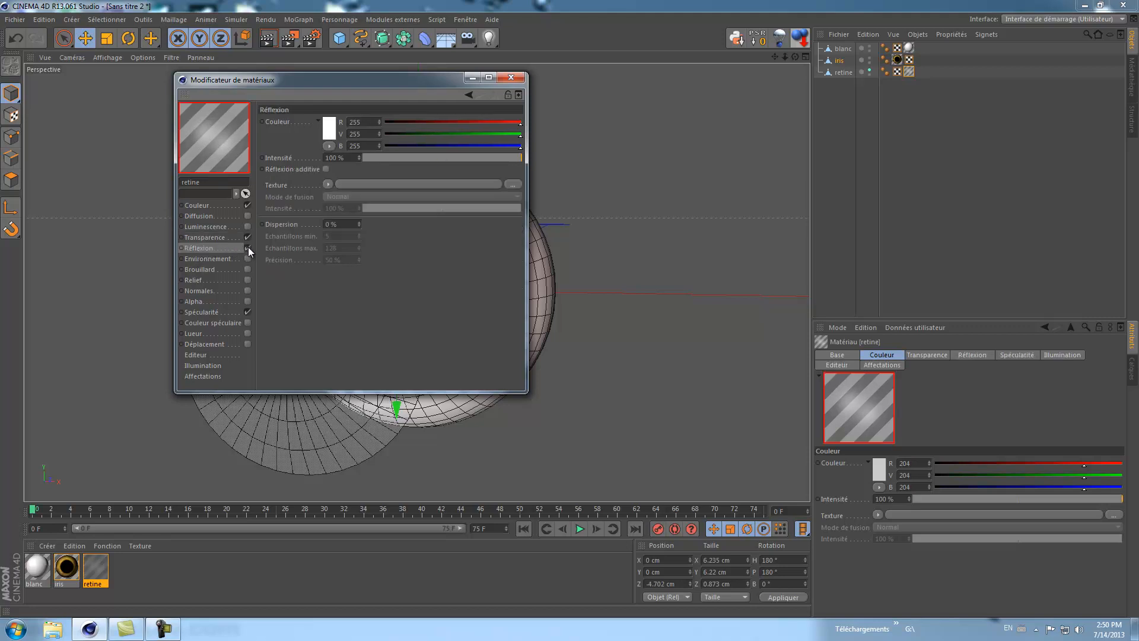
click(519, 157)
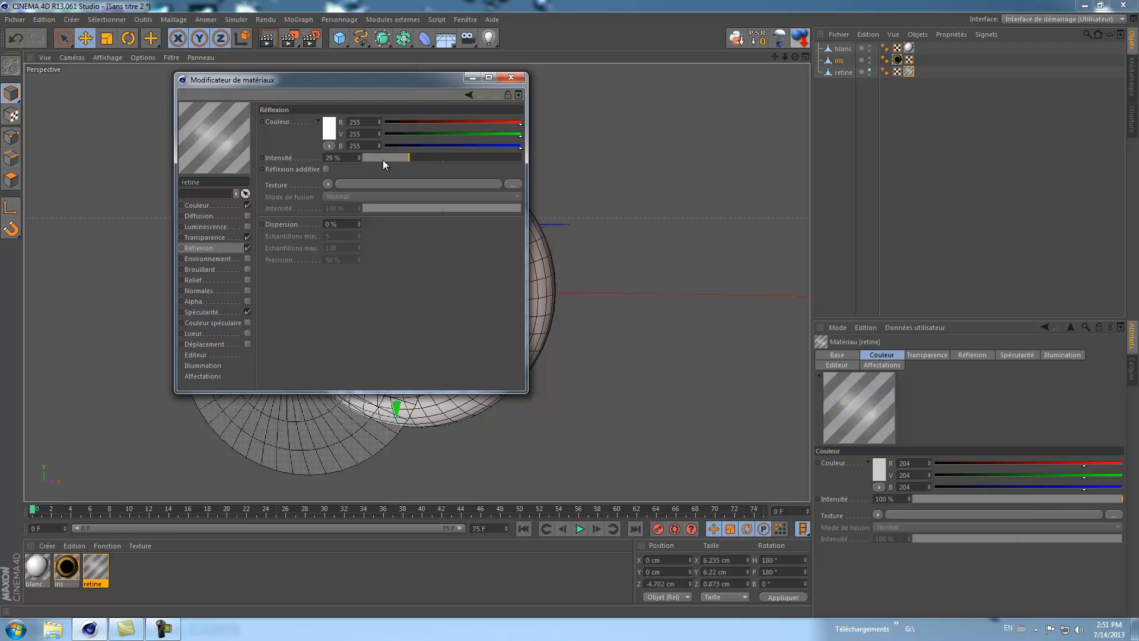
drag(413, 154, 446, 159)
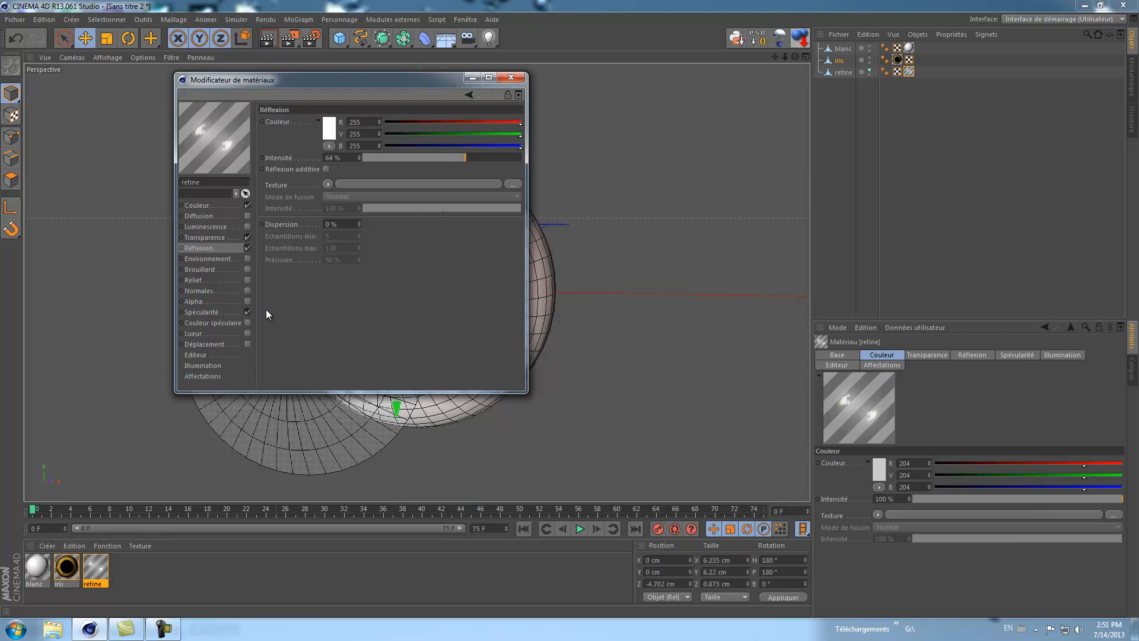
- Disable Spécularité on the retine material, adjust its Transparence intensity to 97 %, and close the material editor
click(248, 312)
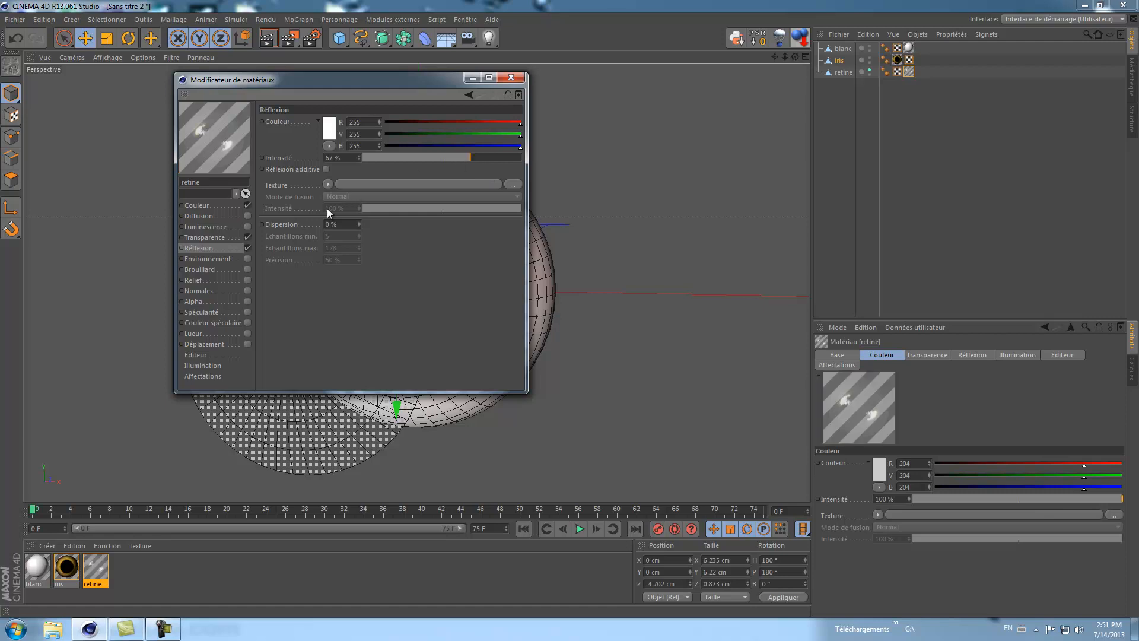
click(207, 237)
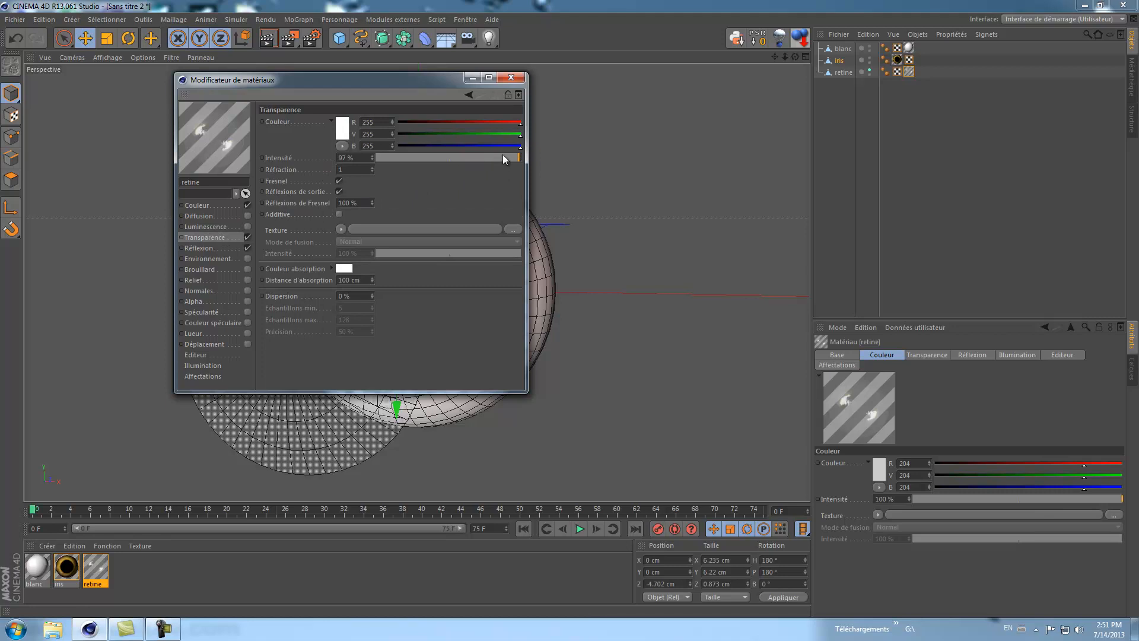
drag(495, 158, 488, 158)
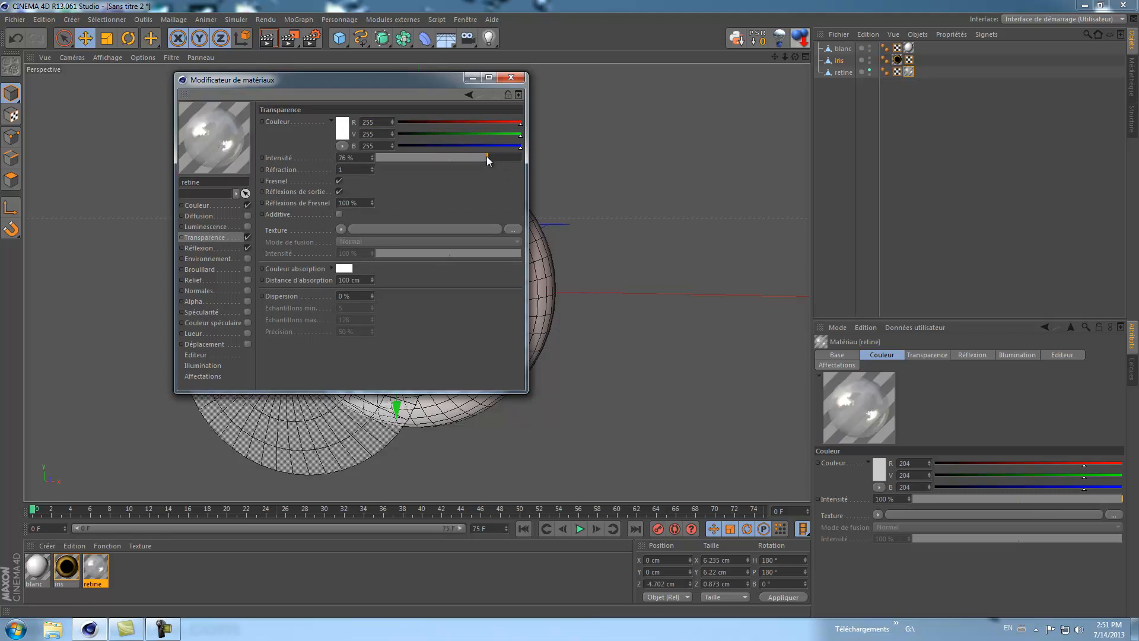
drag(507, 159, 516, 161)
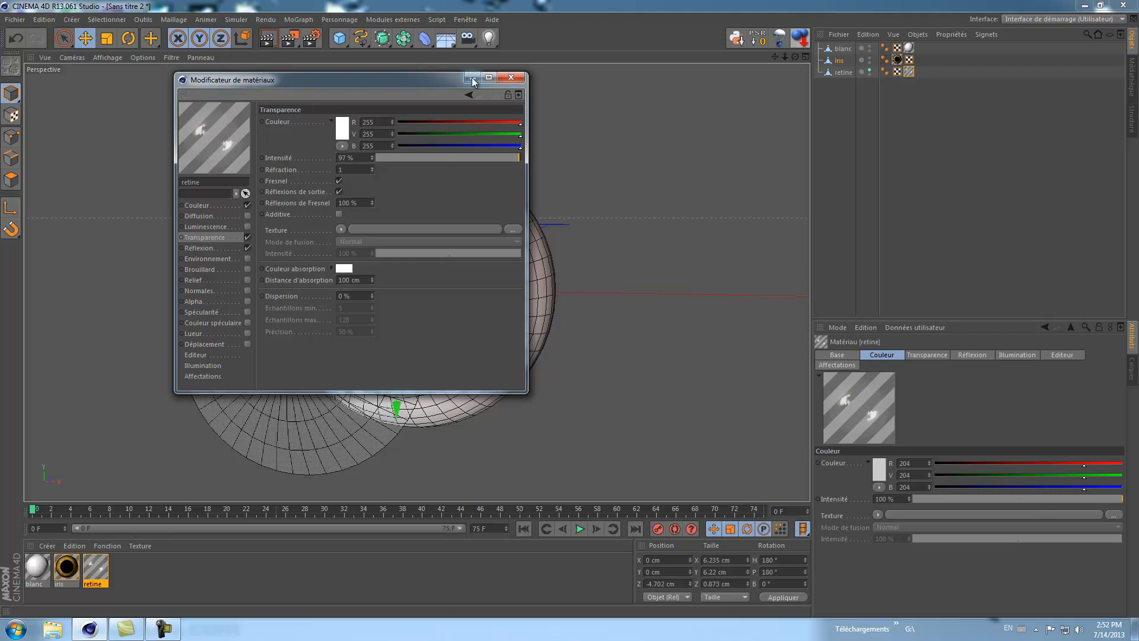
click(511, 79)
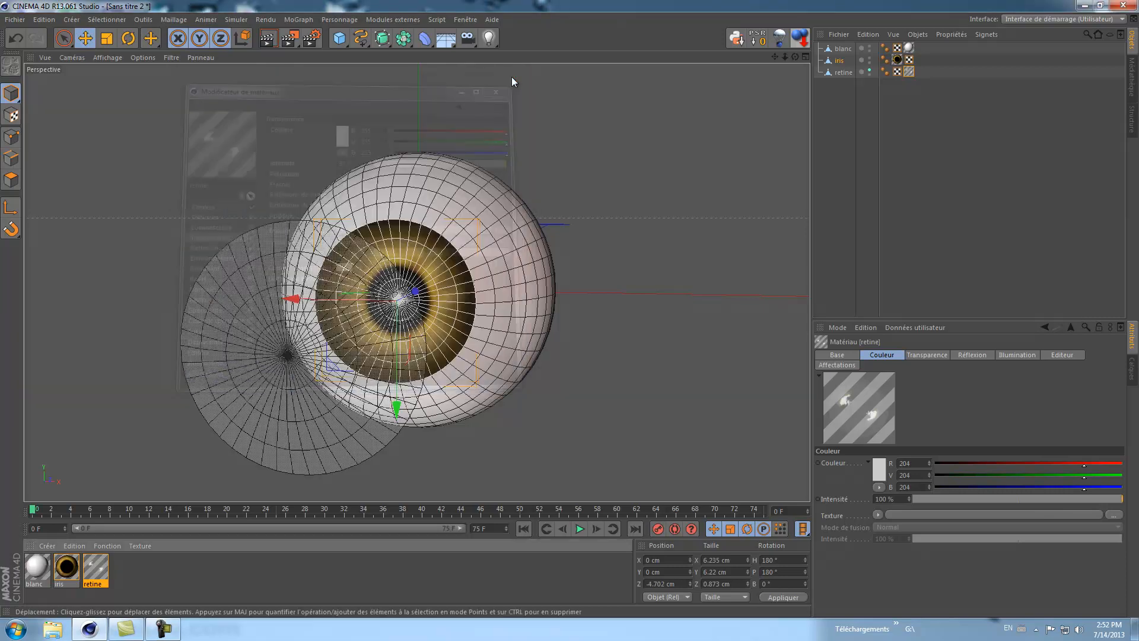
- Move the retine object along Z onto the front of the iris, at about -5.55 cm, and render the view
click(843, 72)
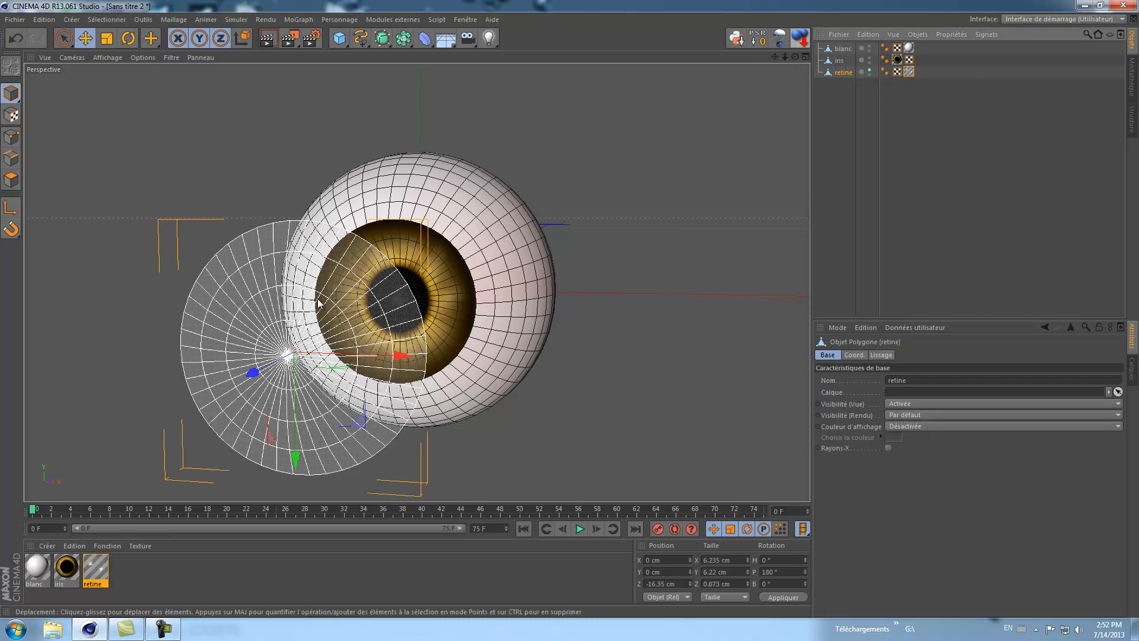
drag(795, 57, 569, 309)
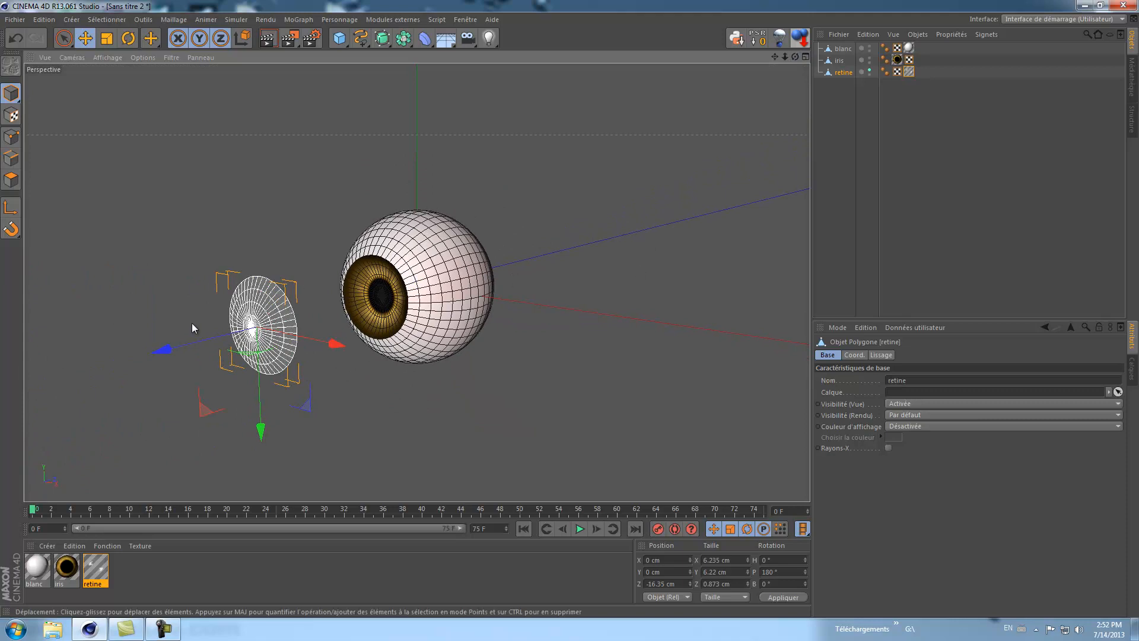
drag(172, 353, 294, 331)
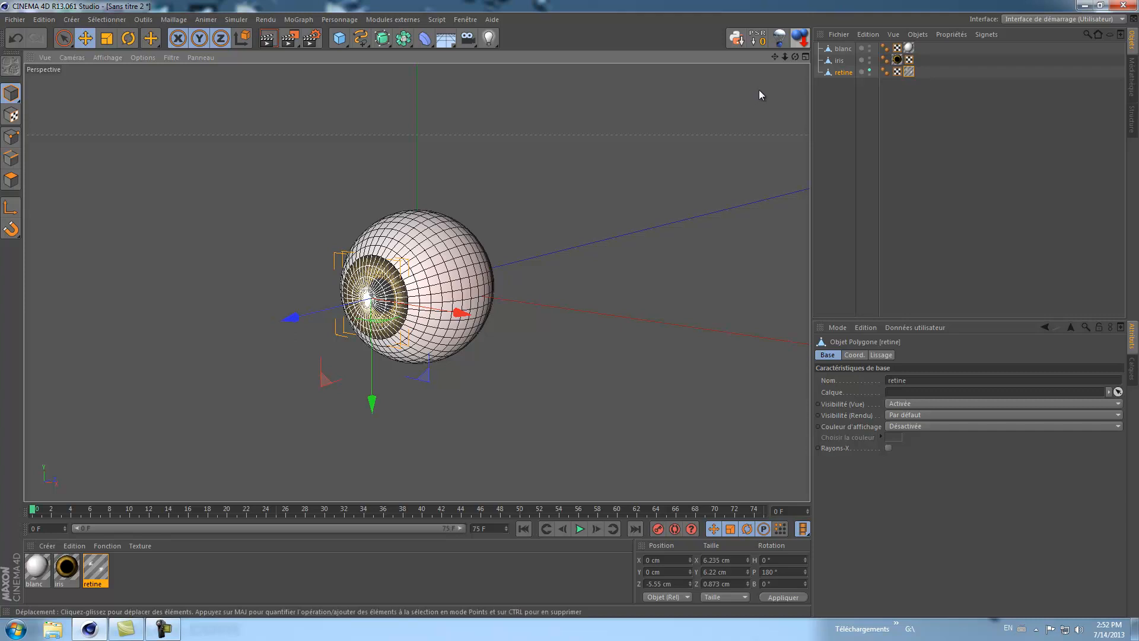
drag(795, 57, 568, 310)
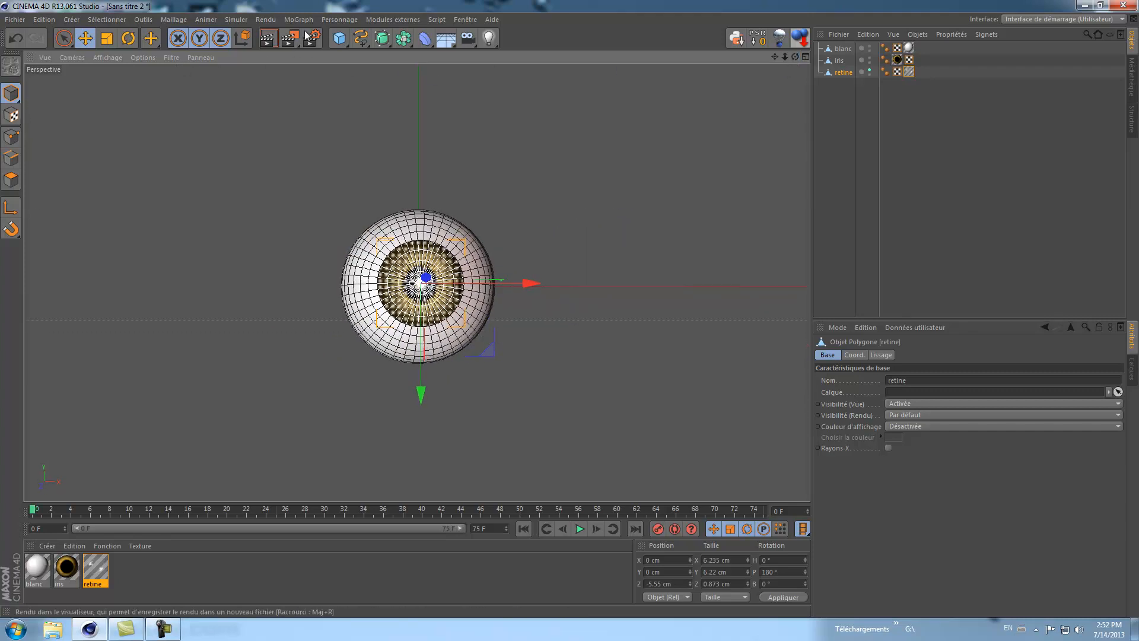
click(266, 39)
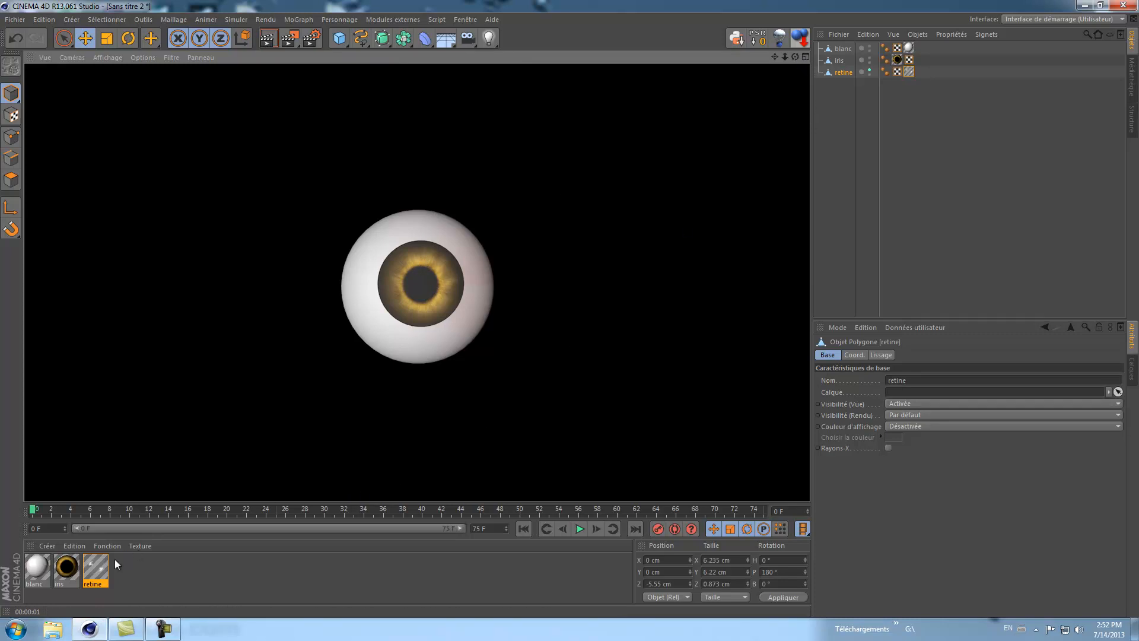
- Disable the Couleur channel of the retine material, close its editor, and render the view again
double_click(97, 568)
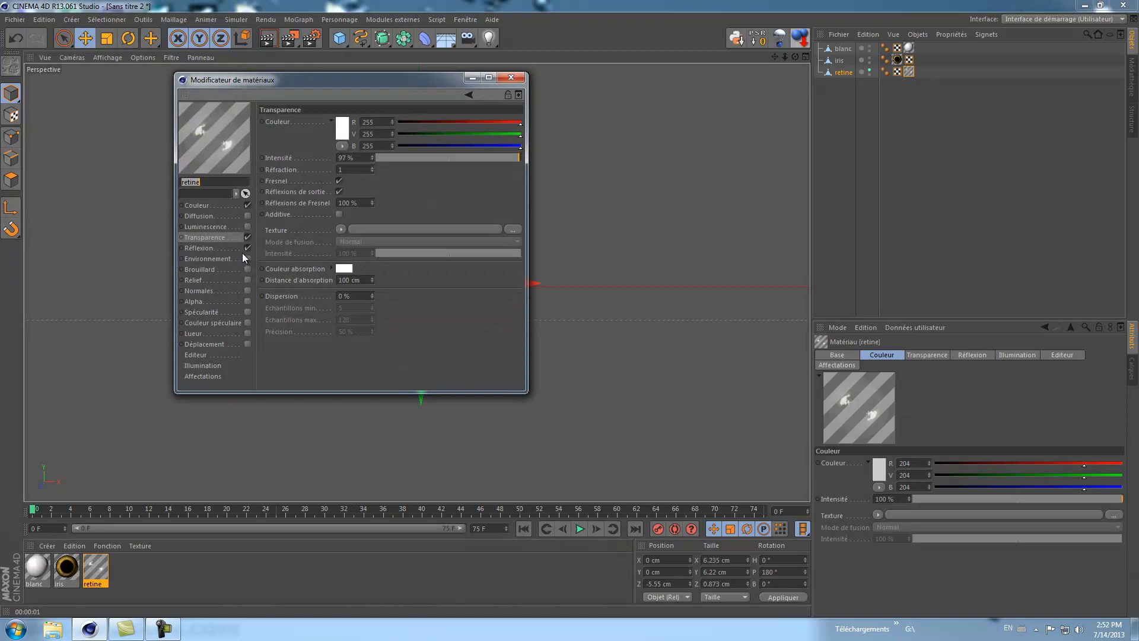
click(247, 205)
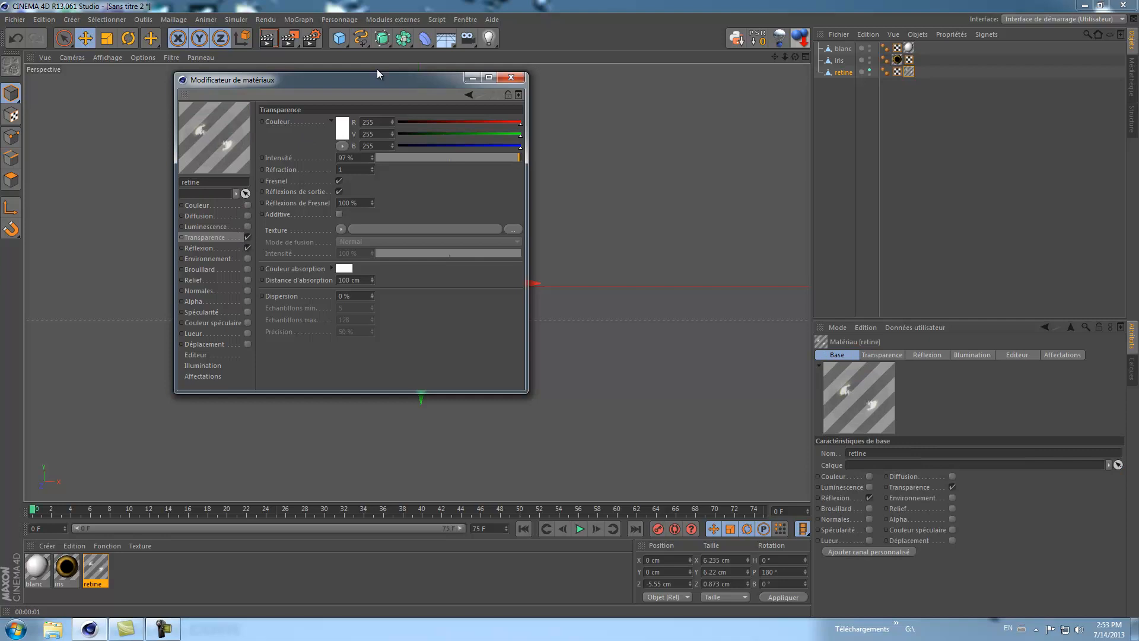
click(509, 79)
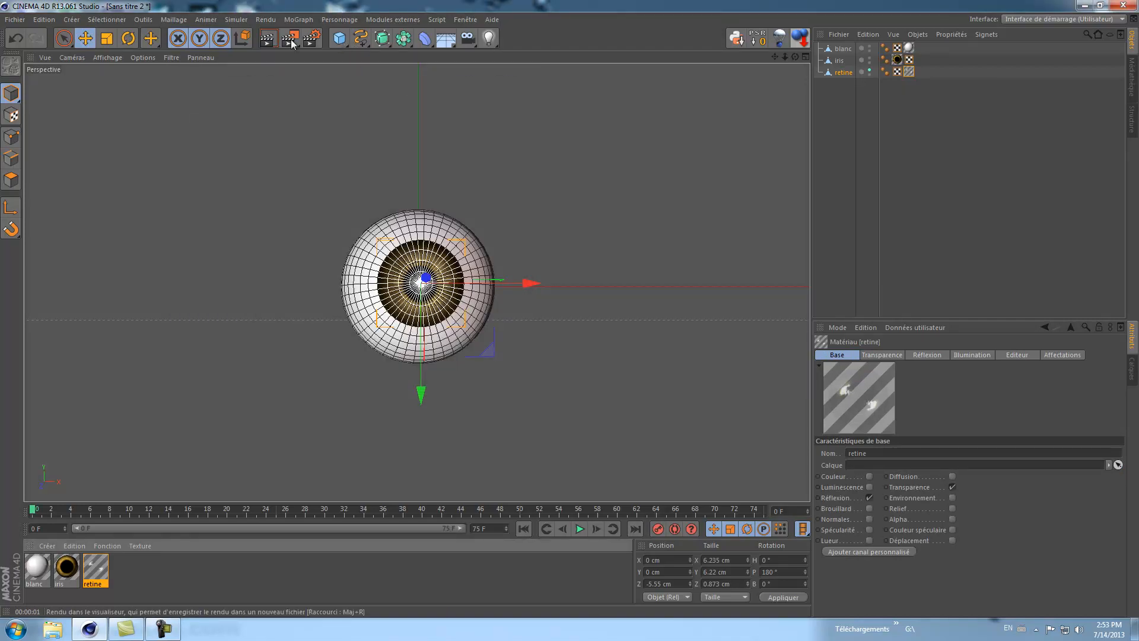
click(273, 43)
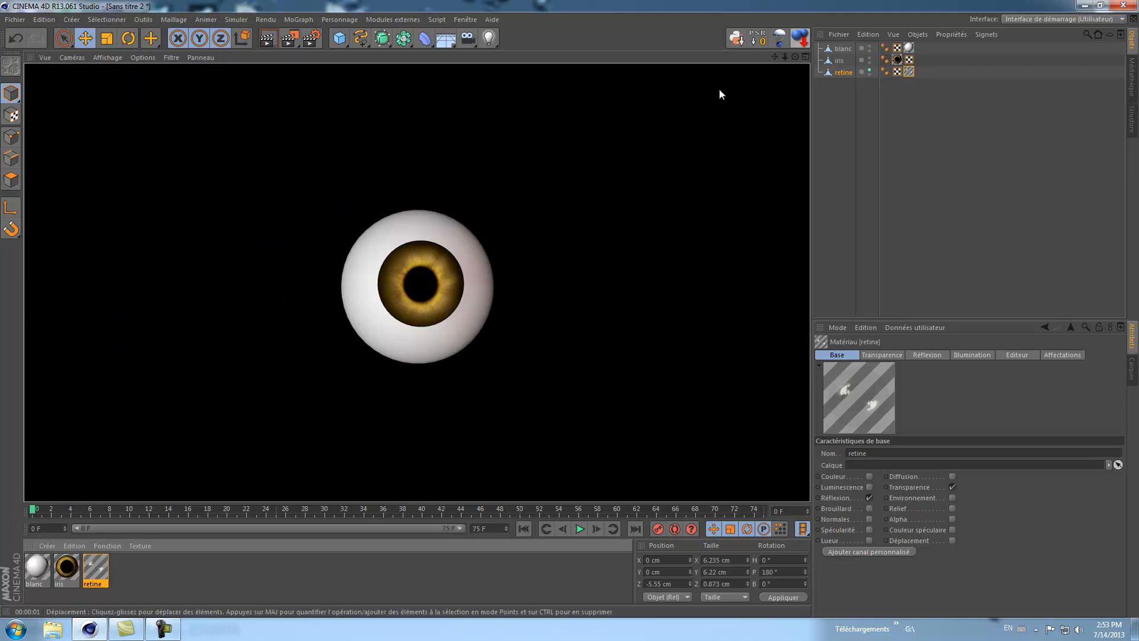
- Nudge the retine object slightly closer to the eyeball in side view, to Z -5.524 cm
drag(795, 56, 571, 308)
drag(785, 56, 570, 305)
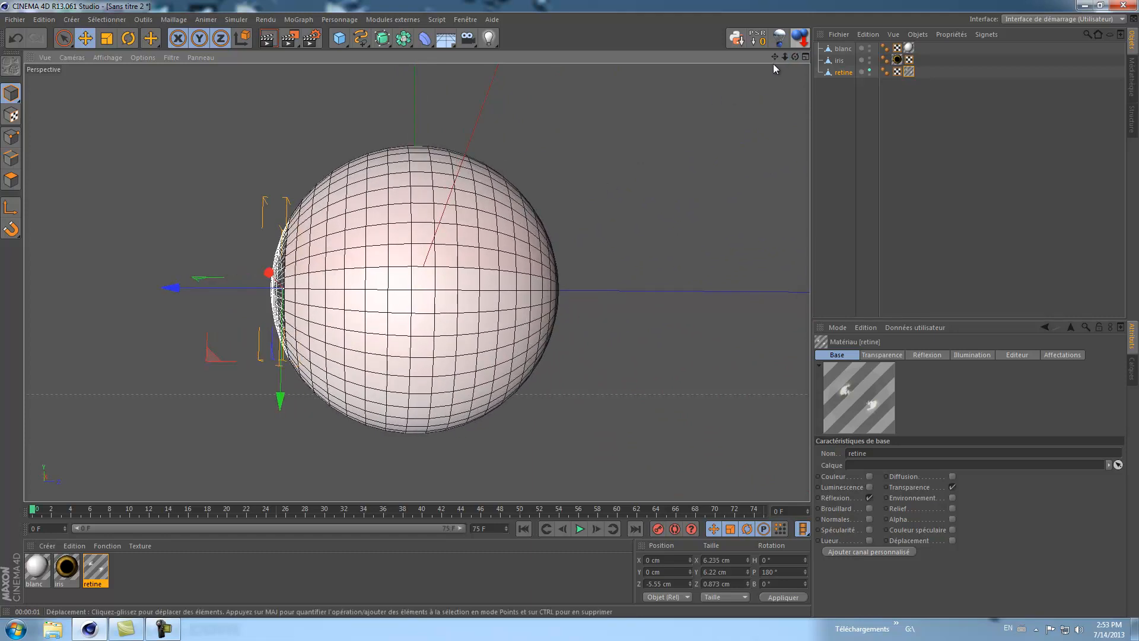
drag(775, 57, 586, 313)
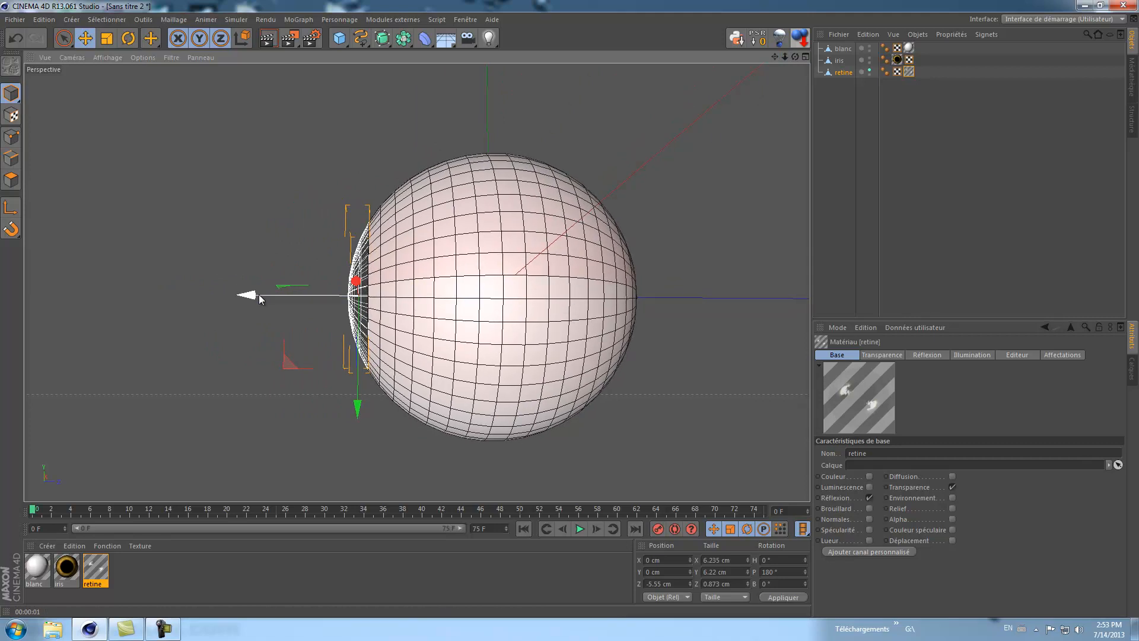
drag(249, 298, 251, 298)
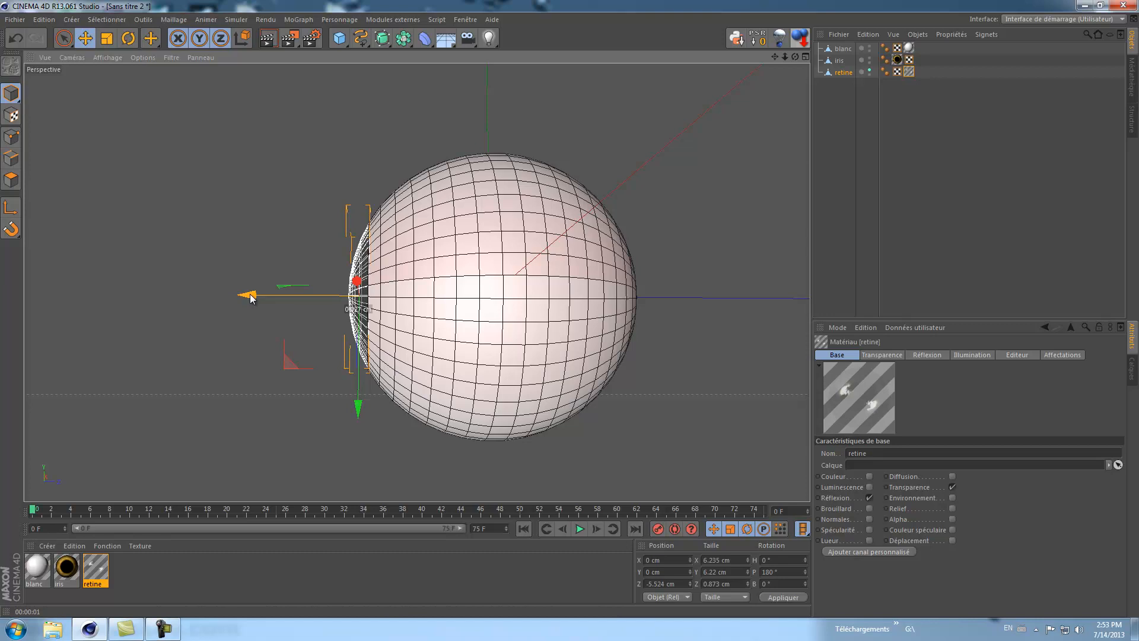
drag(794, 57, 571, 309)
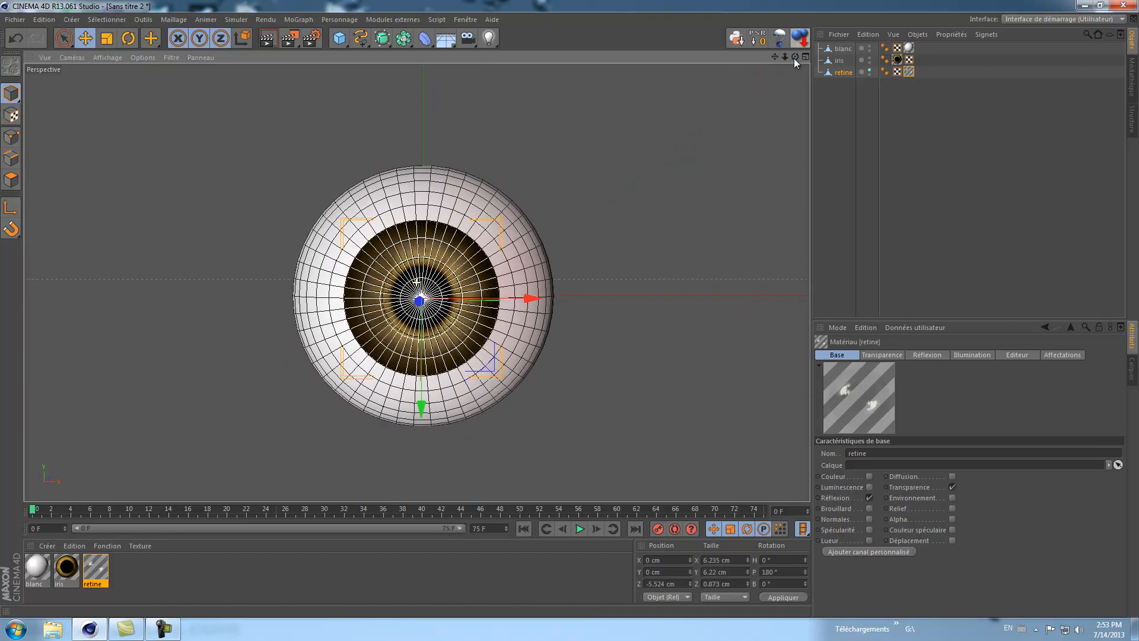
- Deselect all objects and display the viewport with plain Gouraud shading, without lines
click(825, 152)
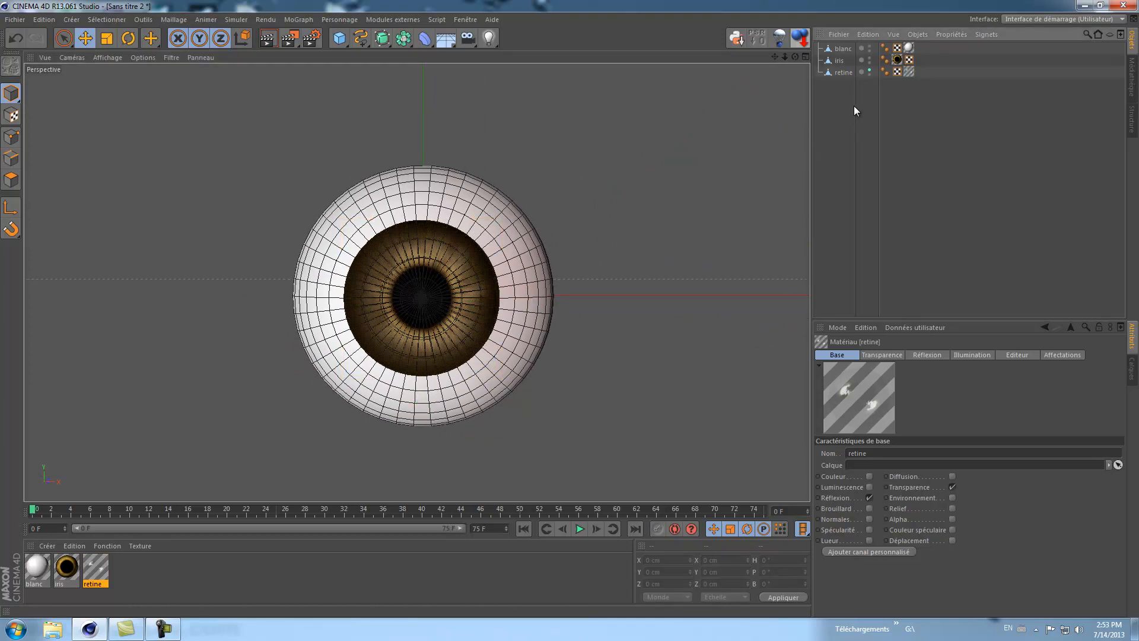
click(73, 56)
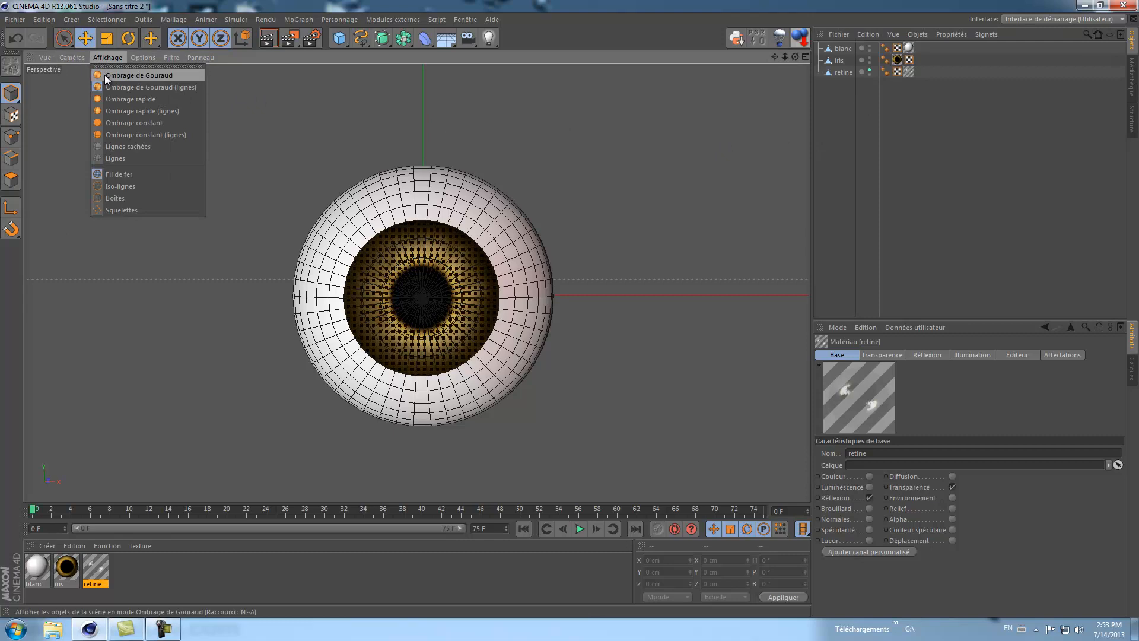
click(105, 76)
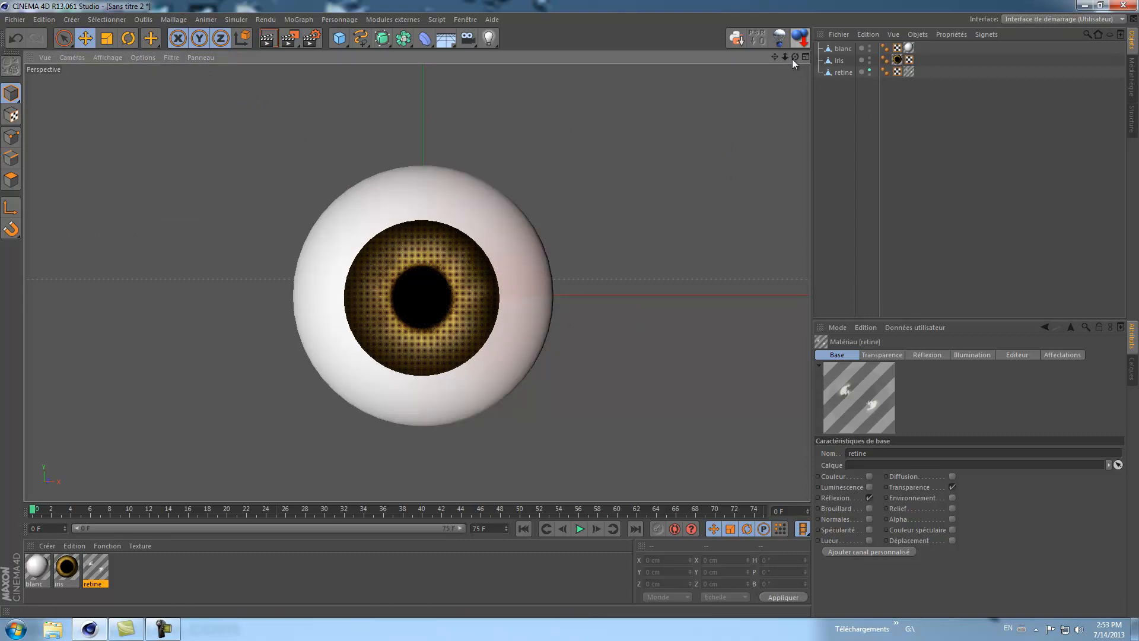
mouse_move(785, 56)
mouse_down()
mouse_move(570, 309)
mouse_move(791, 56)
mouse_up()
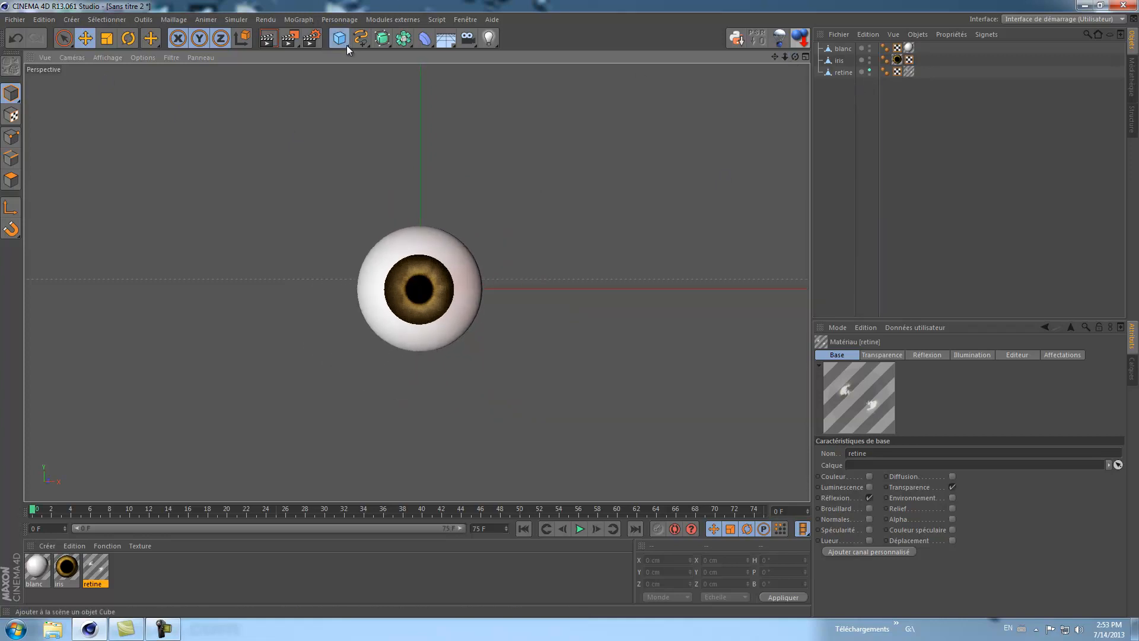
- Add a null object to the scene and rename it oeil
drag(347, 45, 376, 55)
click(384, 54)
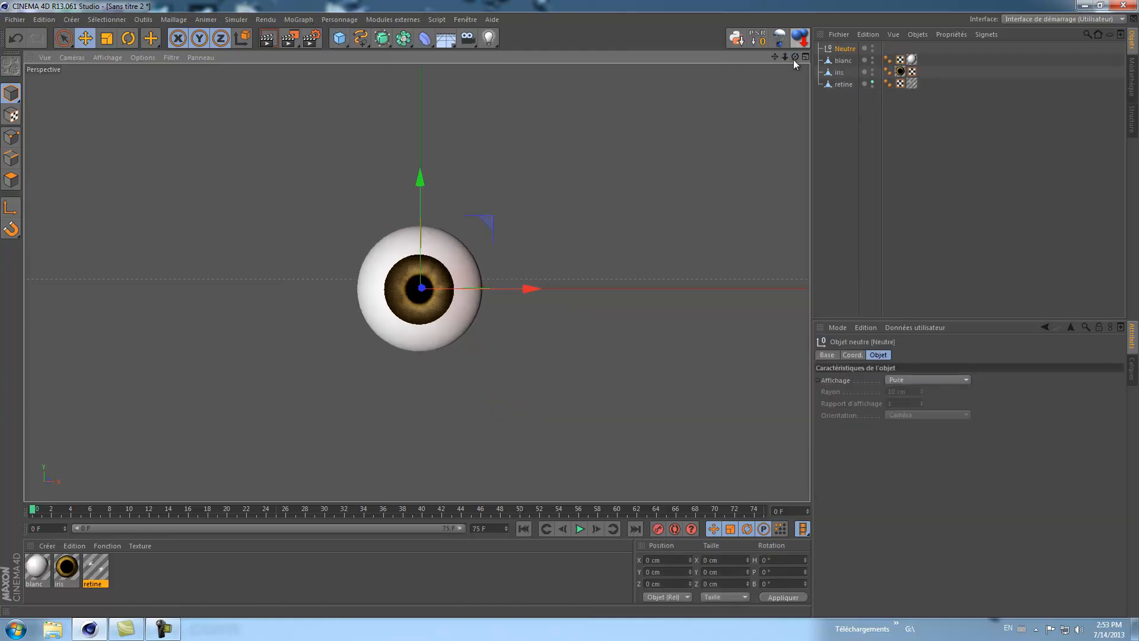
double_click(845, 48)
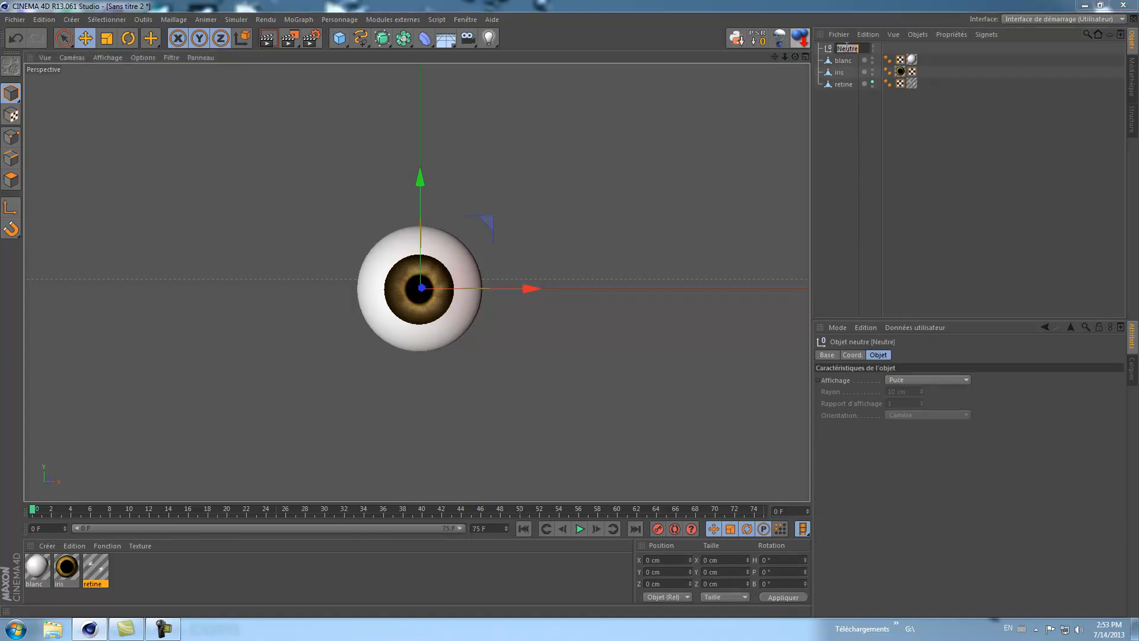
key(BackSpace)
text(oeil)
key(Return)
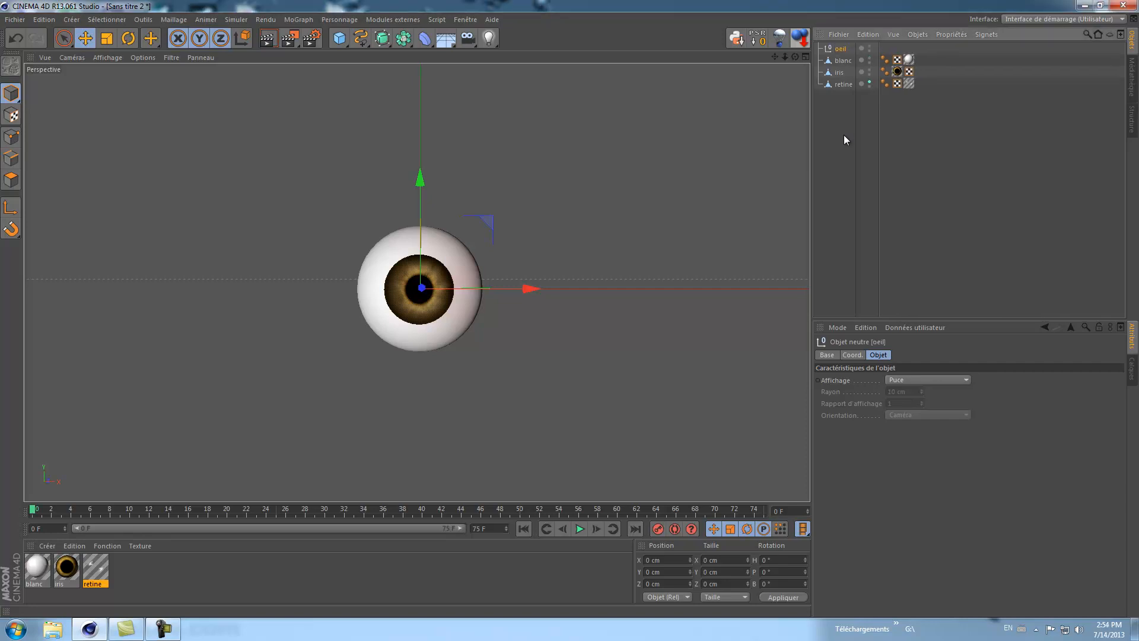
- Make blanc, iris and retine children of the oeil null and shift the whole eye along X to about -0.457 cm
drag(851, 104, 833, 55)
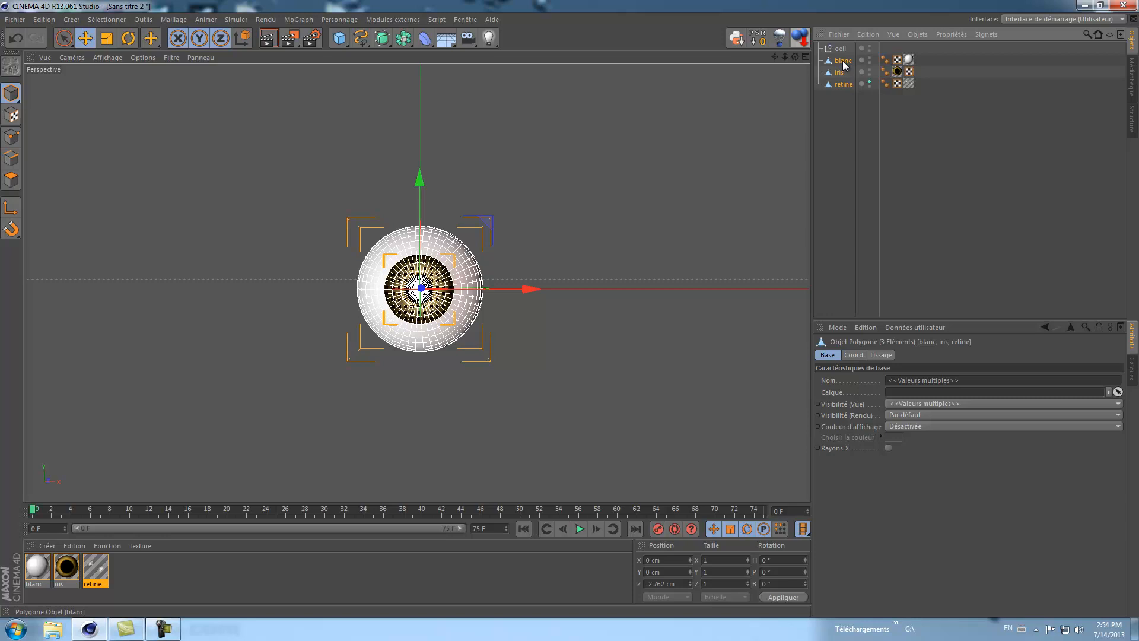
drag(844, 64, 843, 49)
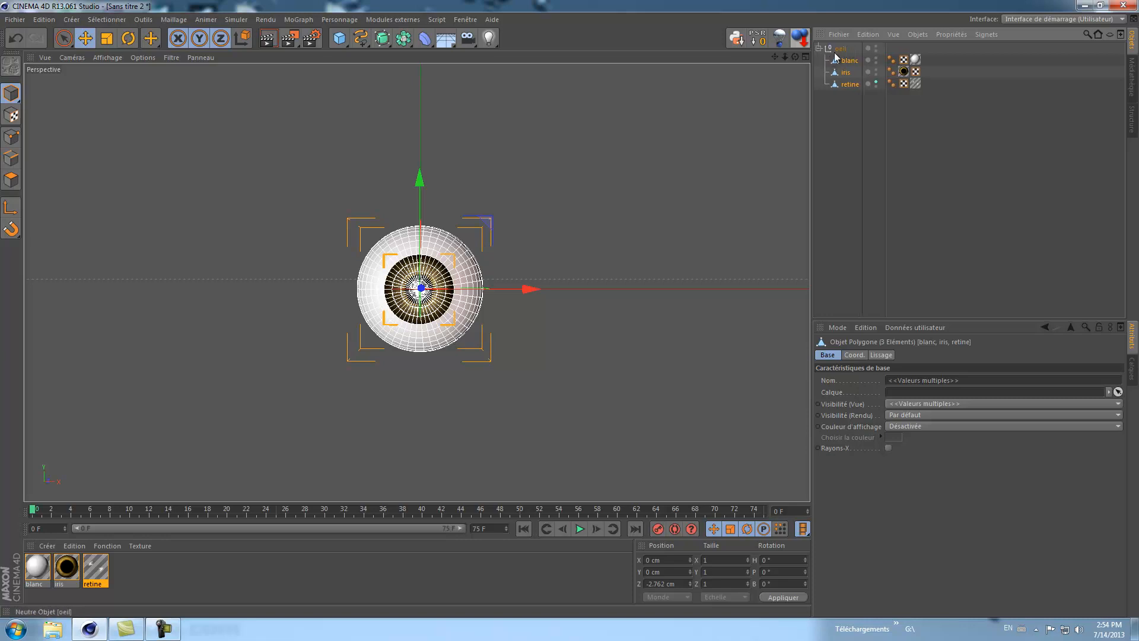
click(839, 47)
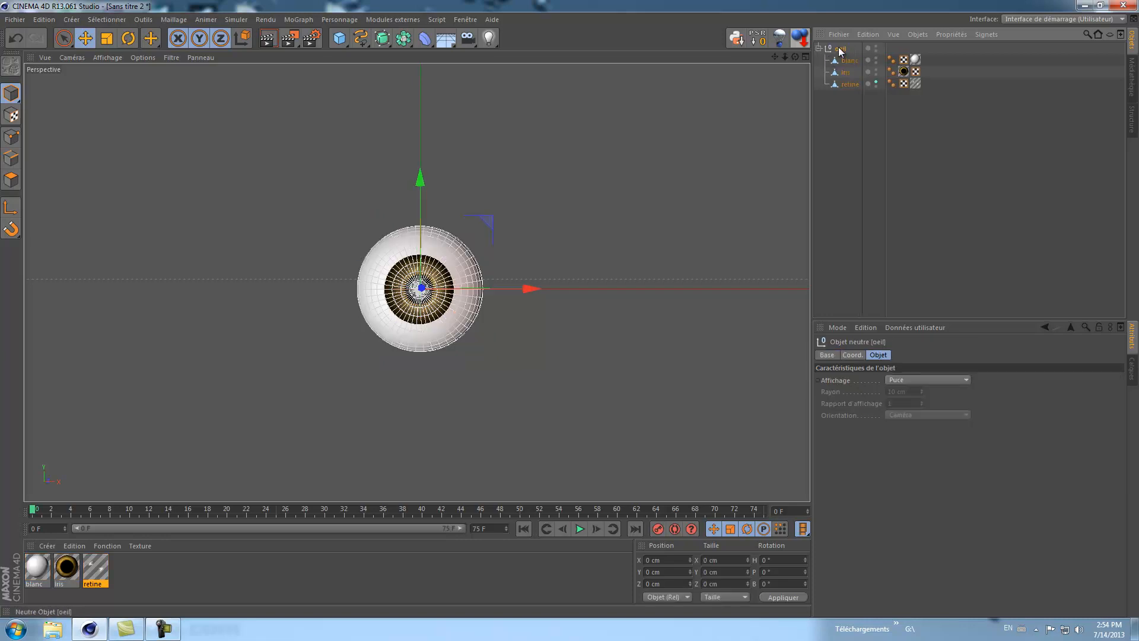
mouse_move(527, 292)
mouse_down()
mouse_move(540, 290)
mouse_move(524, 291)
mouse_up()
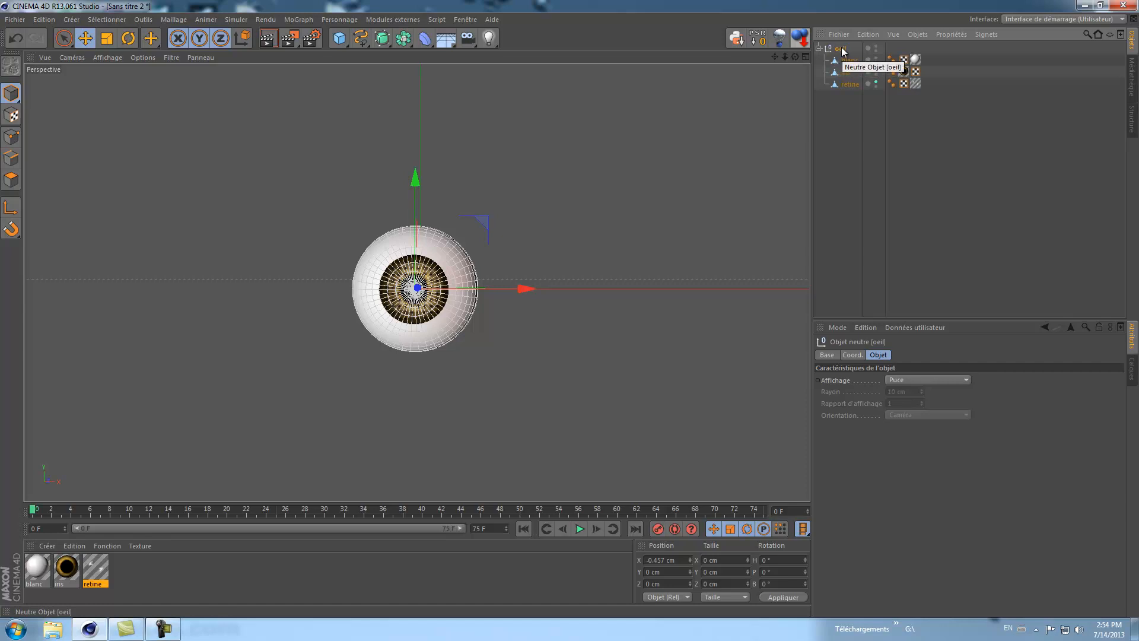
- Duplicate the oeil group with its children and move the copy along X to about 17.492 cm
drag(841, 48, 843, 79)
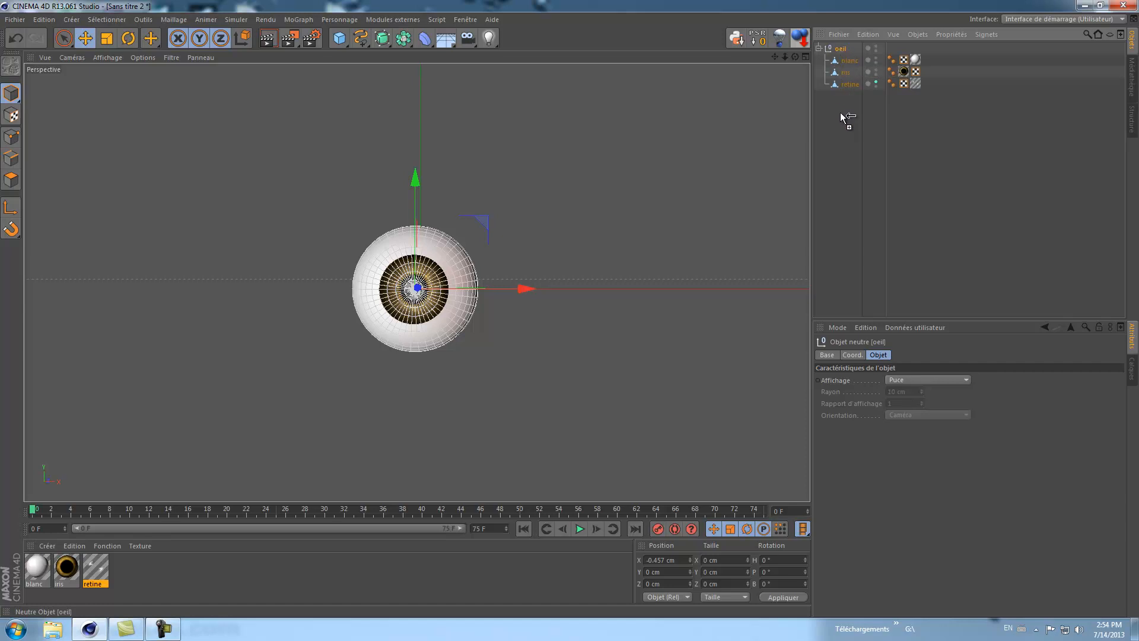
ctrl+drag(843, 116, 843, 118)
drag(523, 288, 713, 288)
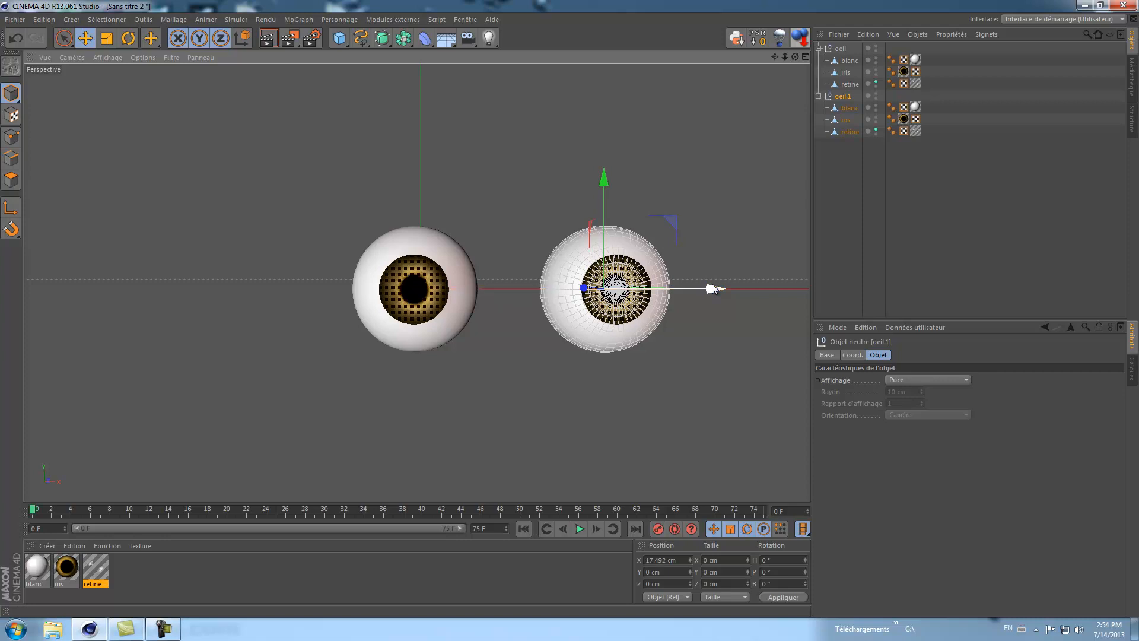
- Inspect both eyes in the four views, render the perspective view as a preview, and clear the selection
click(805, 57)
drag(785, 58, 570, 276)
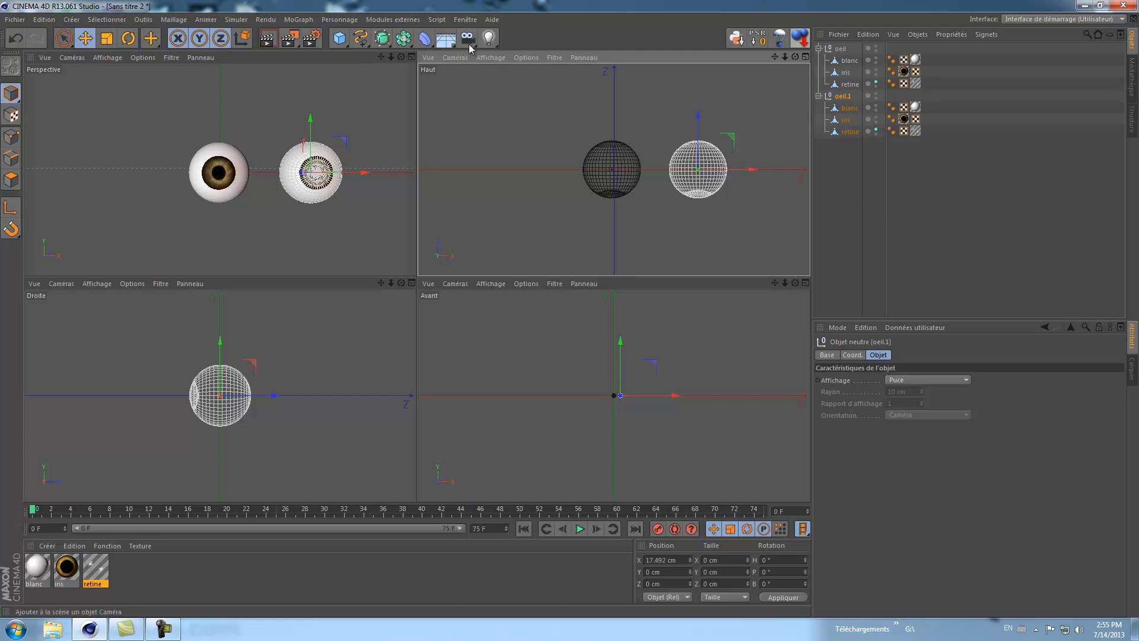
click(412, 56)
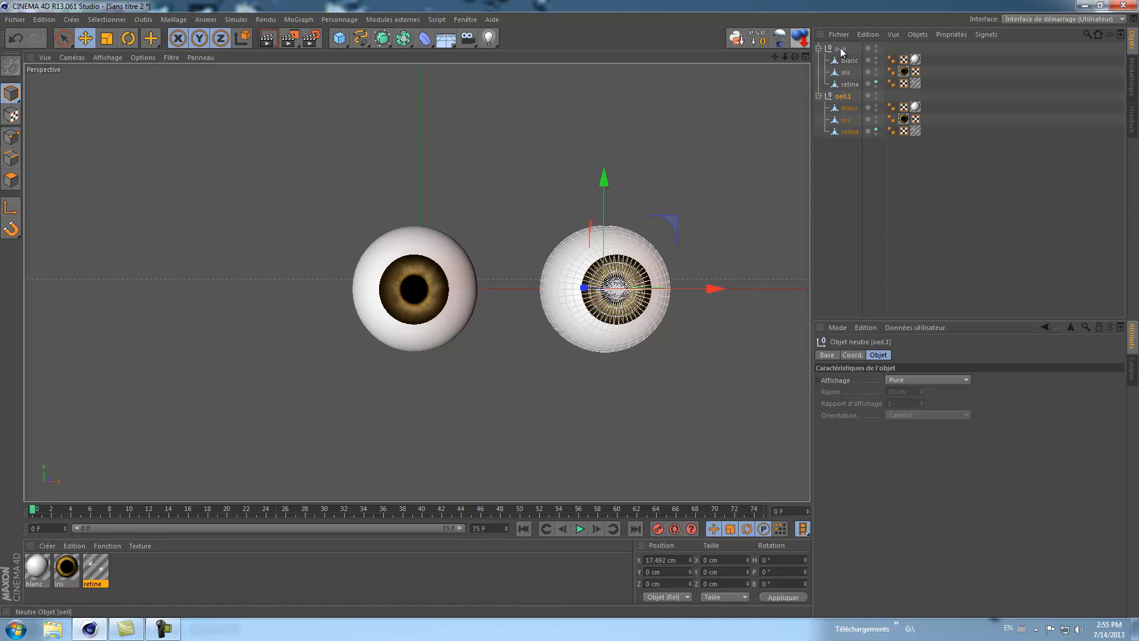
click(267, 39)
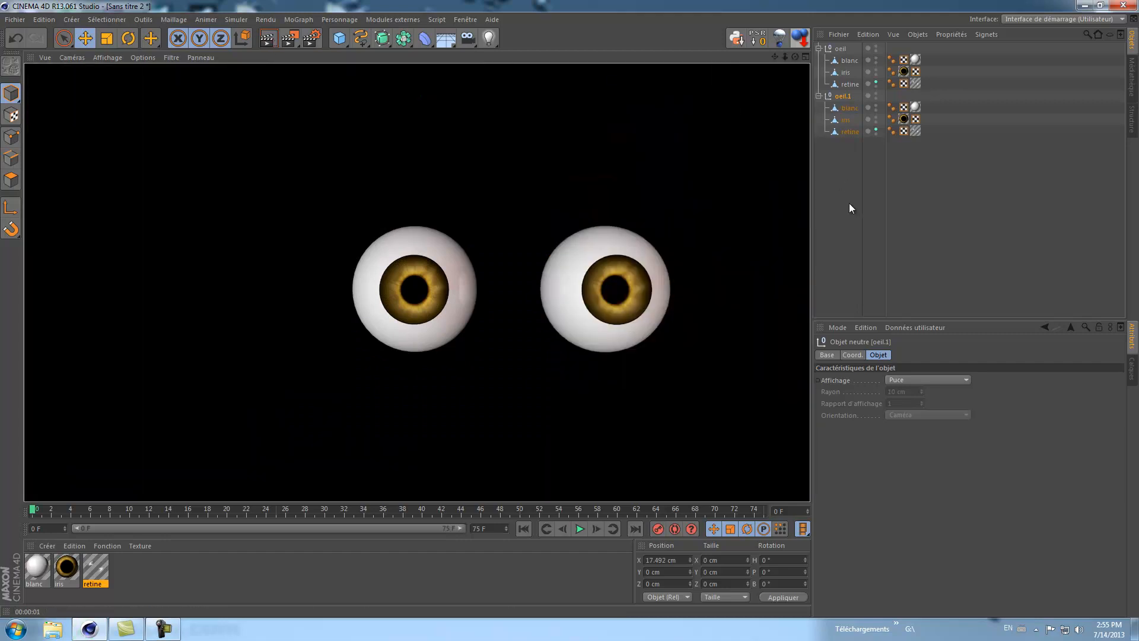
click(842, 203)
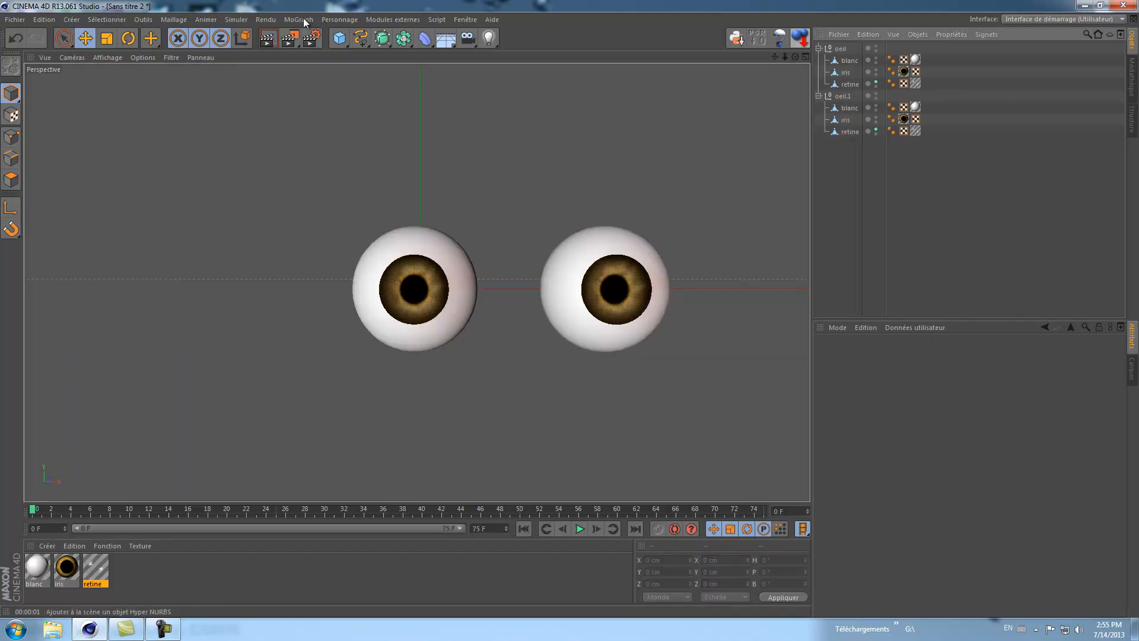
- Add a null in front of the first eye at Z about -39.294 cm and display it as a Cube
click(347, 45)
click(376, 55)
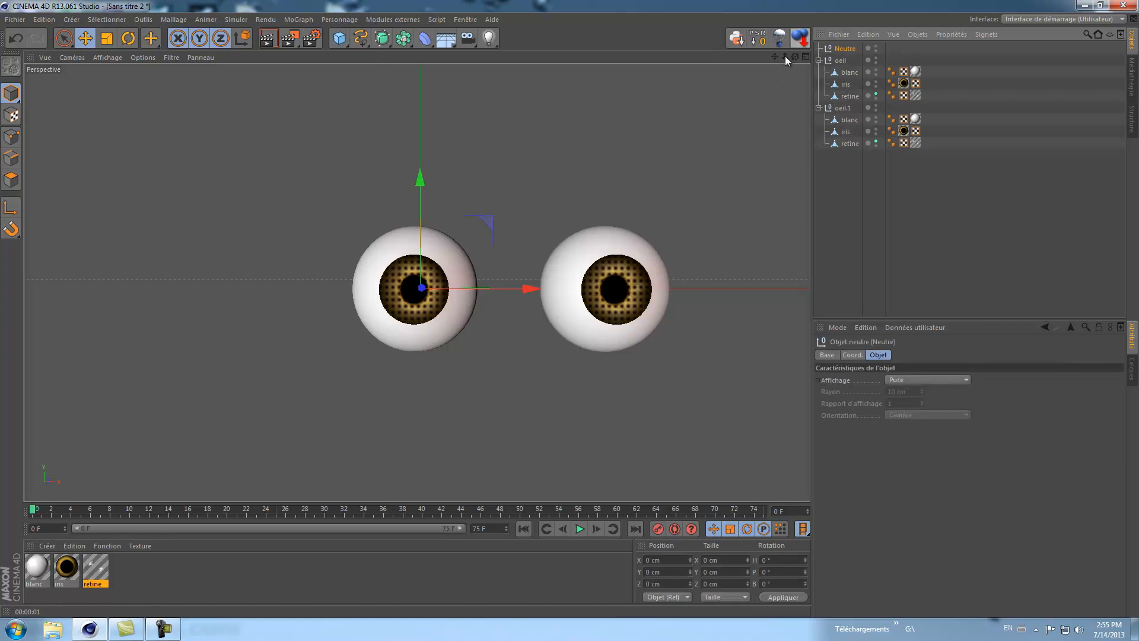
click(805, 56)
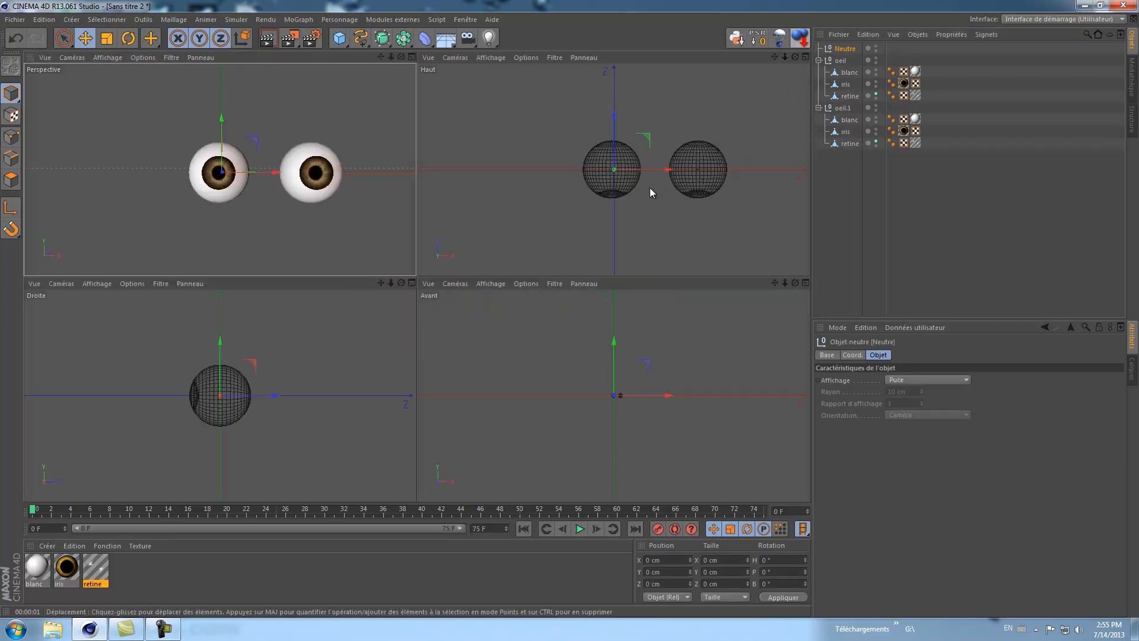
drag(785, 58, 570, 277)
drag(614, 115, 616, 196)
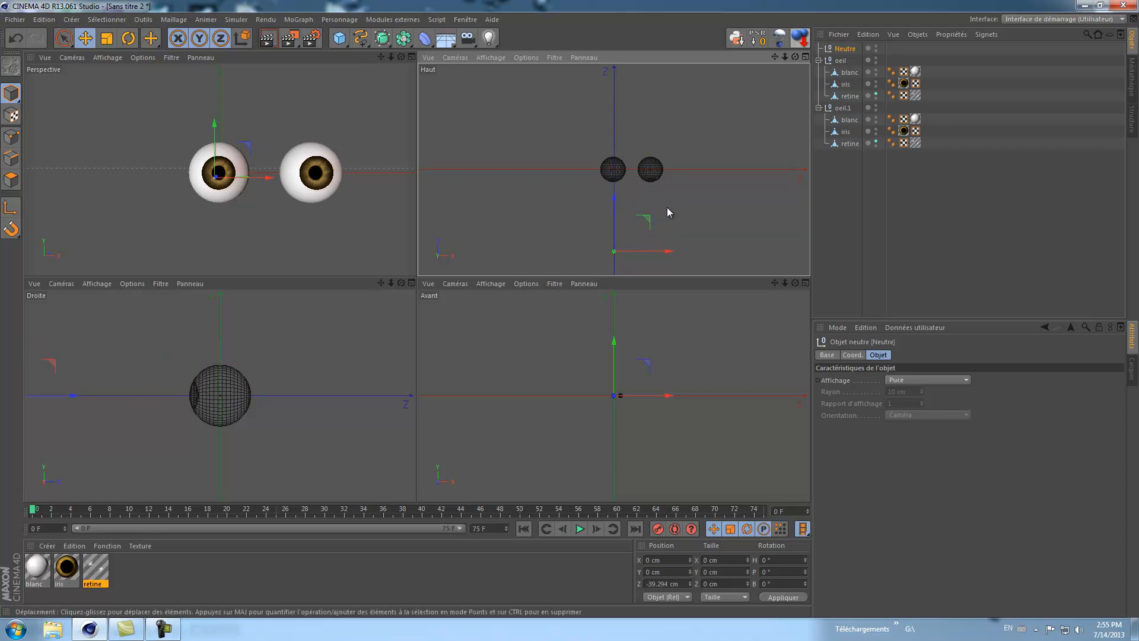
click(967, 381)
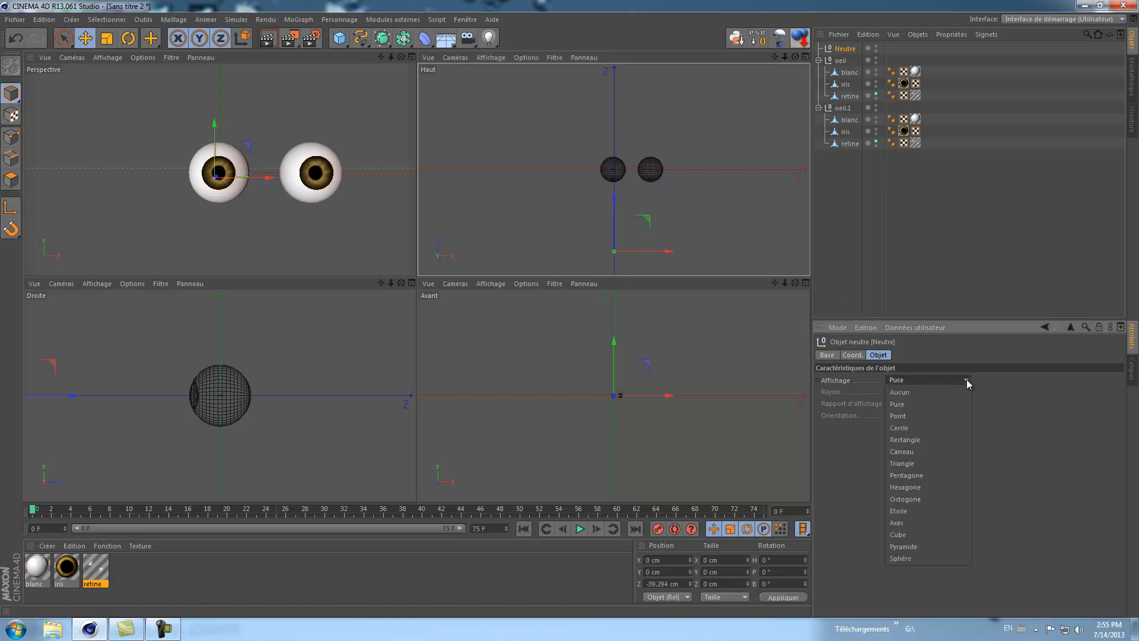
click(907, 536)
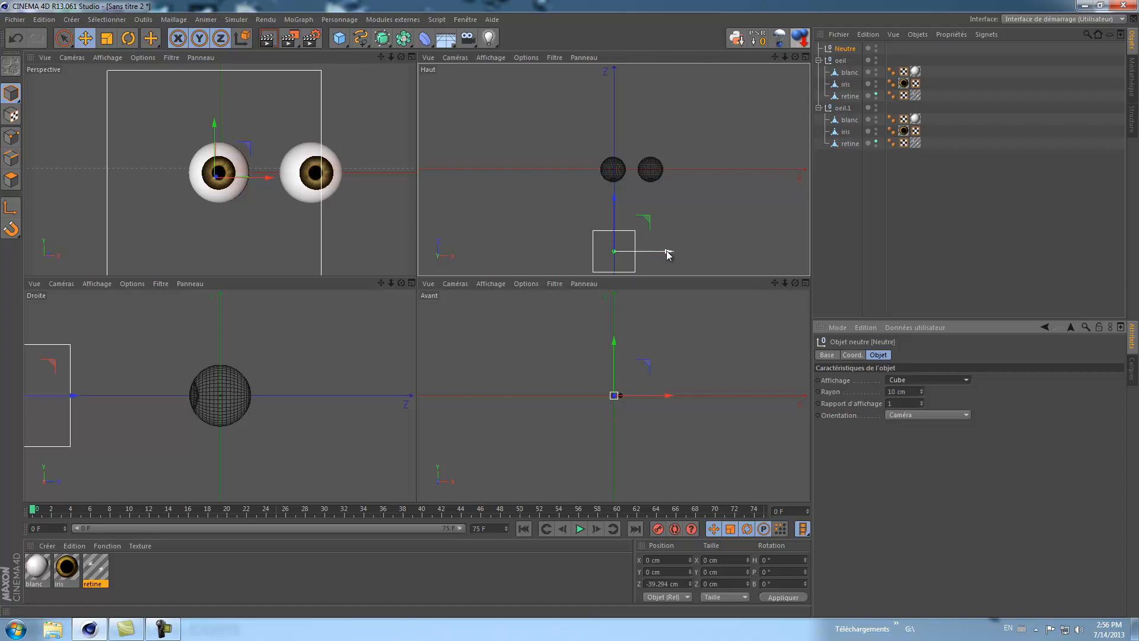
- Duplicate the cube-shaped null along X to about 20.216 cm and set the radius of both nulls to 5 cm
ctrl+drag(668, 254, 711, 254)
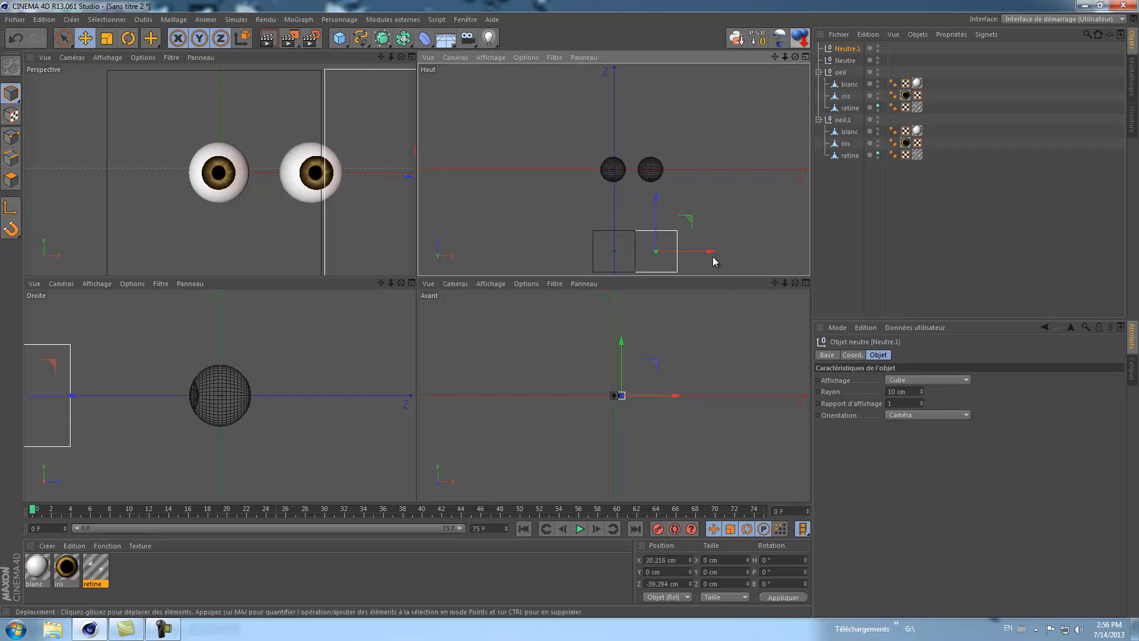
click(922, 393)
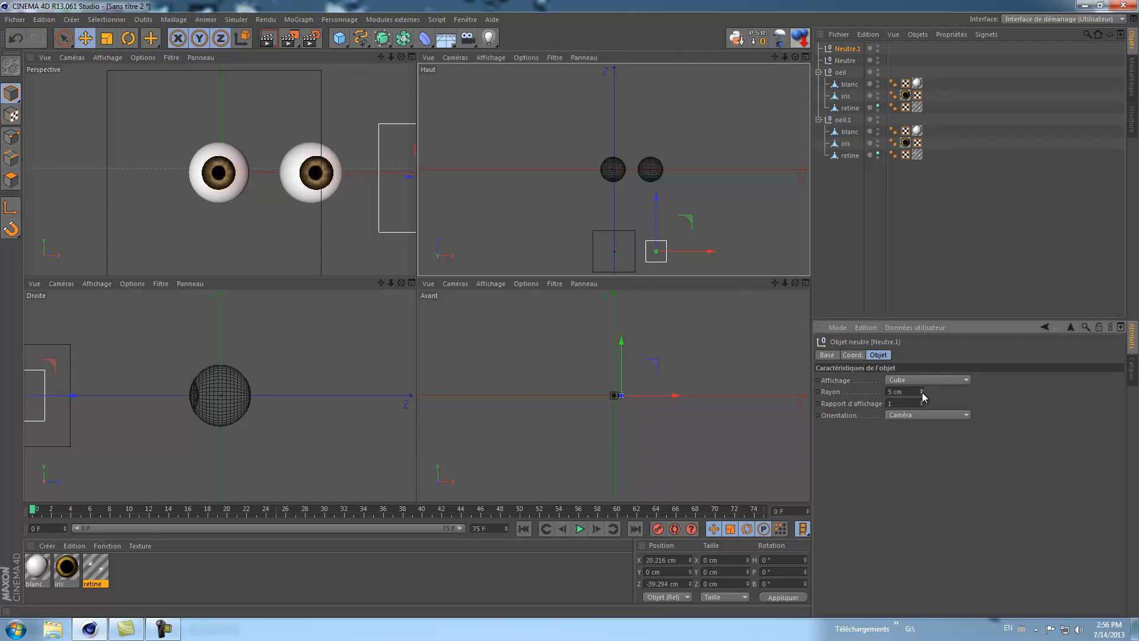
click(635, 257)
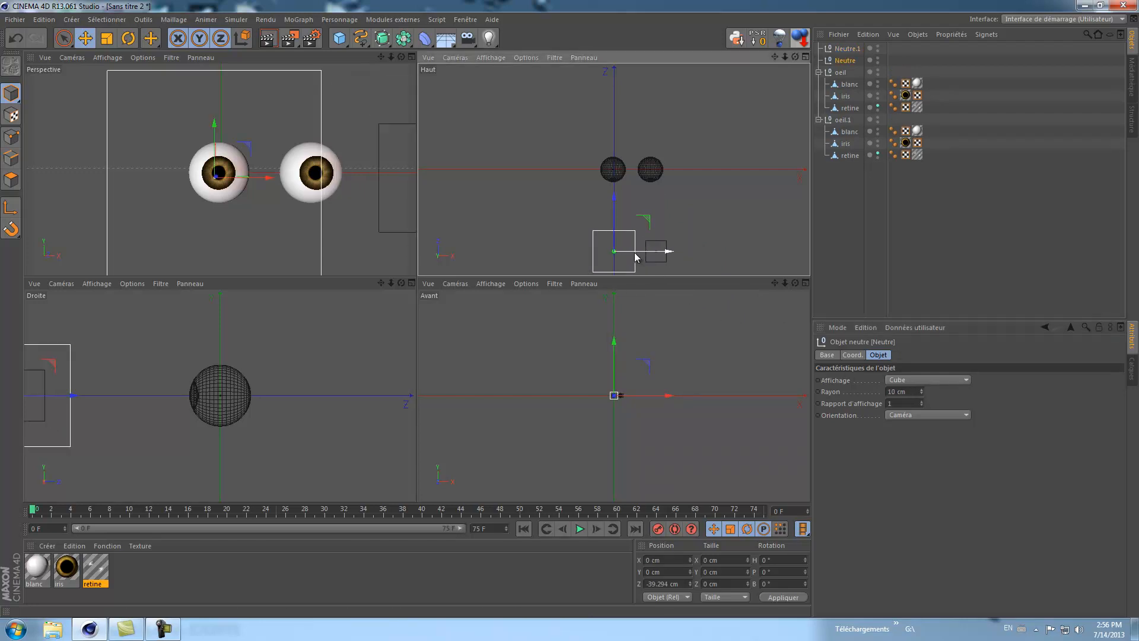
click(922, 396)
click(922, 395)
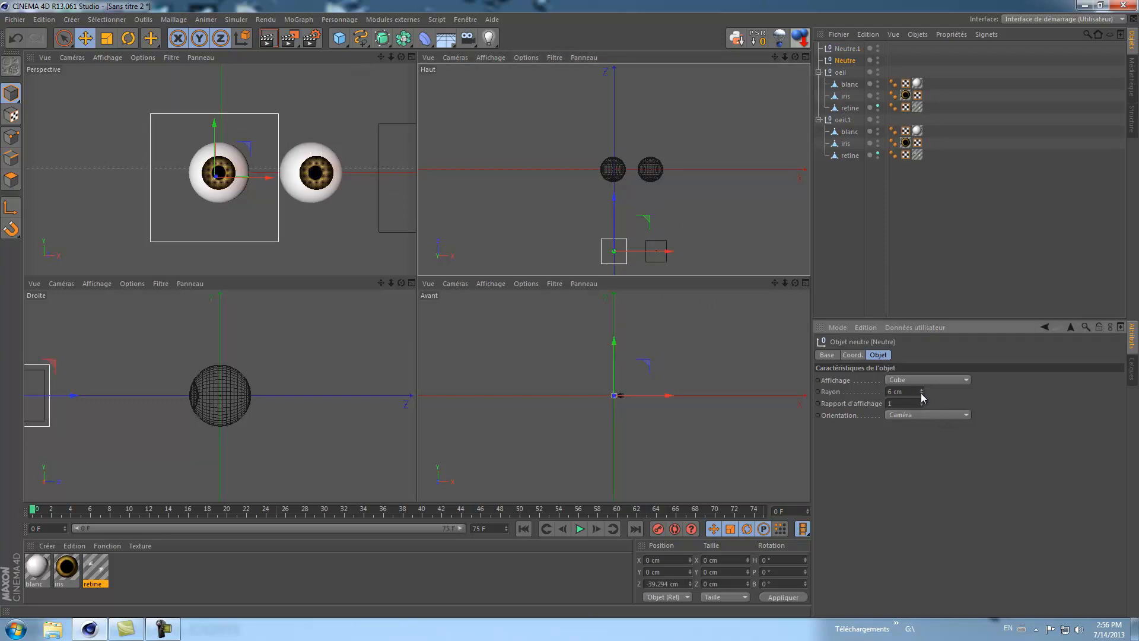
click(922, 394)
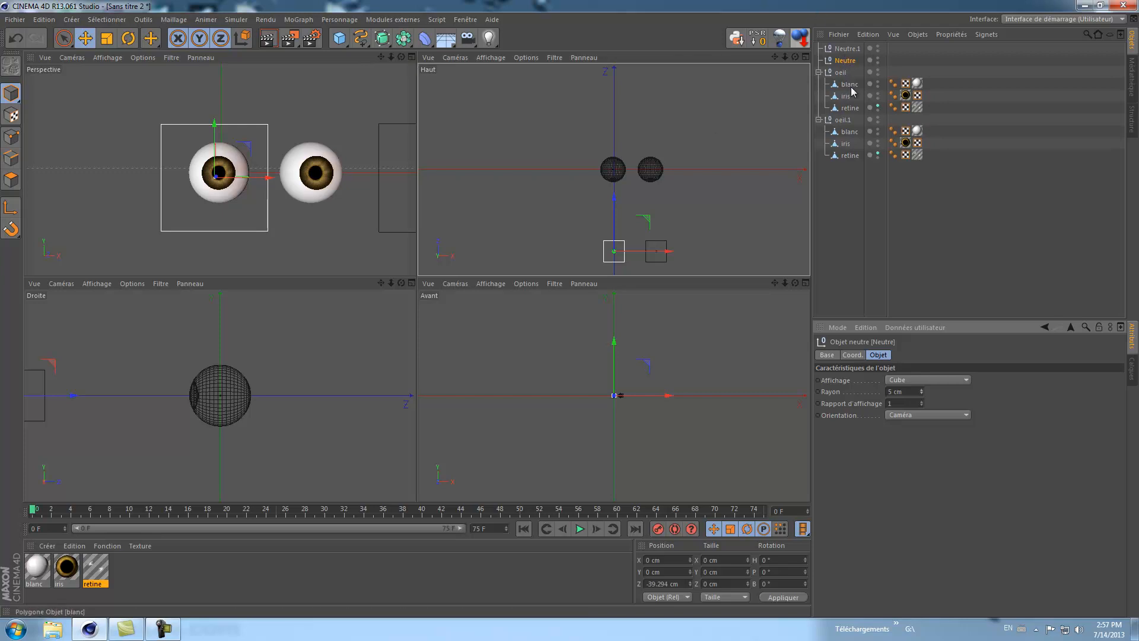
- Add a Cible tag to the duplicated eye group oeil.1 and assign the null Neutre.1 as its target
click(413, 57)
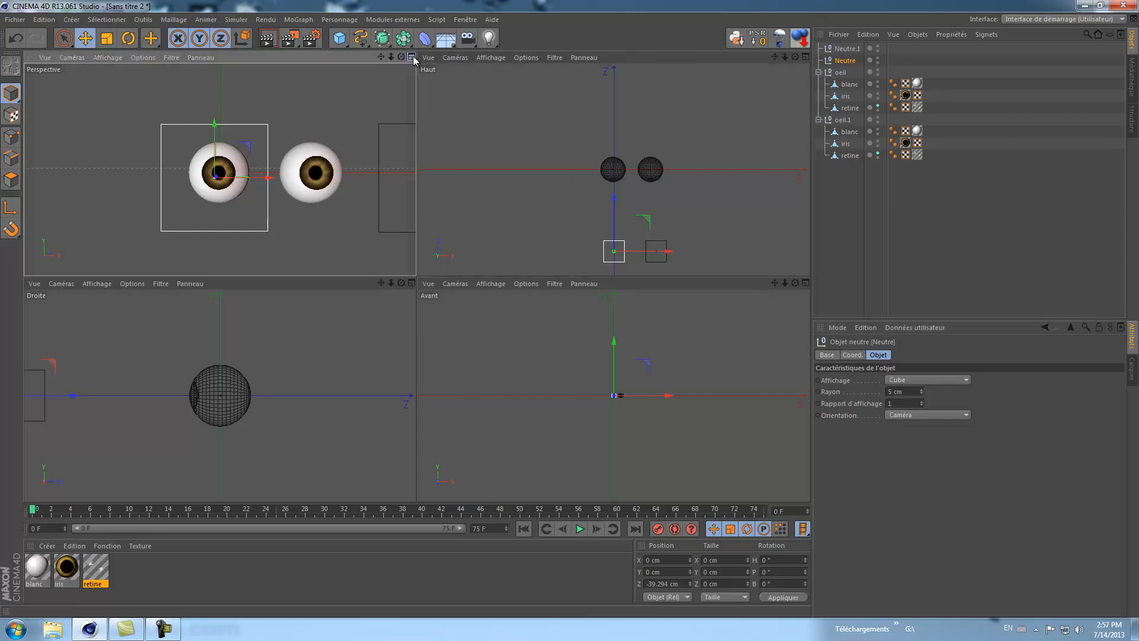
drag(784, 56, 569, 312)
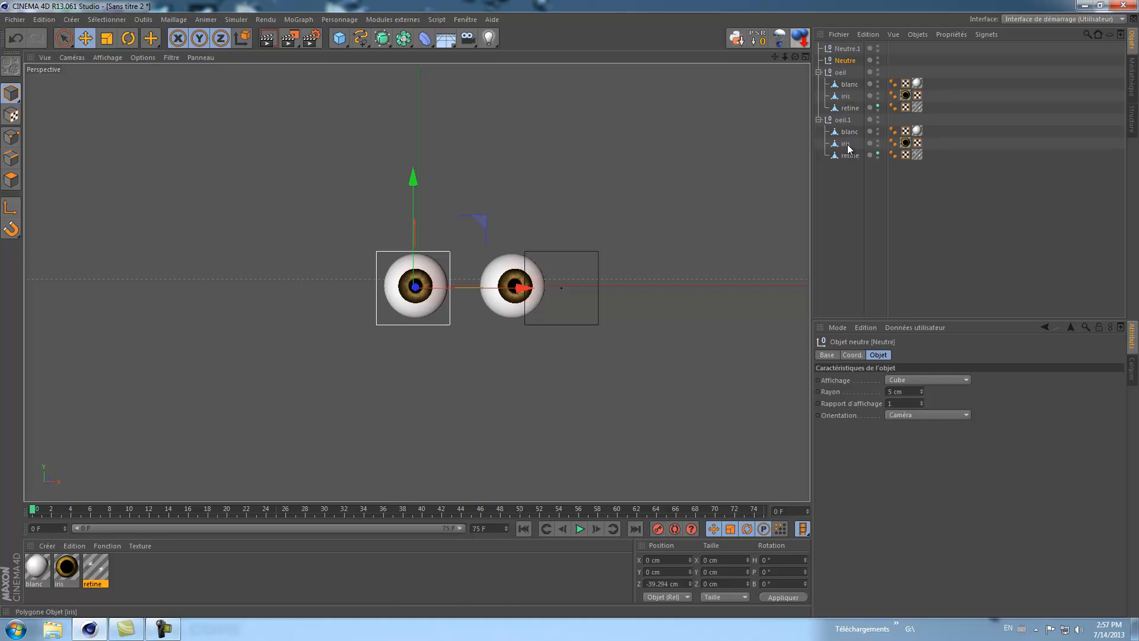
right_click(845, 120)
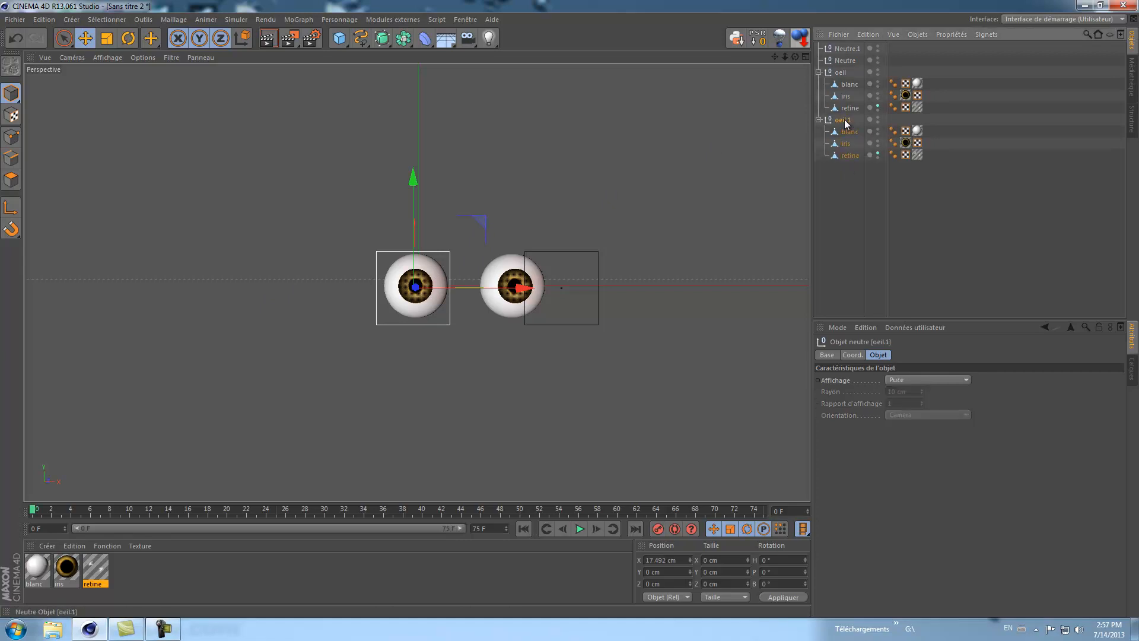
mouse_move(874, 126)
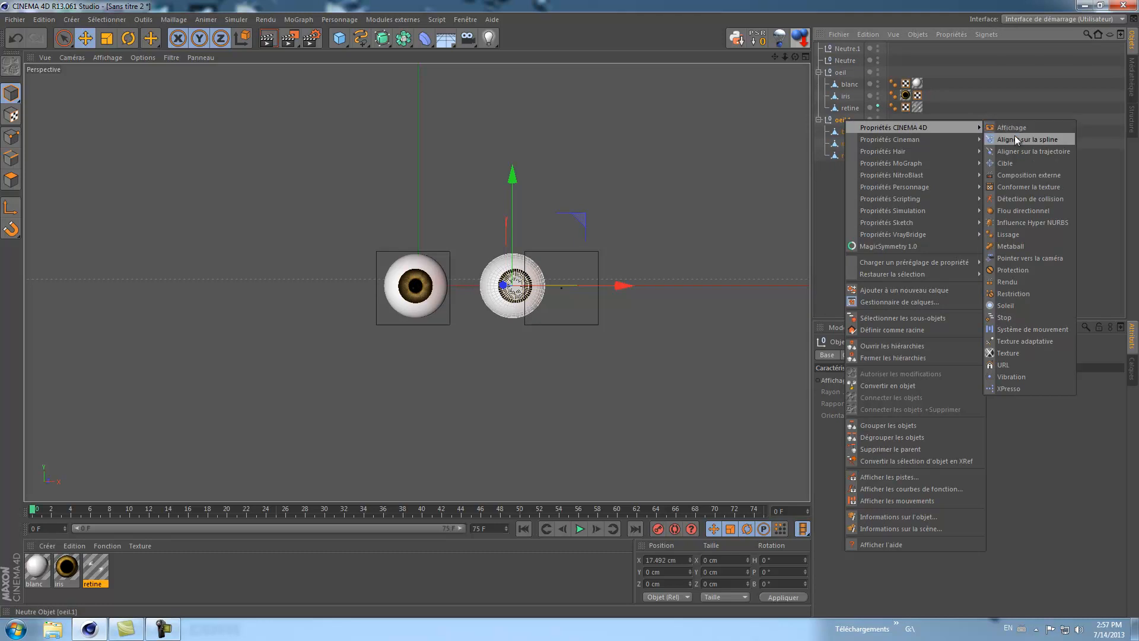
click(1009, 162)
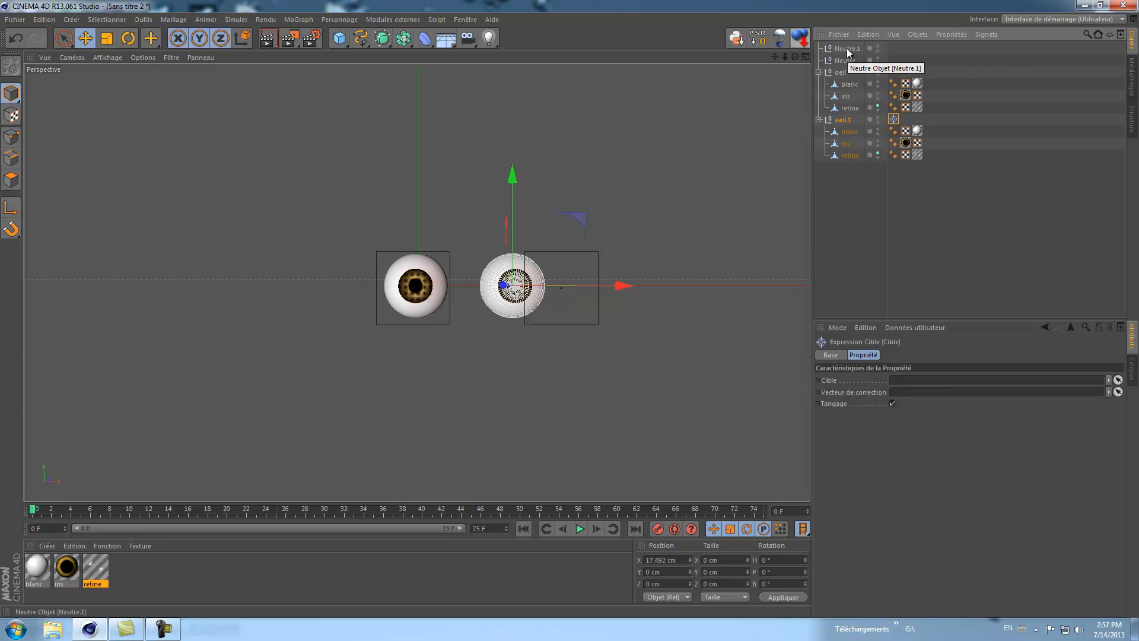
drag(847, 52, 898, 383)
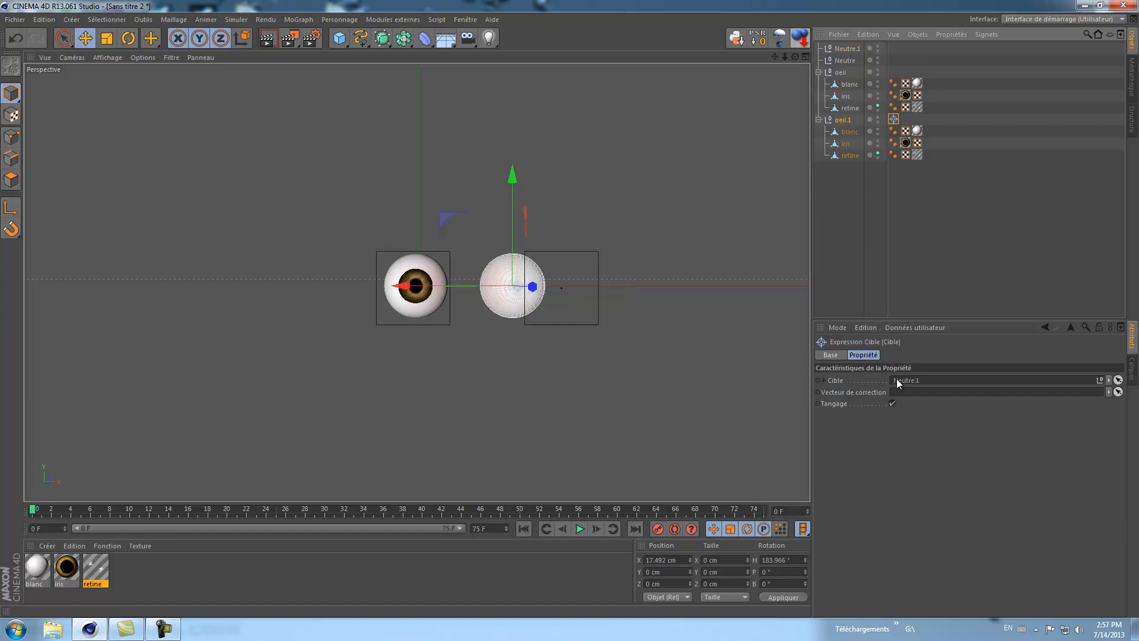
- Enable axis modification and rotate the axis of oeil.1 so its iris faces the target null
alt+drag(571, 308, 569, 309)
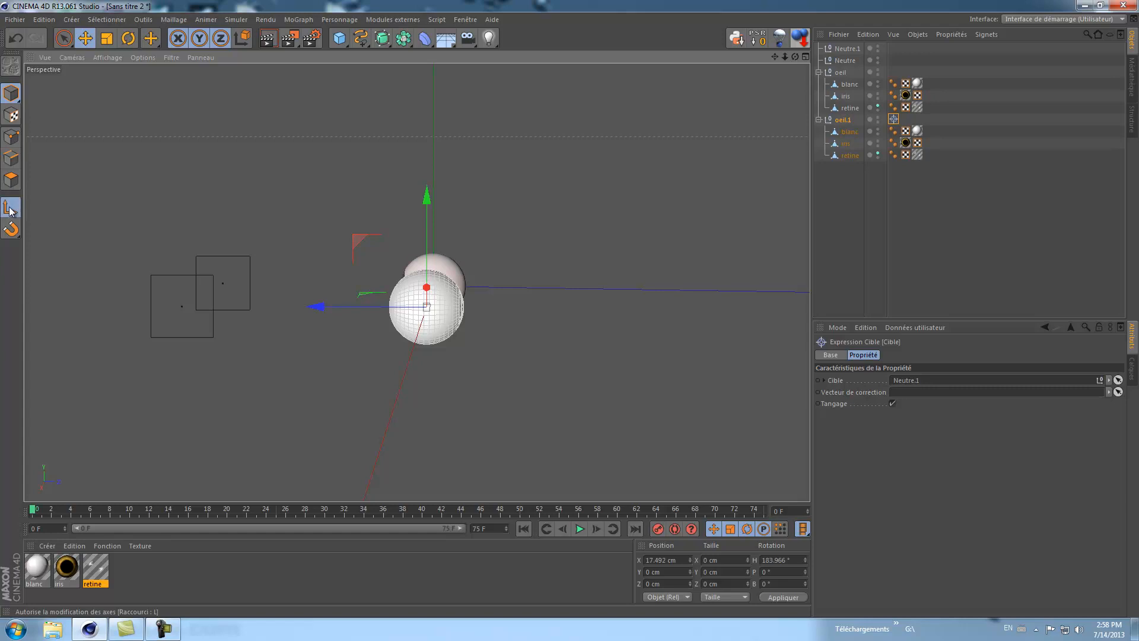
click(65, 42)
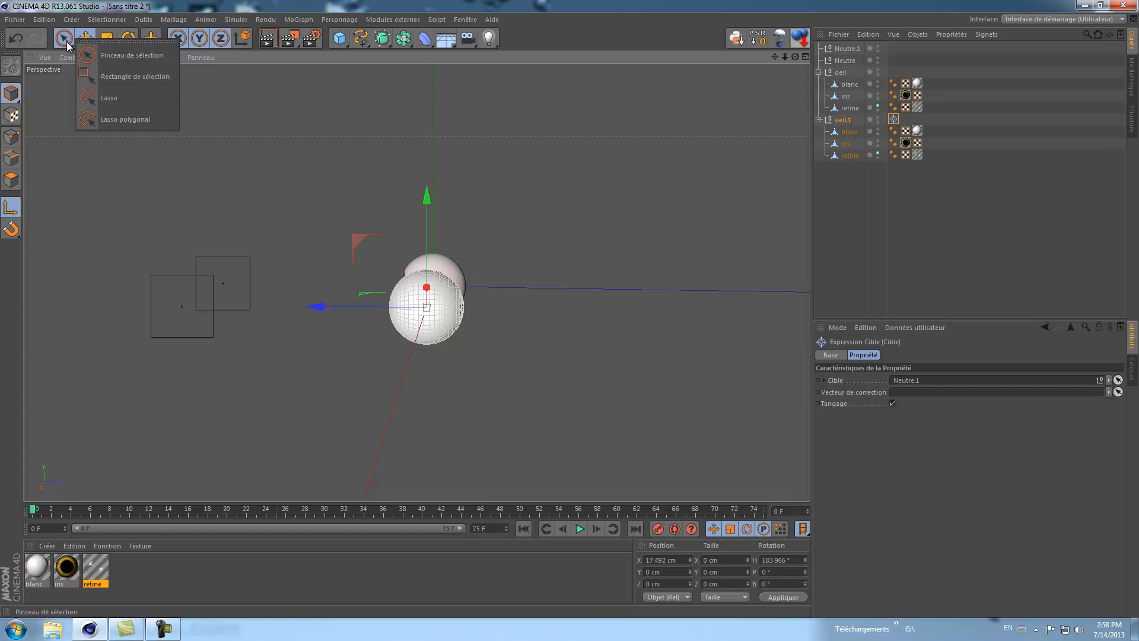
click(129, 39)
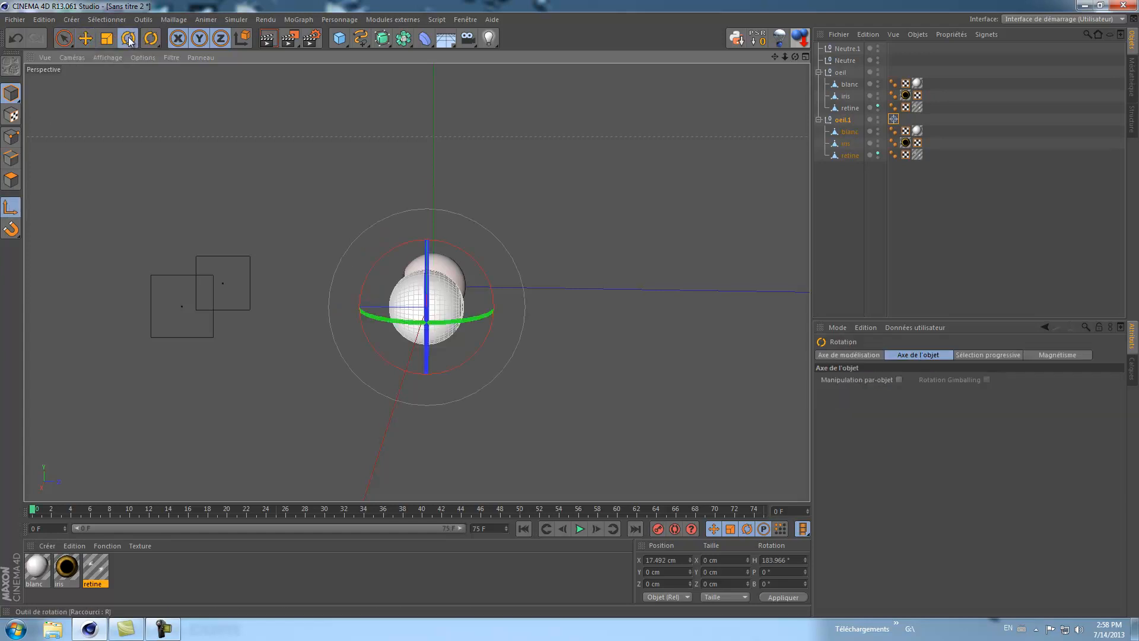
drag(390, 320, 579, 237)
drag(796, 57, 570, 309)
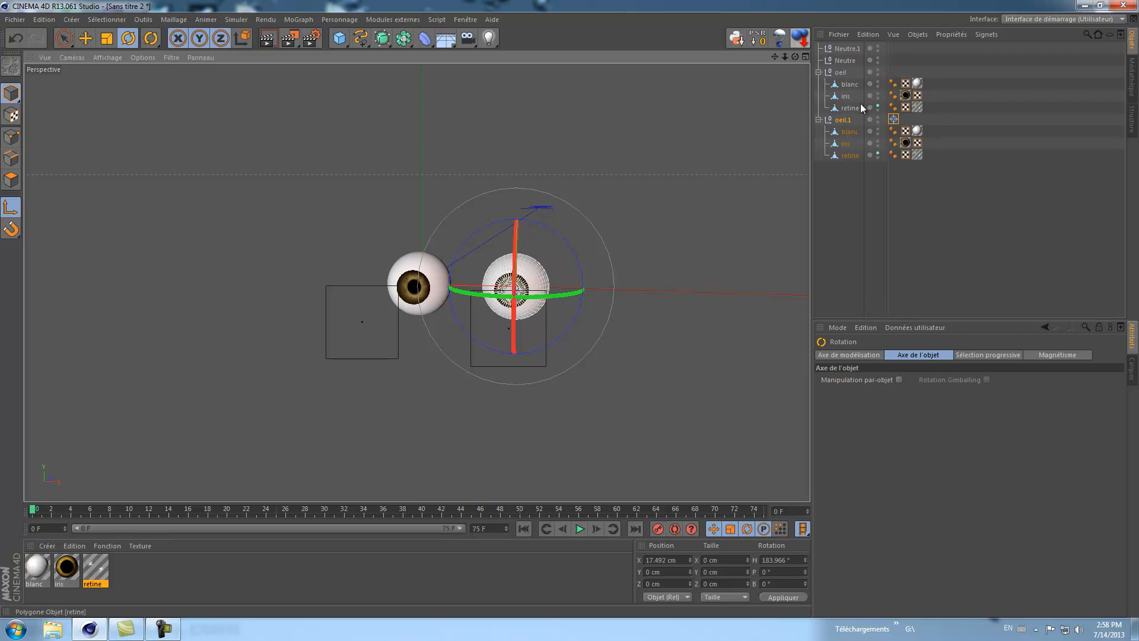
- Move the Neutre.1 target null to X about 18.155 cm and Y about 0.315 cm, and turn axis modification off
click(845, 48)
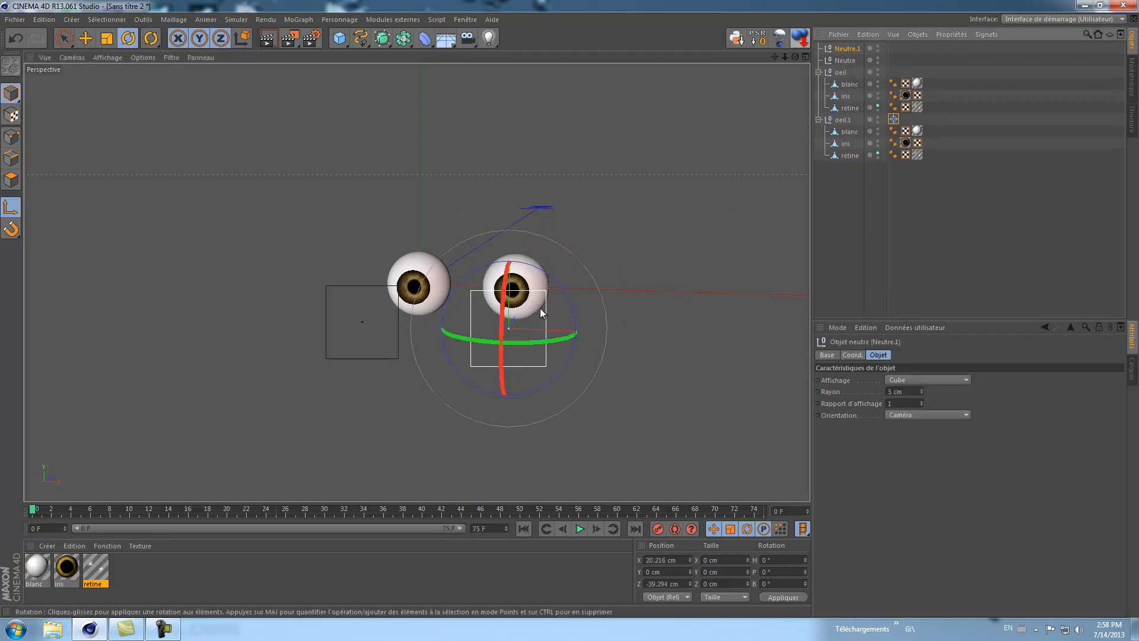
click(88, 40)
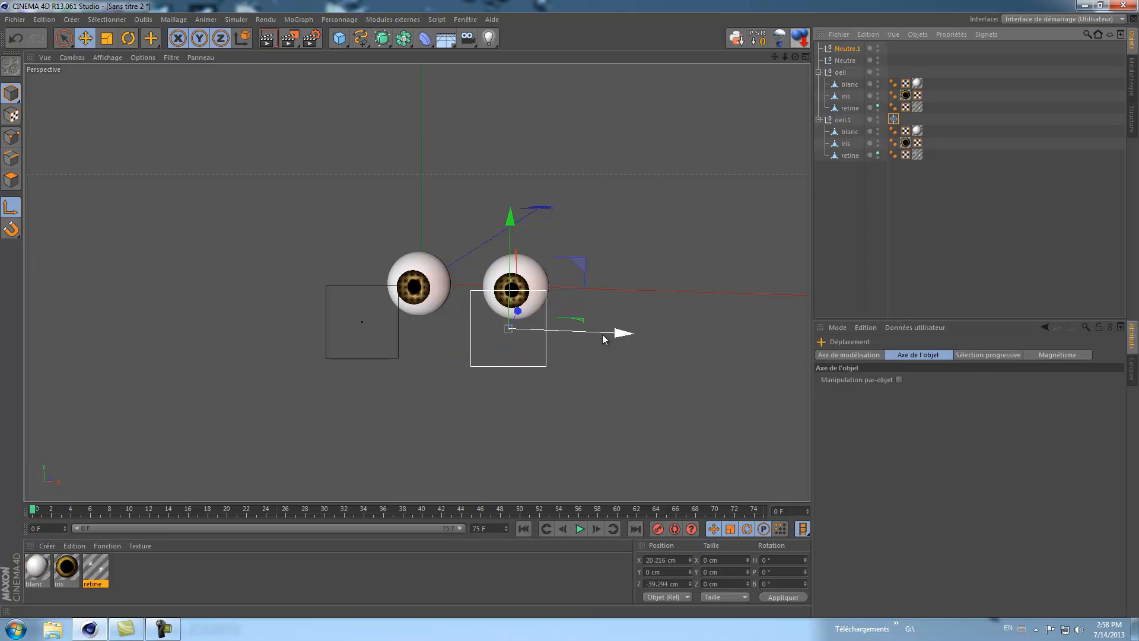
mouse_move(615, 331)
mouse_down()
mouse_move(667, 336)
mouse_move(592, 331)
mouse_move(636, 333)
mouse_move(603, 332)
mouse_up()
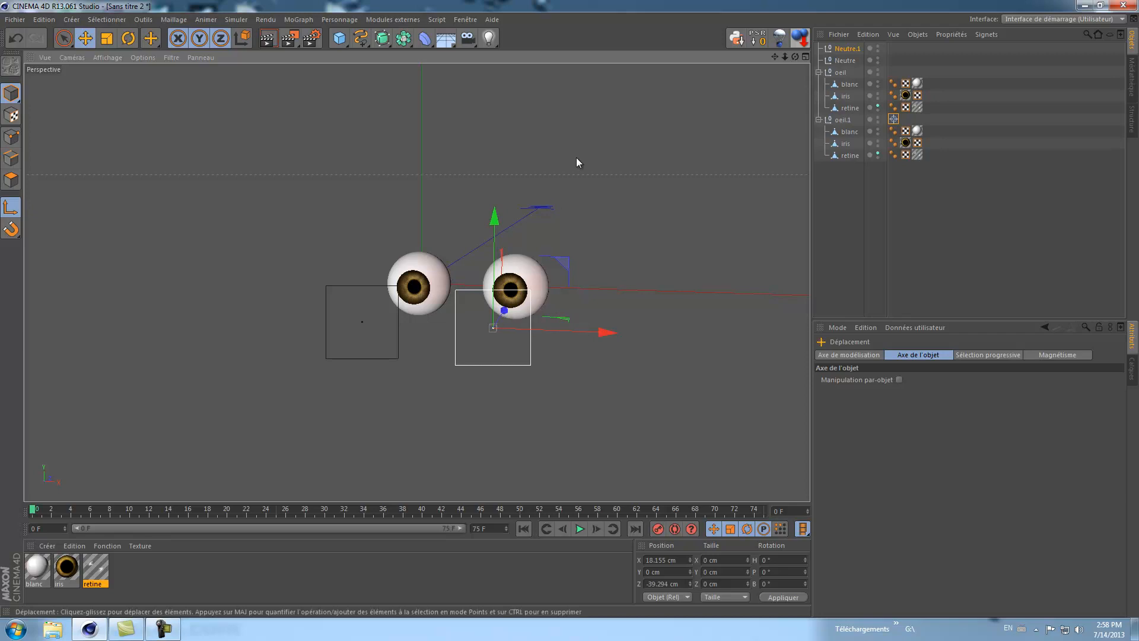
mouse_move(495, 221)
mouse_down()
mouse_move(497, 162)
mouse_move(496, 216)
mouse_up()
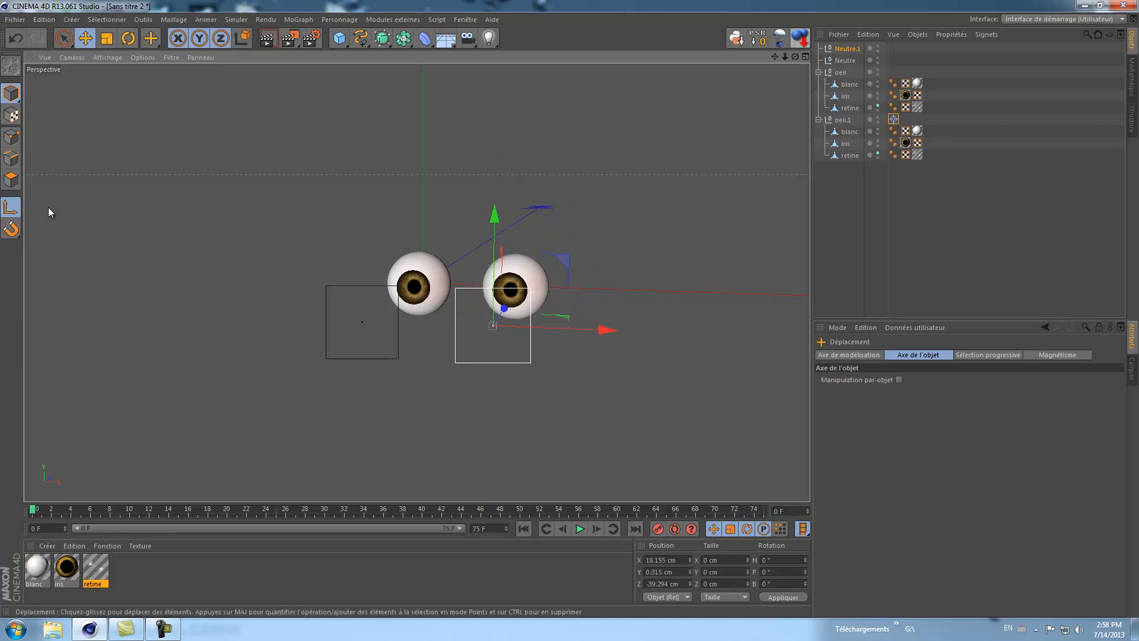
click(10, 211)
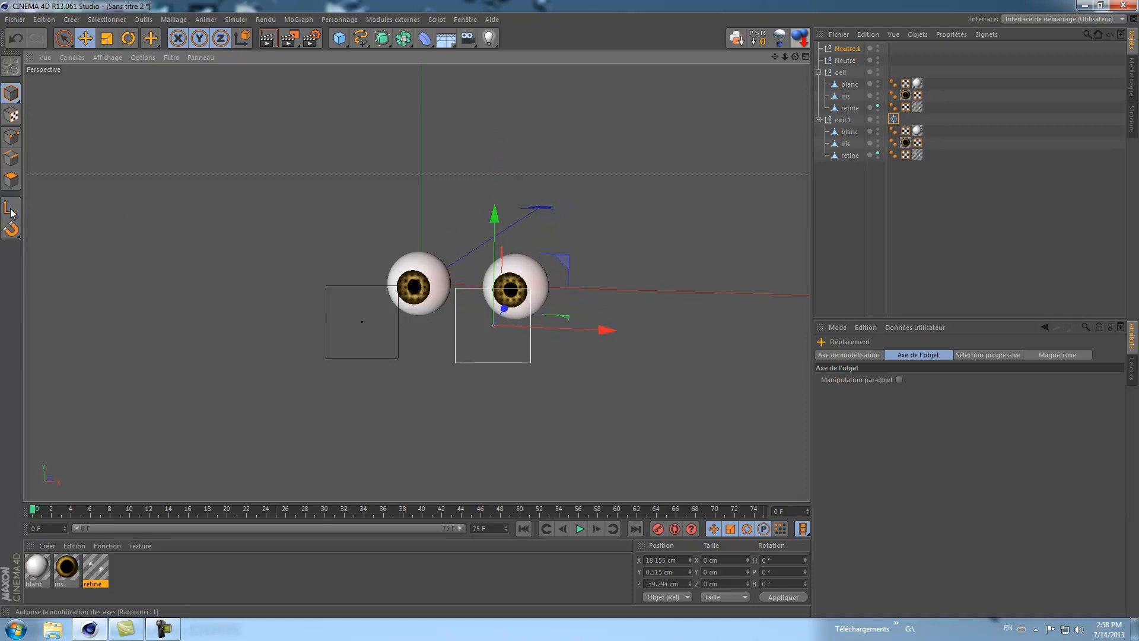
click(11, 210)
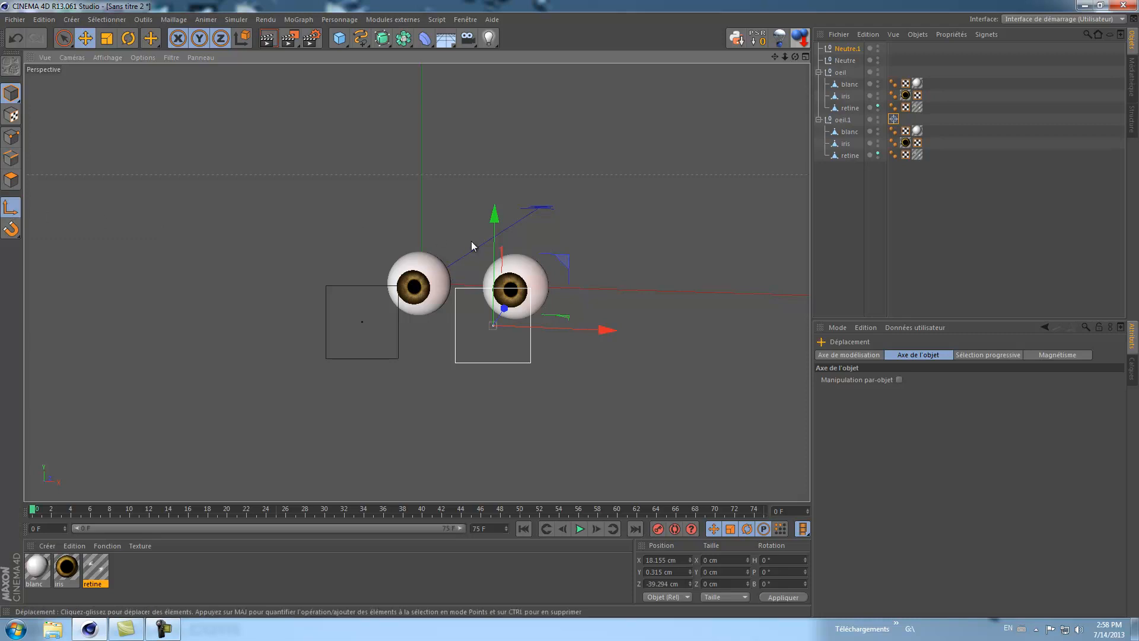
click(10, 209)
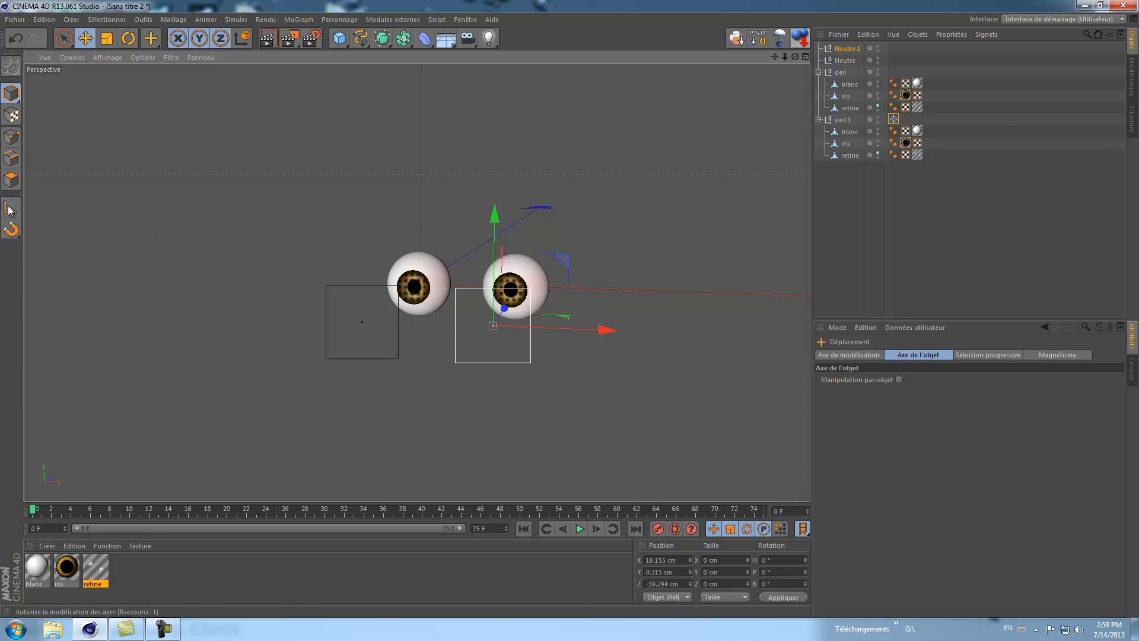
- Add a Cible tag to the oeil group and assign the Neutre null as its target
click(843, 72)
right_click(842, 71)
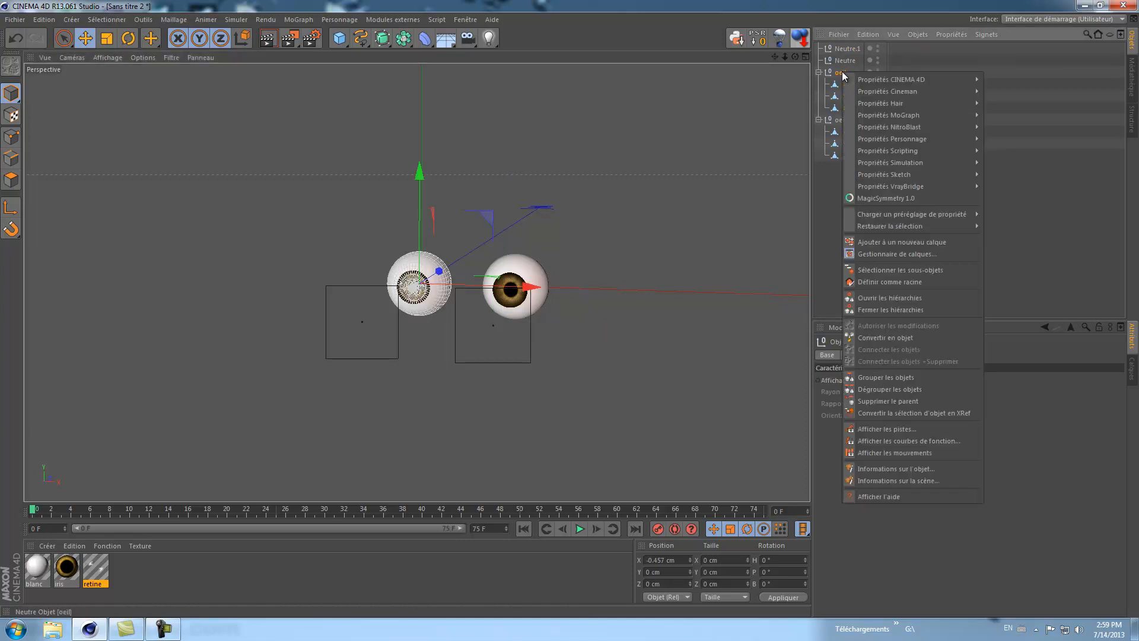
mouse_move(939, 78)
click(1006, 115)
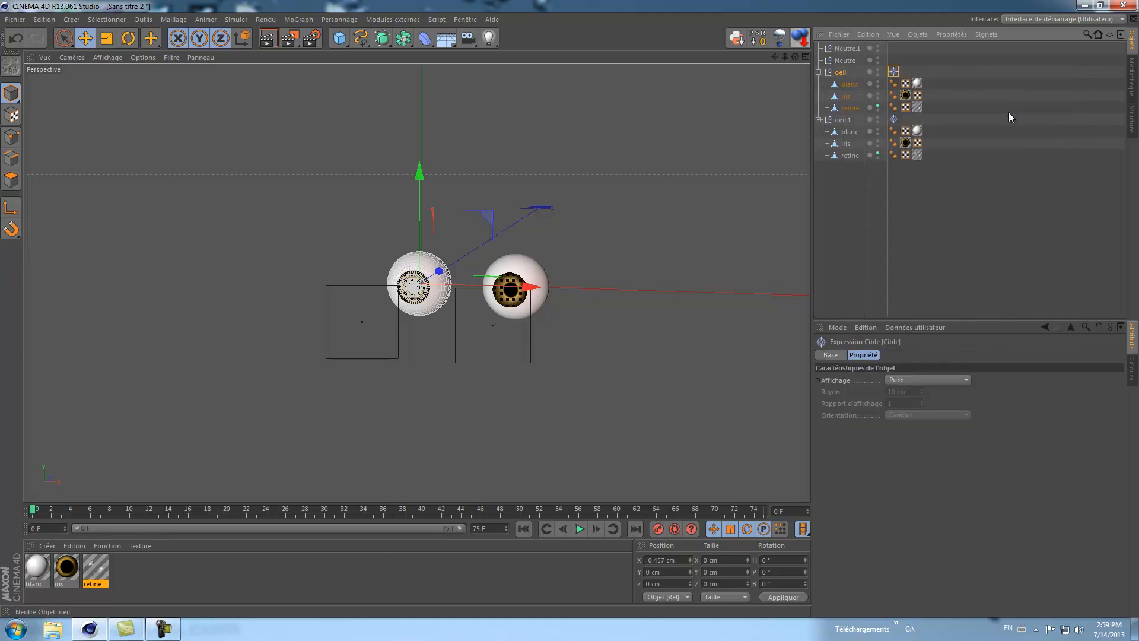
drag(845, 62, 869, 249)
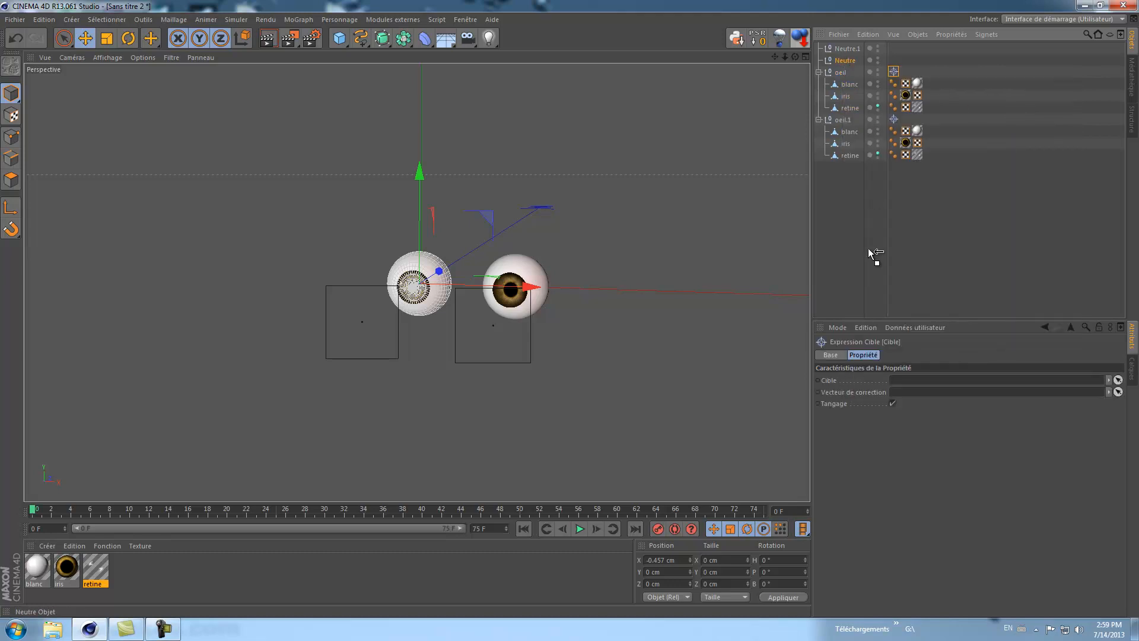
drag(879, 363, 898, 384)
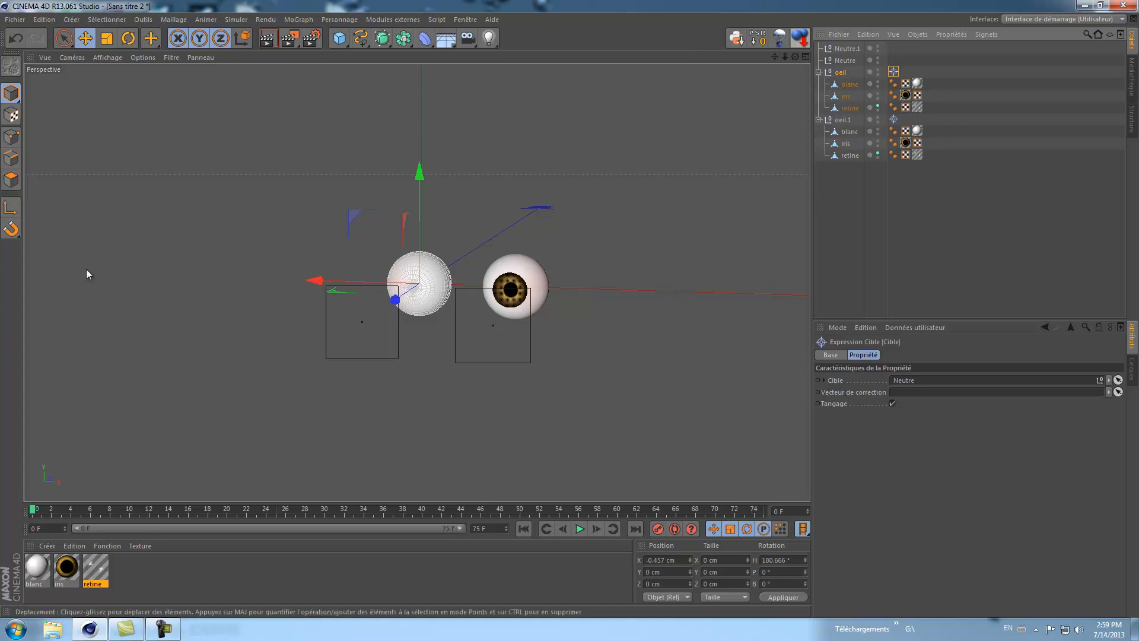
- Enable axis modification and rotate the axis of oeil so its iris faces the target null
click(11, 215)
click(128, 38)
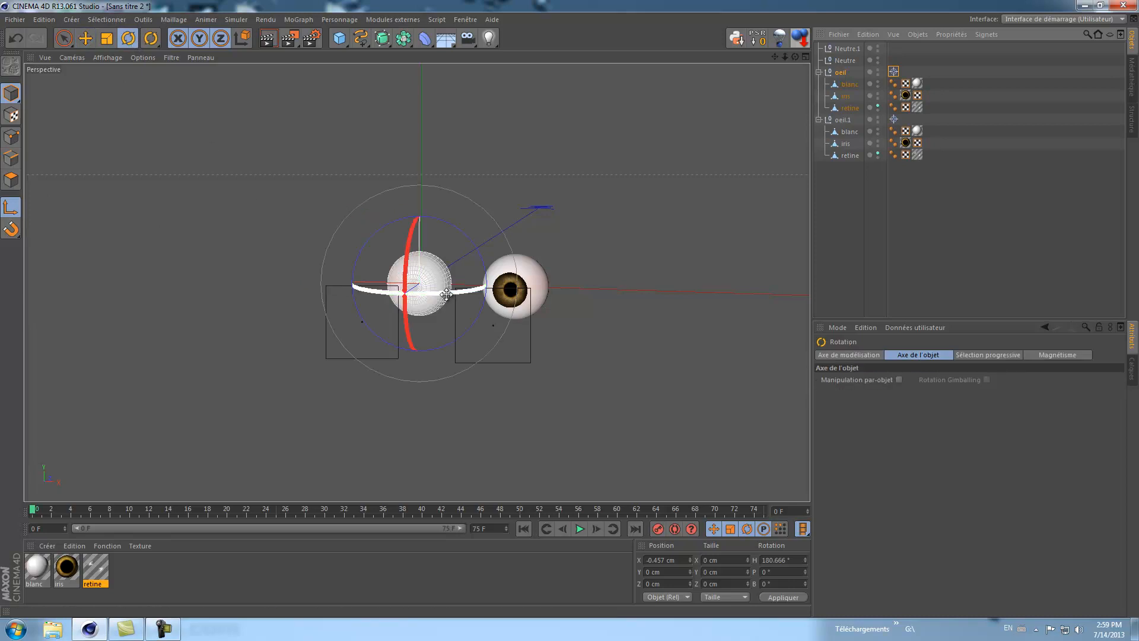
drag(447, 293, 428, 293)
drag(395, 293, 182, 252)
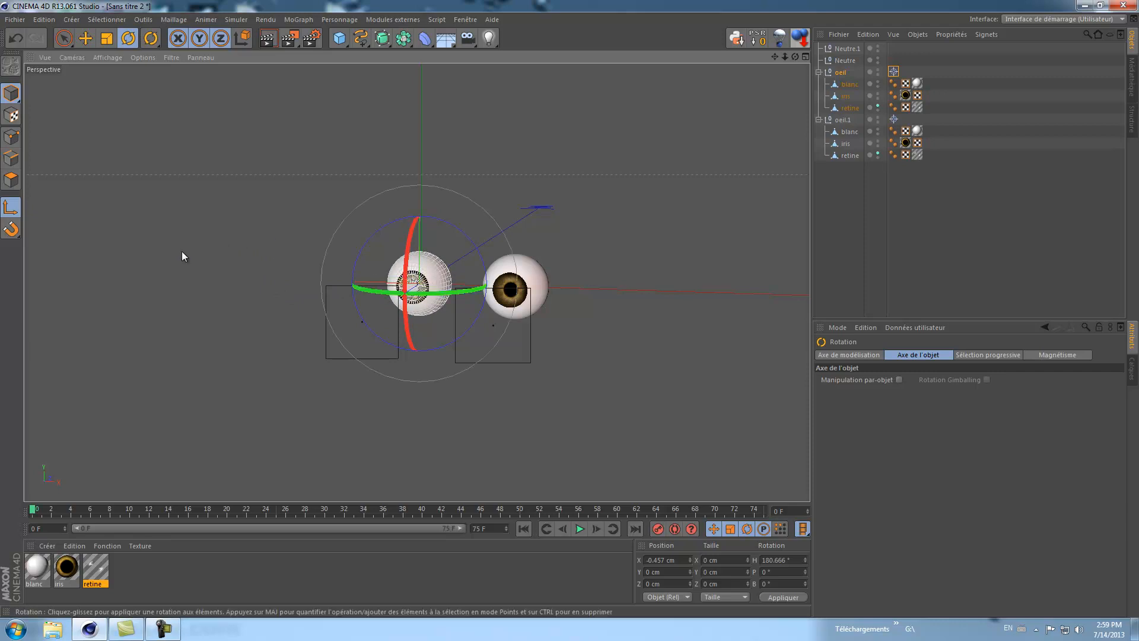
- Fine-tune the axis rotation of oeil and oeil.1 in the top view and turn axis modification off
click(805, 57)
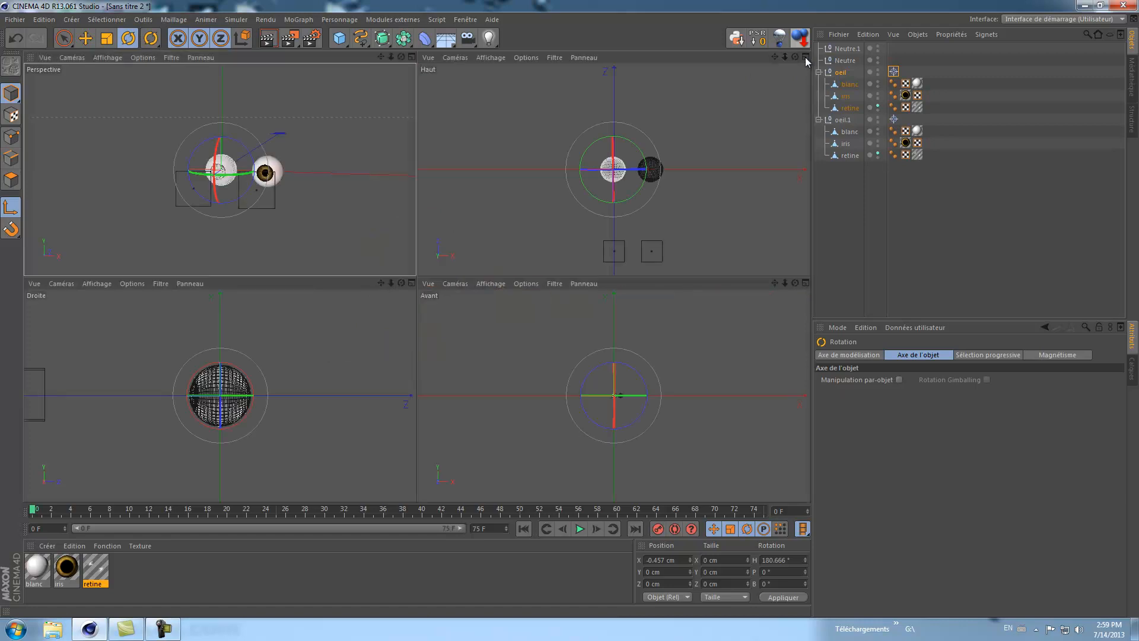
scroll(757, 172, up, 3)
scroll(757, 174, up, 1)
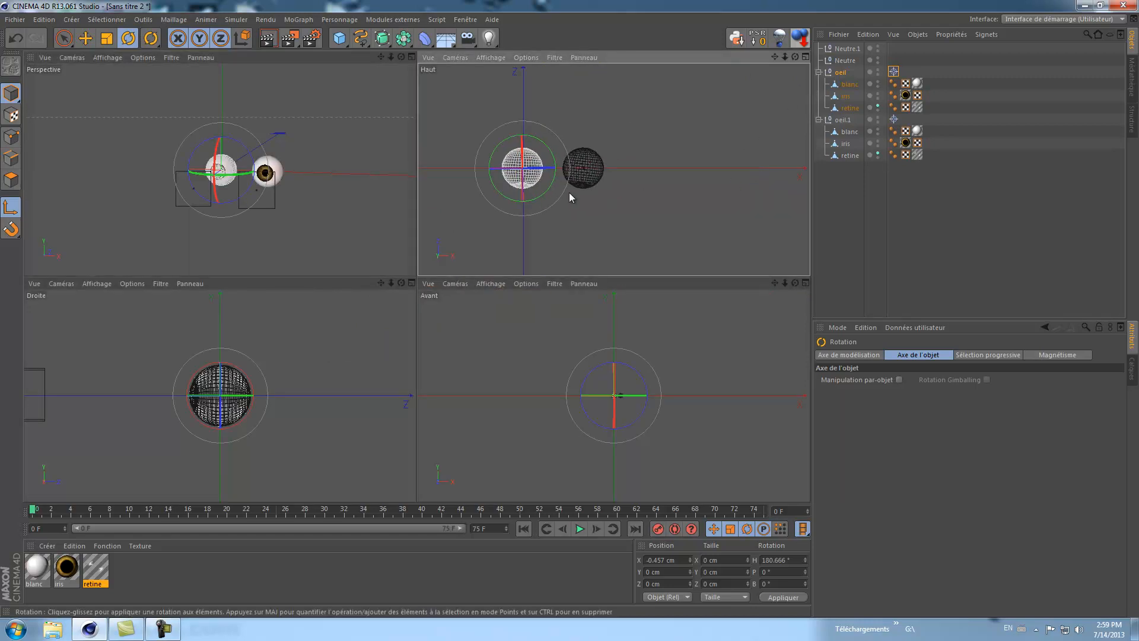
mouse_move(544, 195)
mouse_down()
mouse_move(537, 188)
mouse_move(545, 198)
mouse_up()
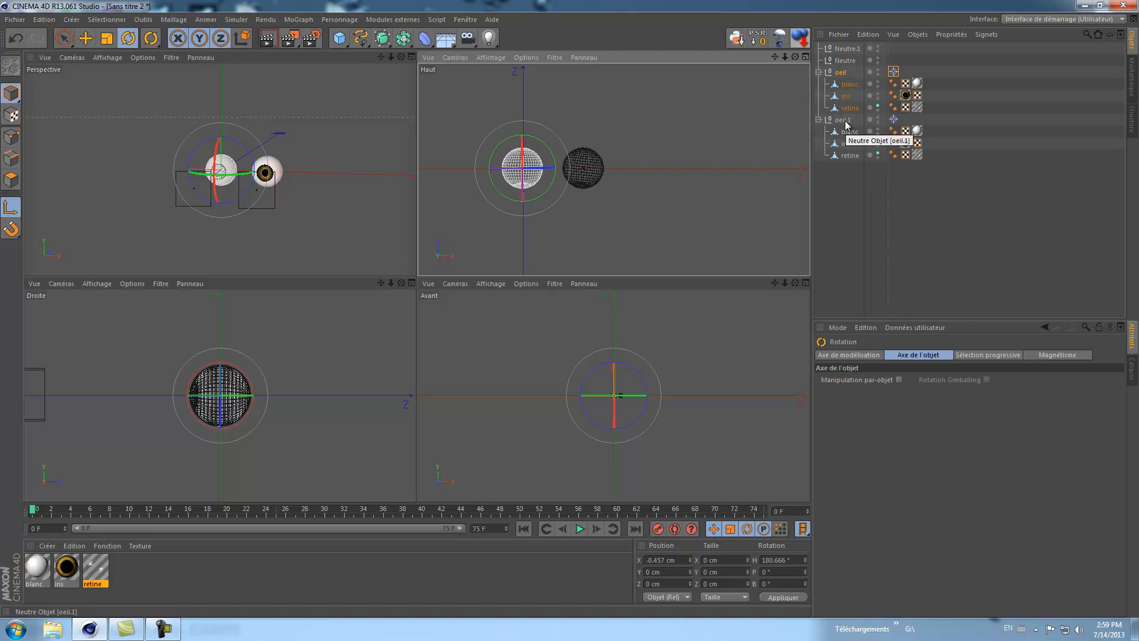
click(846, 120)
drag(609, 190, 605, 191)
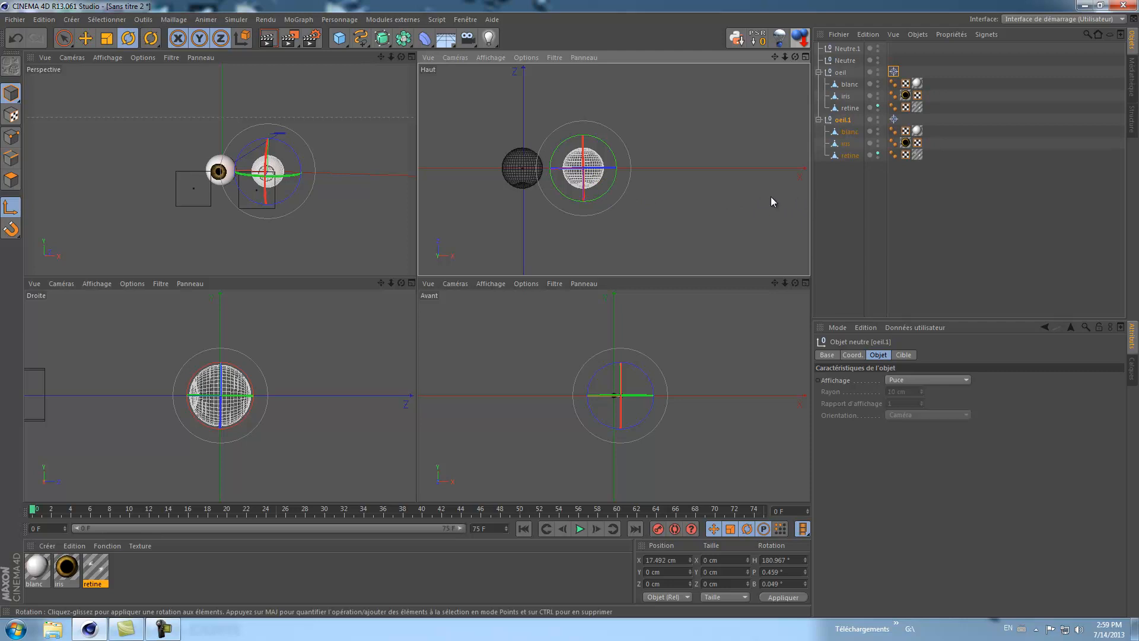
click(848, 204)
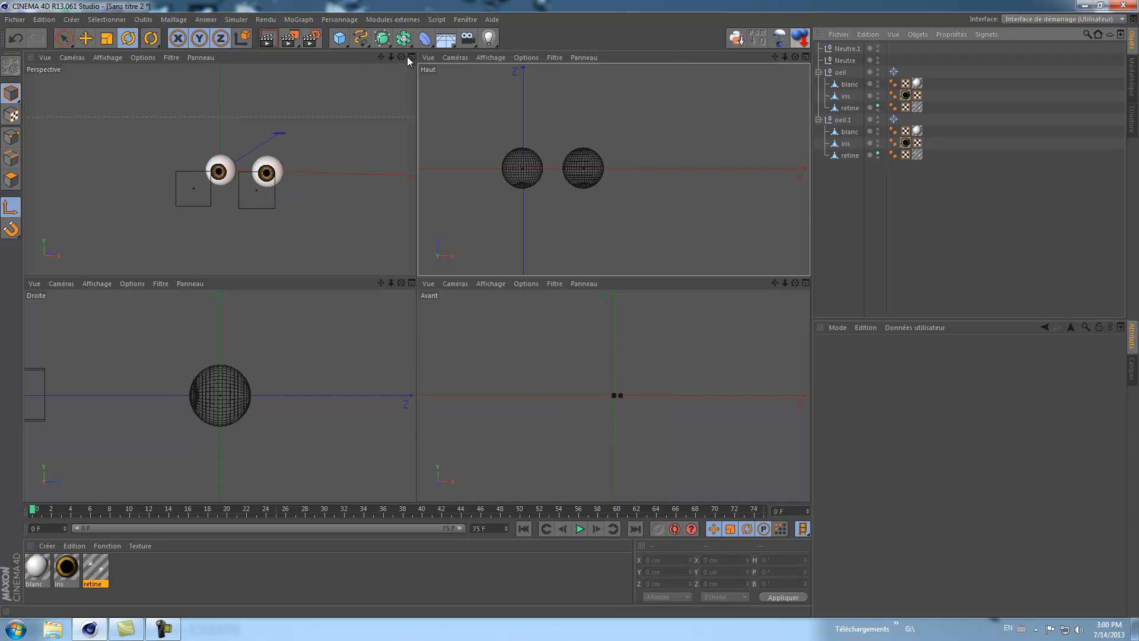
click(11, 209)
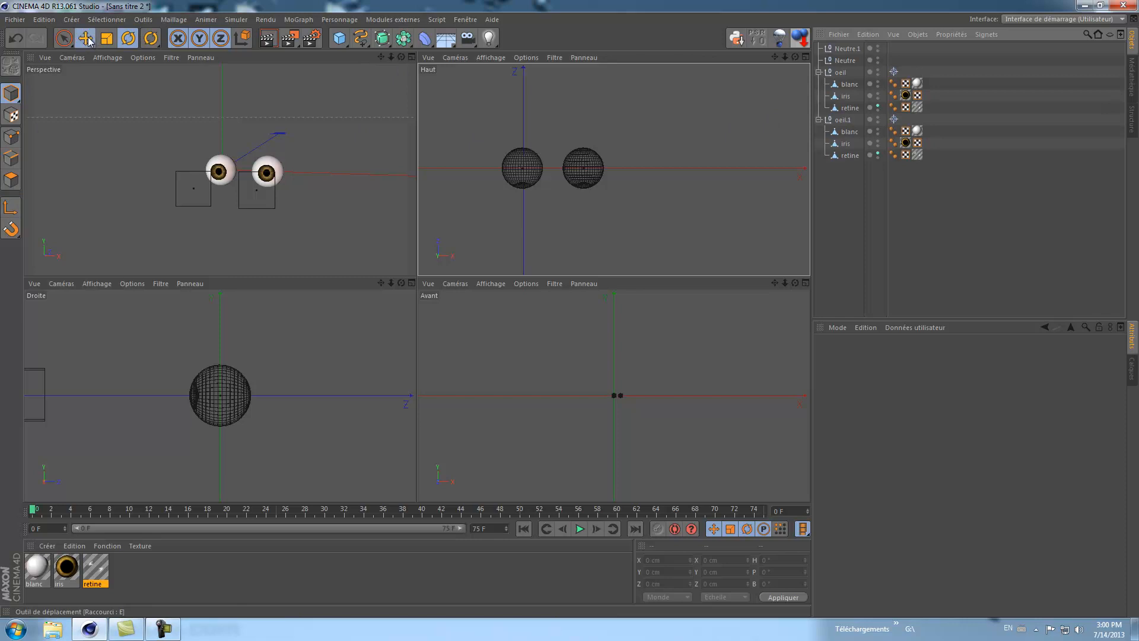
- Move the Neutre target null to about X 0.342 cm, Y -0.698 cm and Neutre.1 to about X 15.59 cm, Y -0.681 cm
click(190, 190)
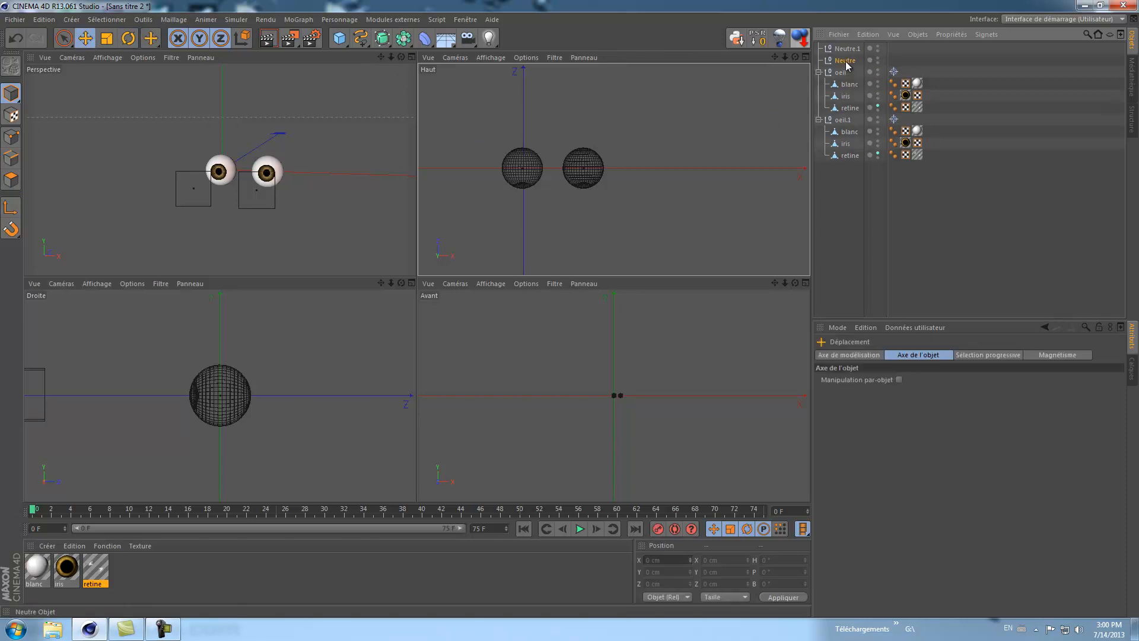
drag(247, 191, 248, 196)
drag(196, 135, 198, 138)
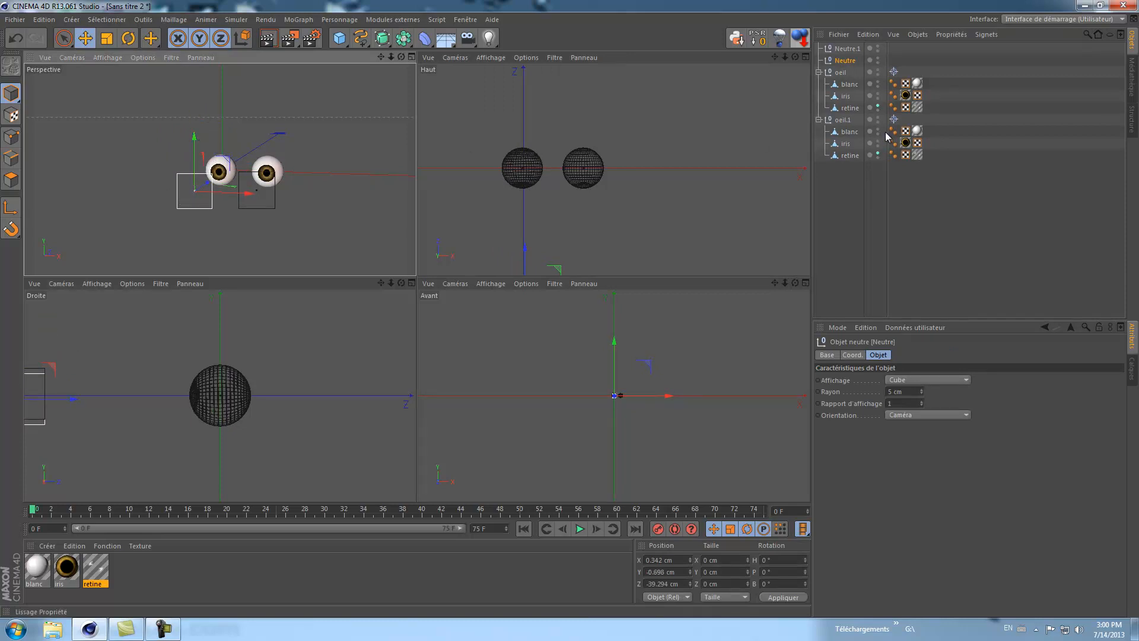
click(847, 48)
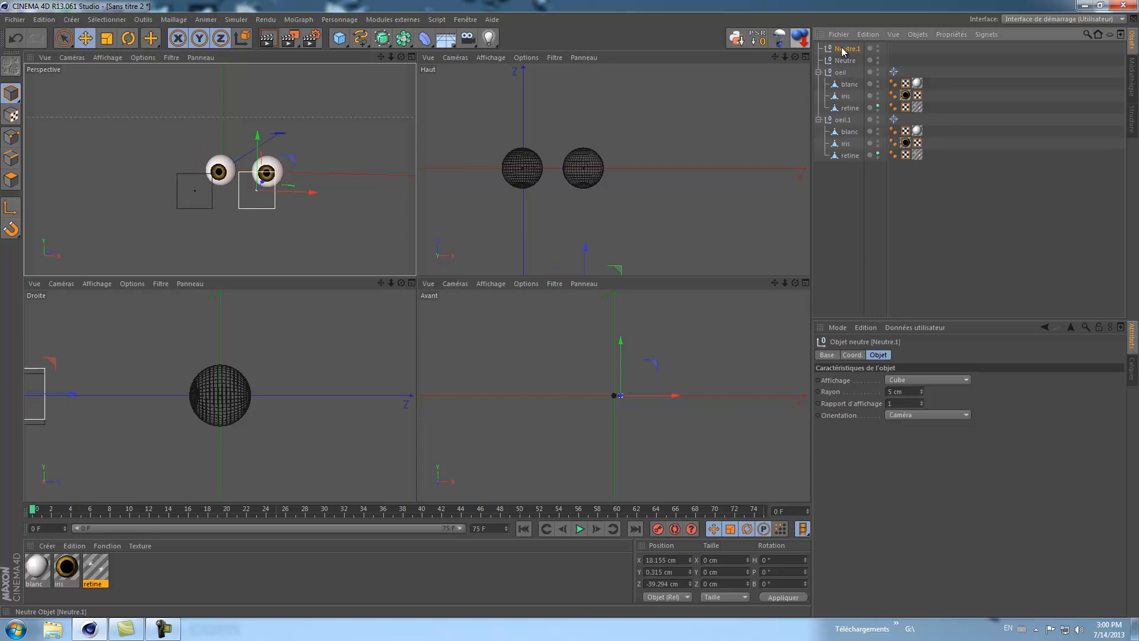
drag(311, 191, 289, 191)
drag(254, 140, 250, 147)
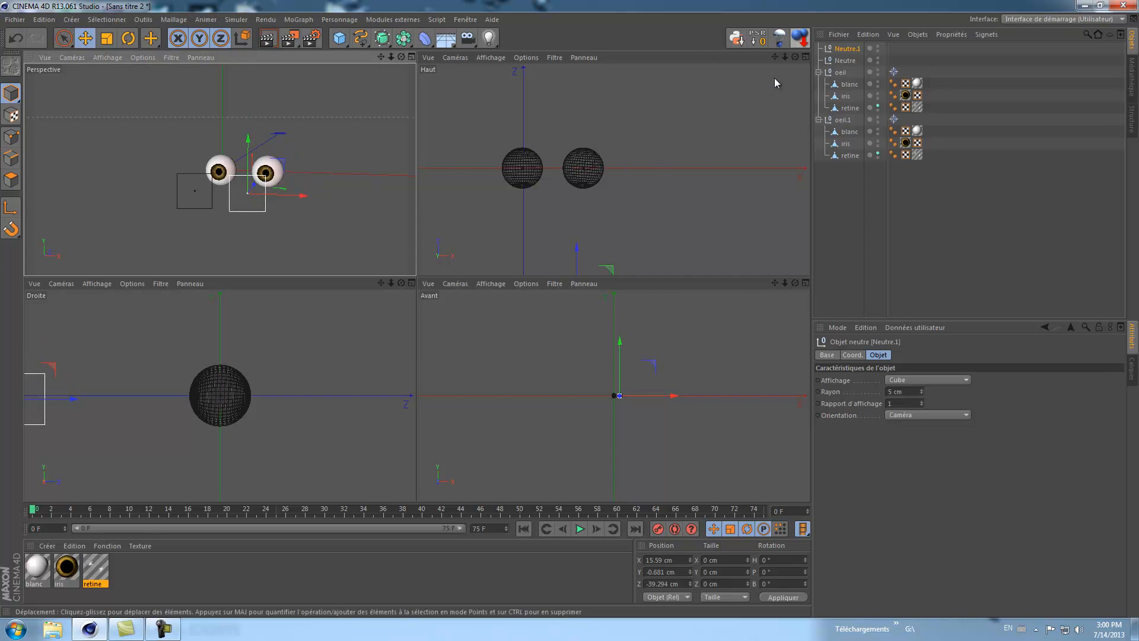
- Rename the Neutre null as "Ctrl oeil" and the Neutre.1 null as "ctrl oei 1"
double_click(847, 61)
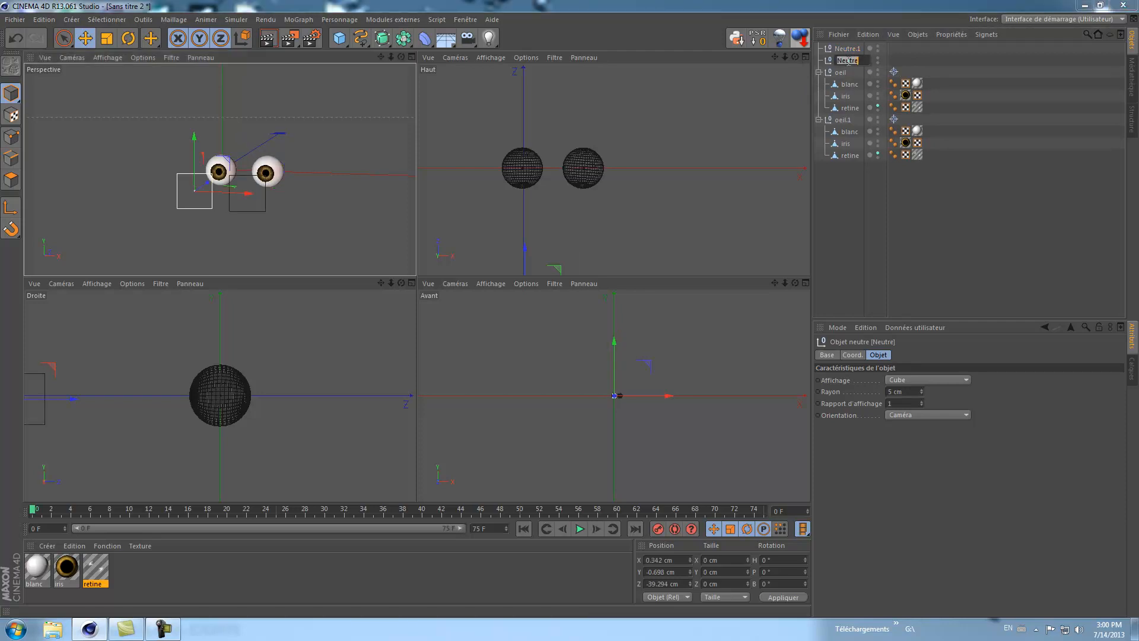
text(Ctrl oeil)
click(847, 50)
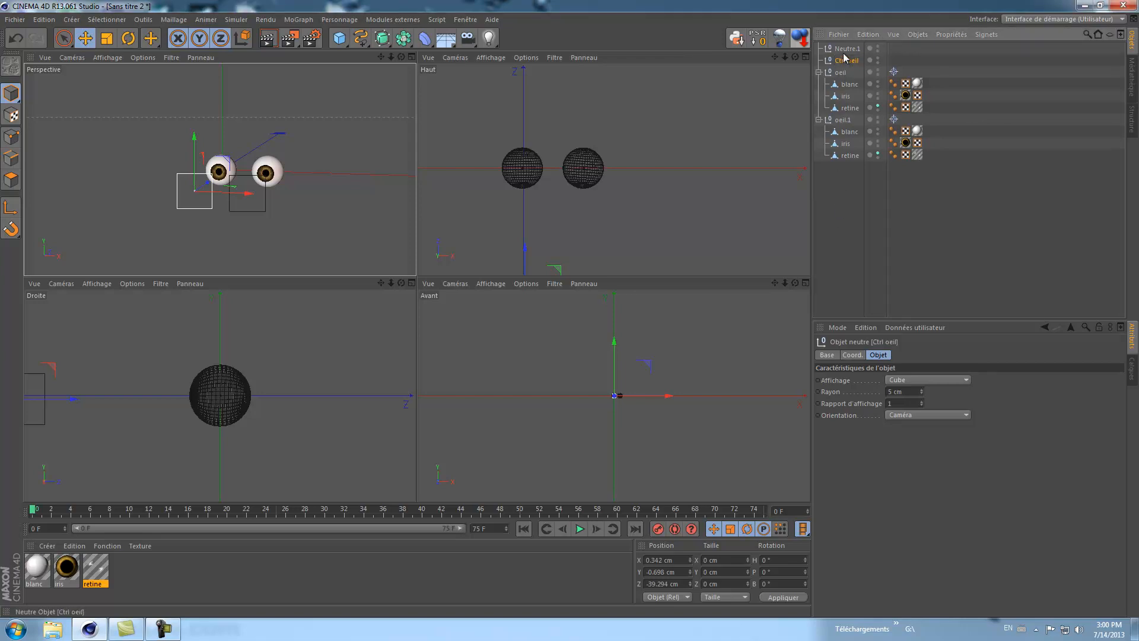
double_click(848, 50)
key(BackSpace)
text(ctrl o)
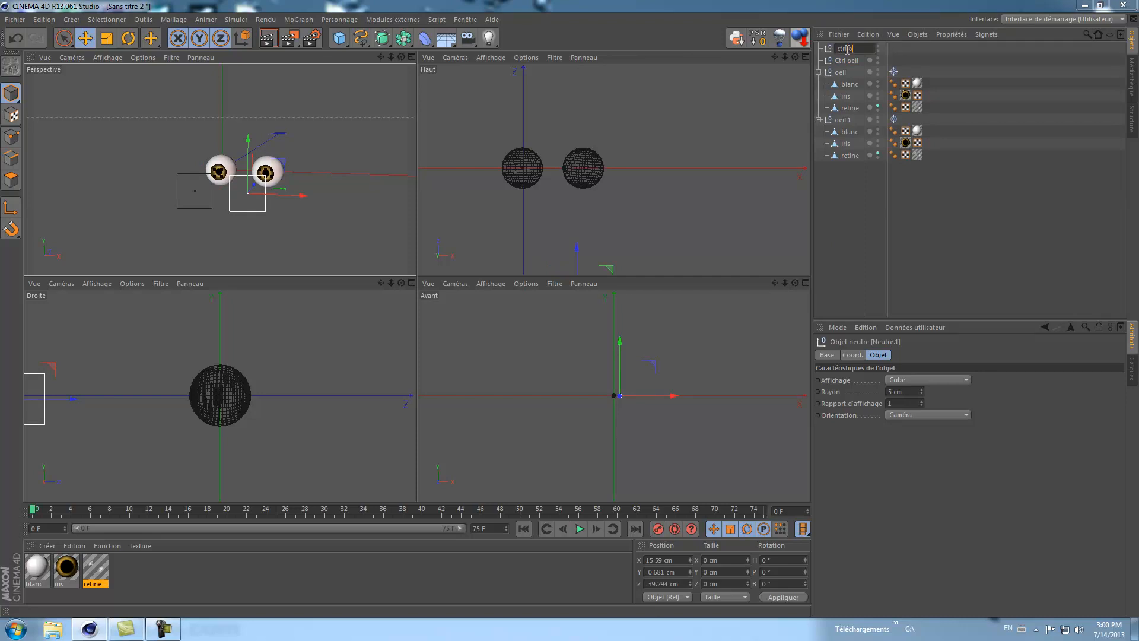
text(eil.1)
key(Return)
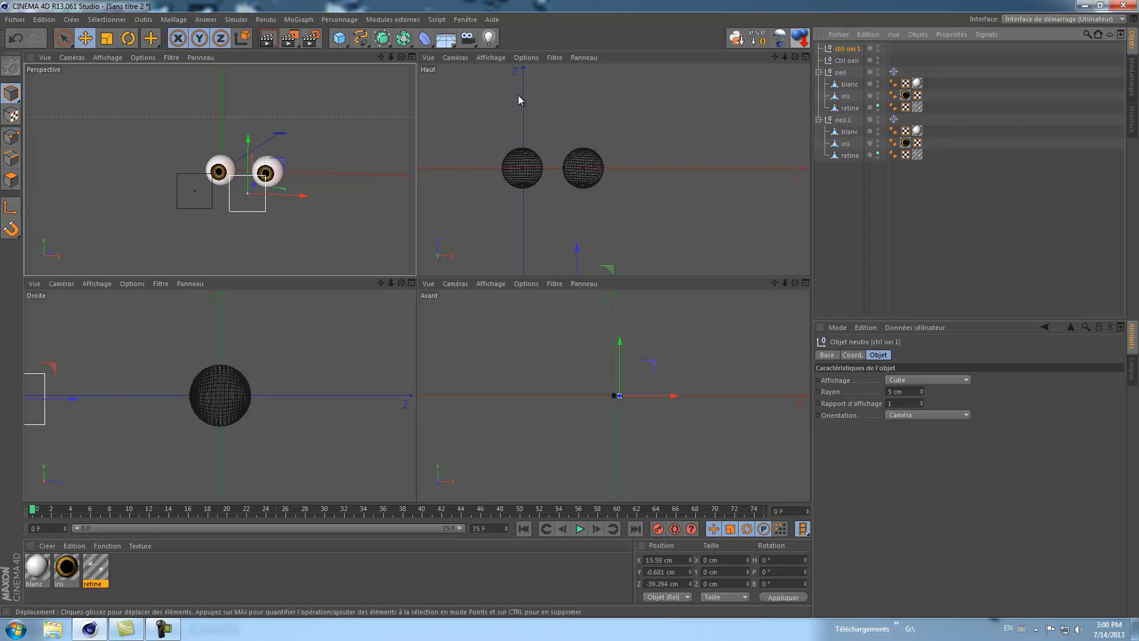
- Add a null in front of the two target nulls at about X 8.026 cm, Z -54.494 cm and display it as a Cube
click(345, 47)
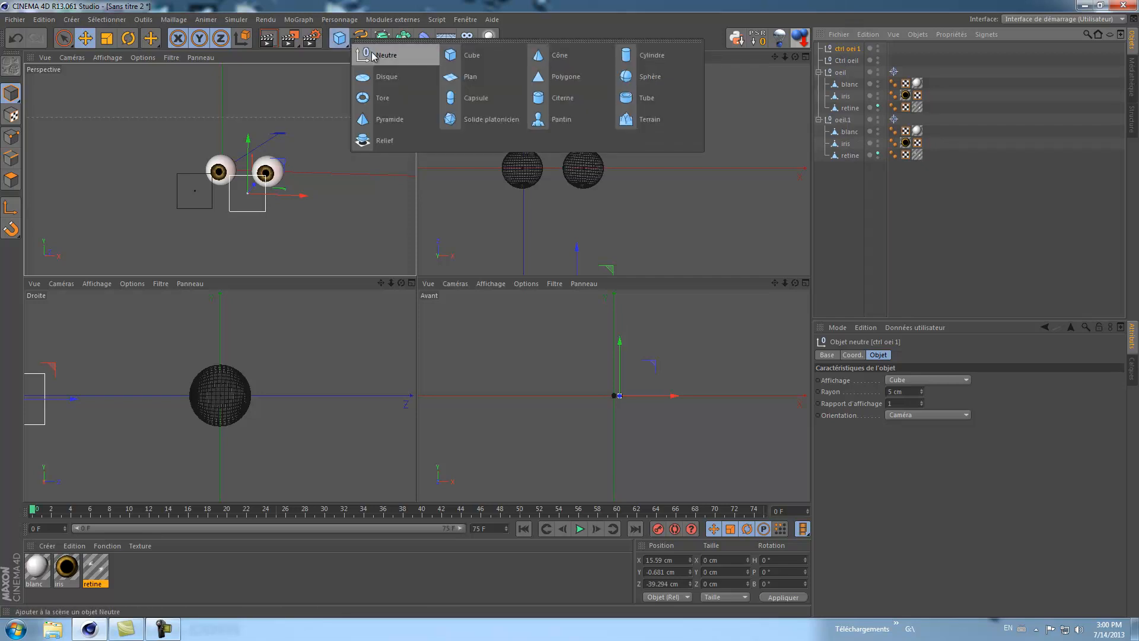
click(374, 57)
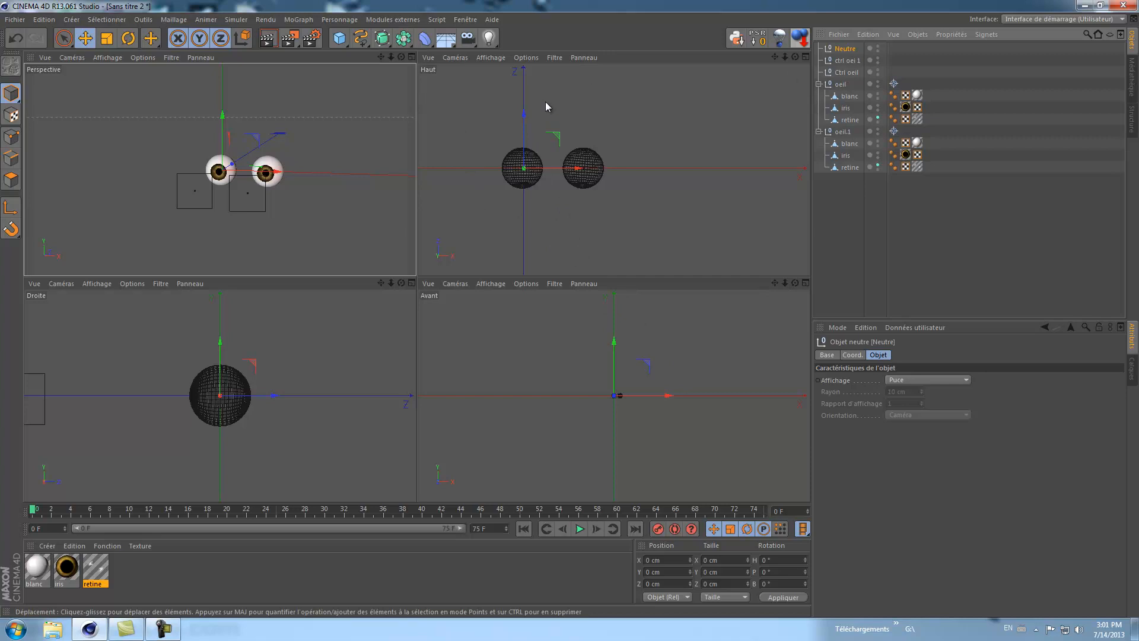
drag(786, 56, 570, 282)
drag(575, 115, 576, 193)
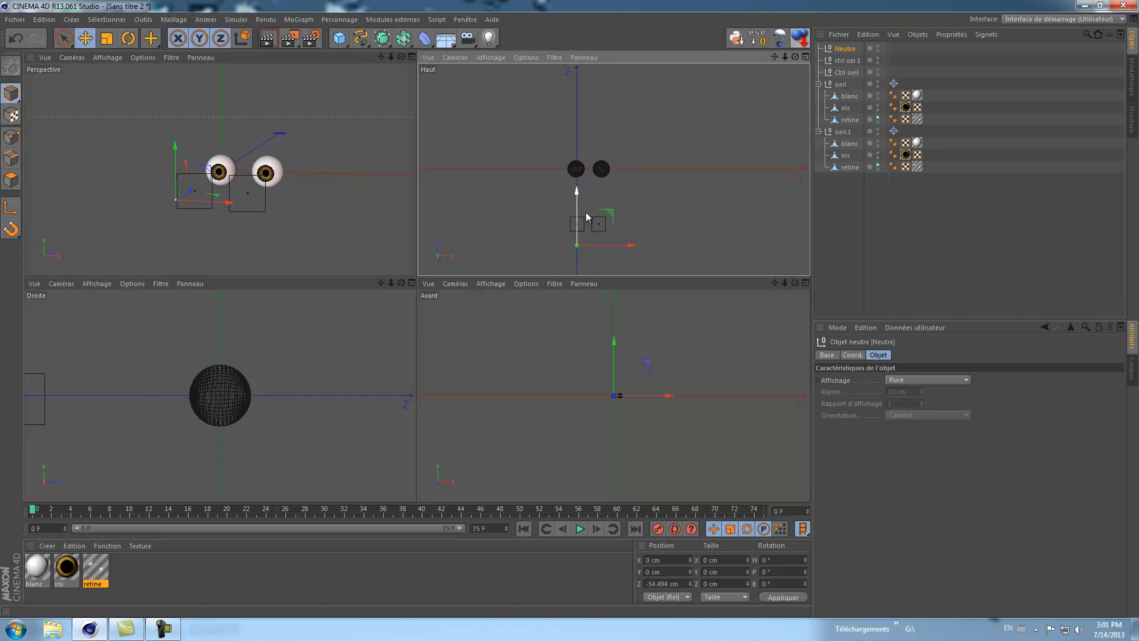
drag(630, 246, 641, 248)
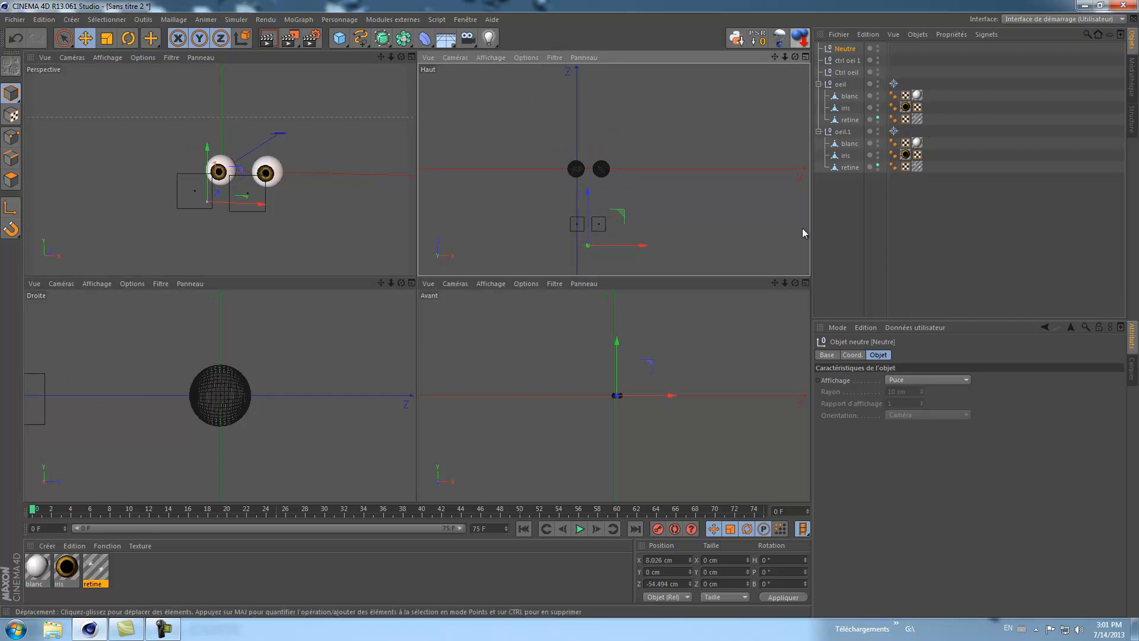
click(966, 382)
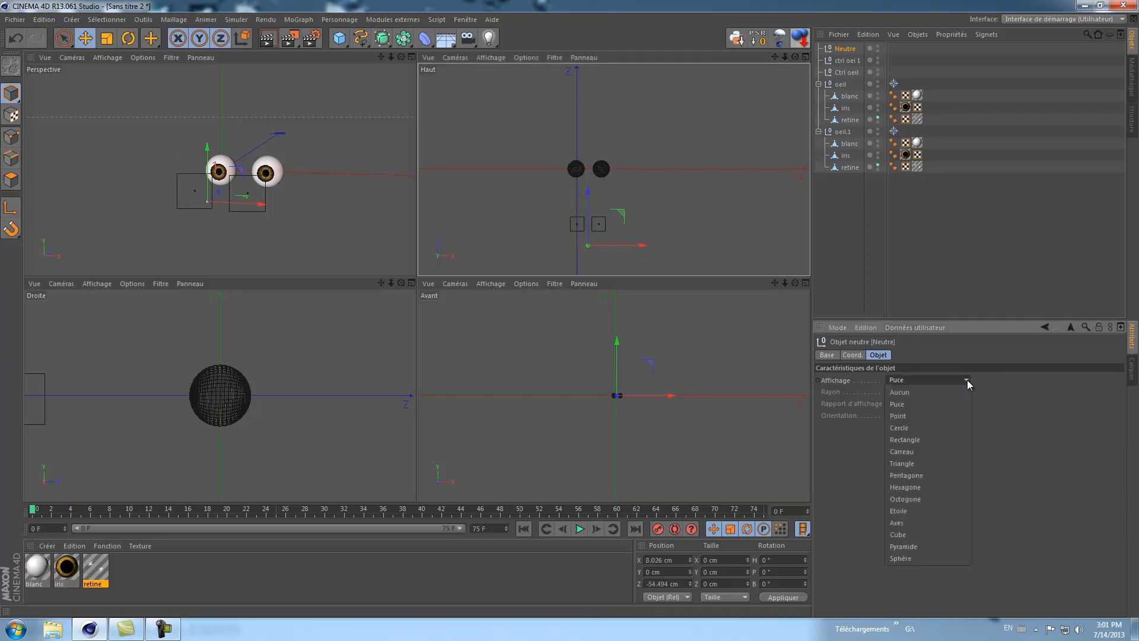
click(905, 535)
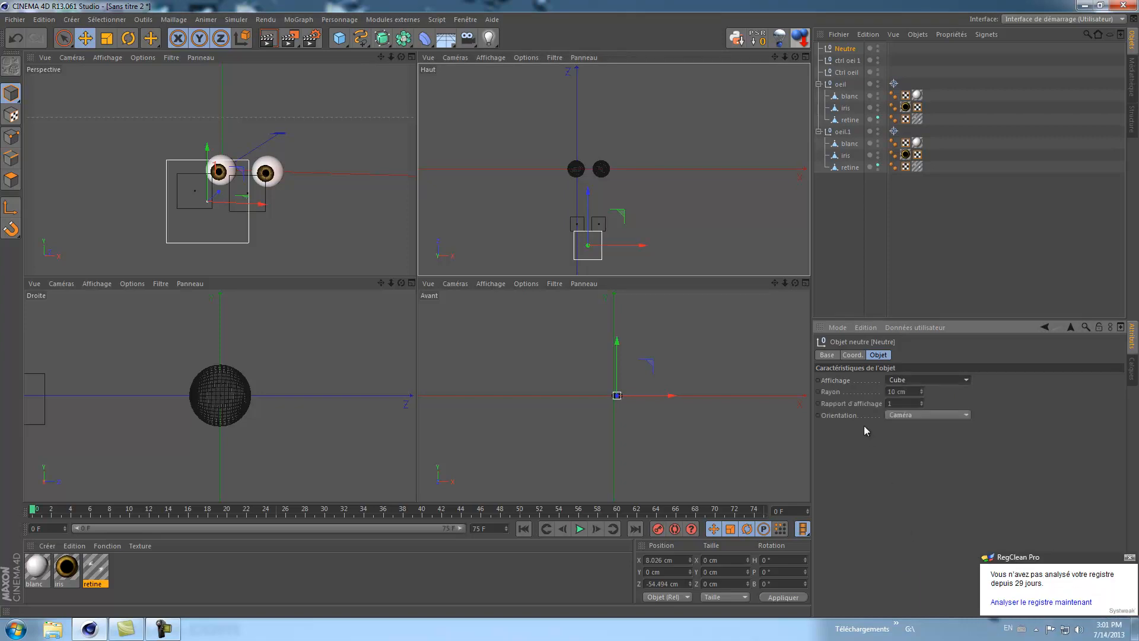
- Make Ctrl oeil and ctrl oei 1 children of the new Neutre null
click(847, 71)
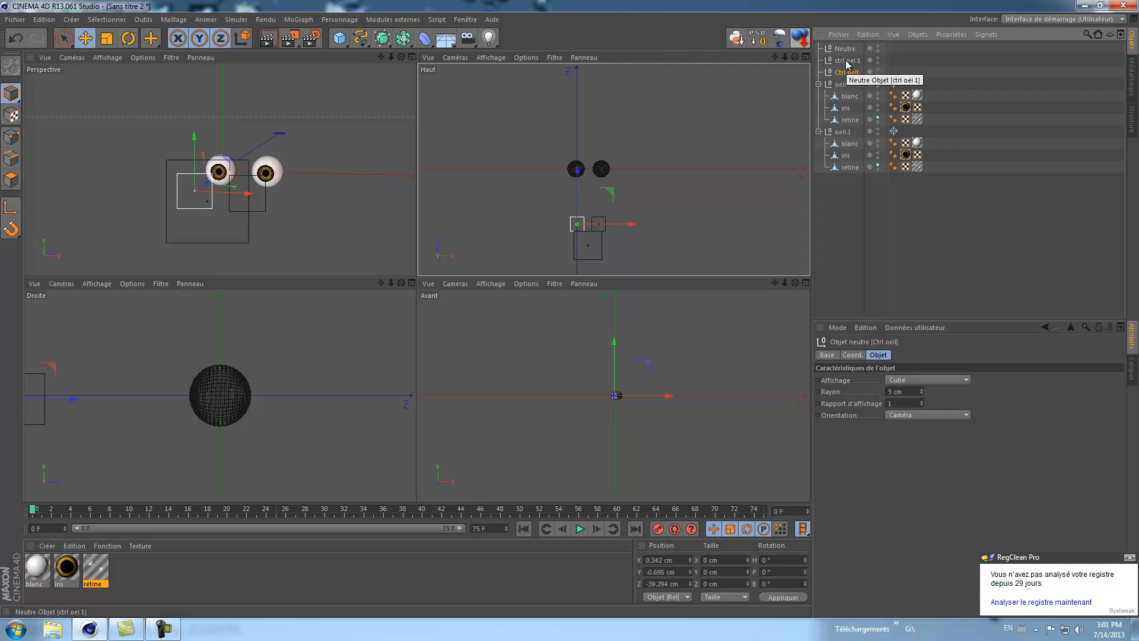
ctrl+click(847, 62)
drag(847, 66, 849, 53)
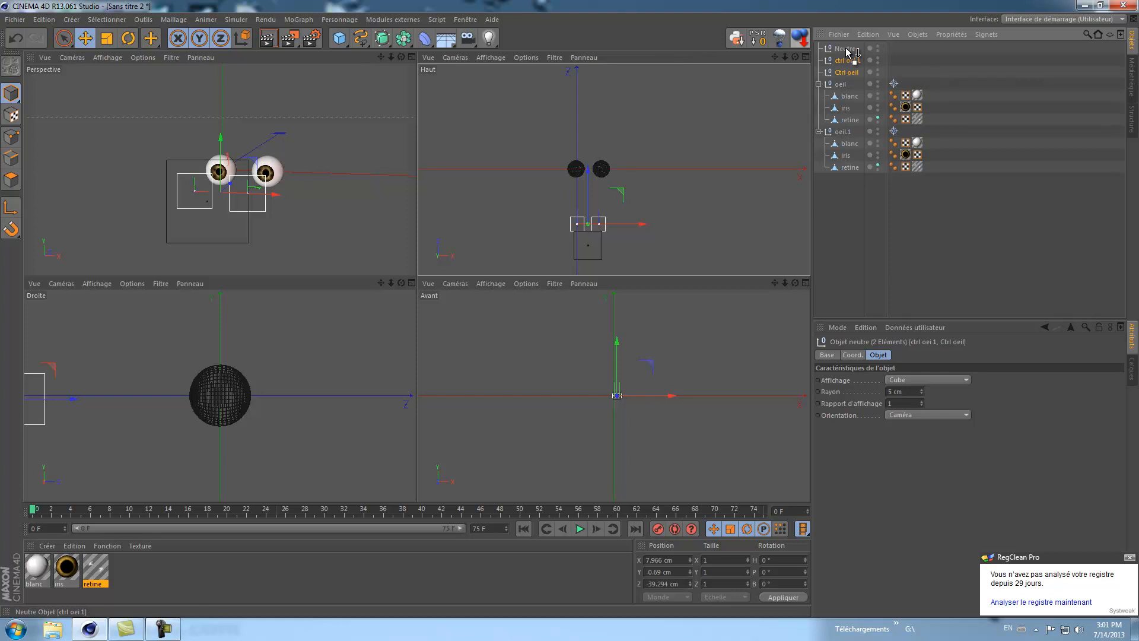
drag(848, 52, 848, 52)
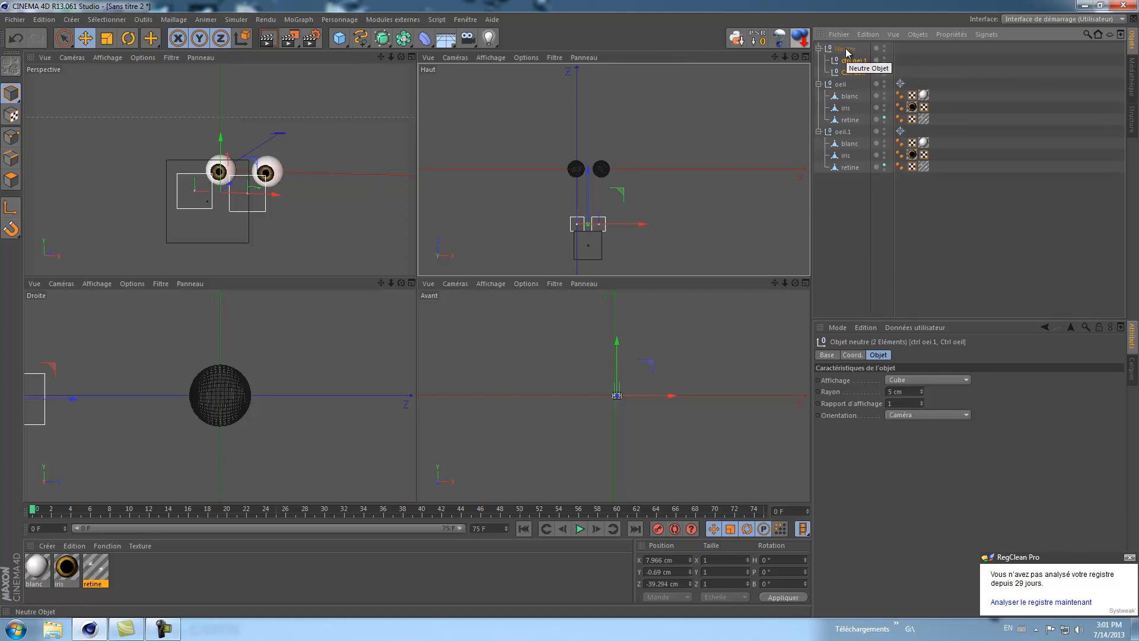
- Rename the parent null of the two eye controllers as "ctrl gen"
double_click(847, 50)
key(BackSpace)
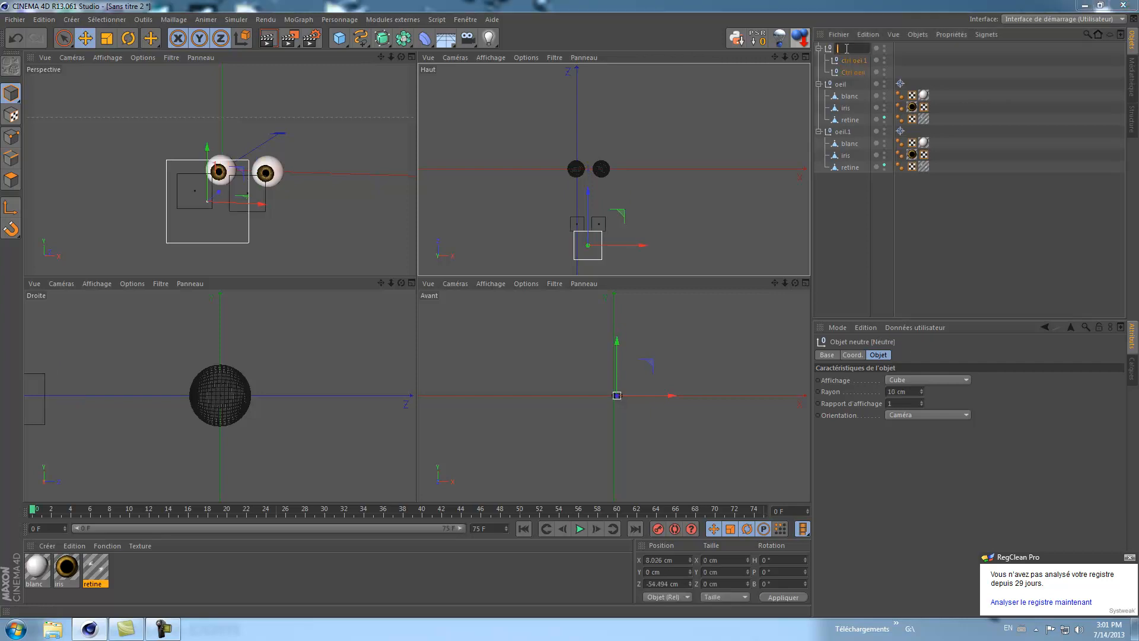
text(ctrl gen)
key(Return)
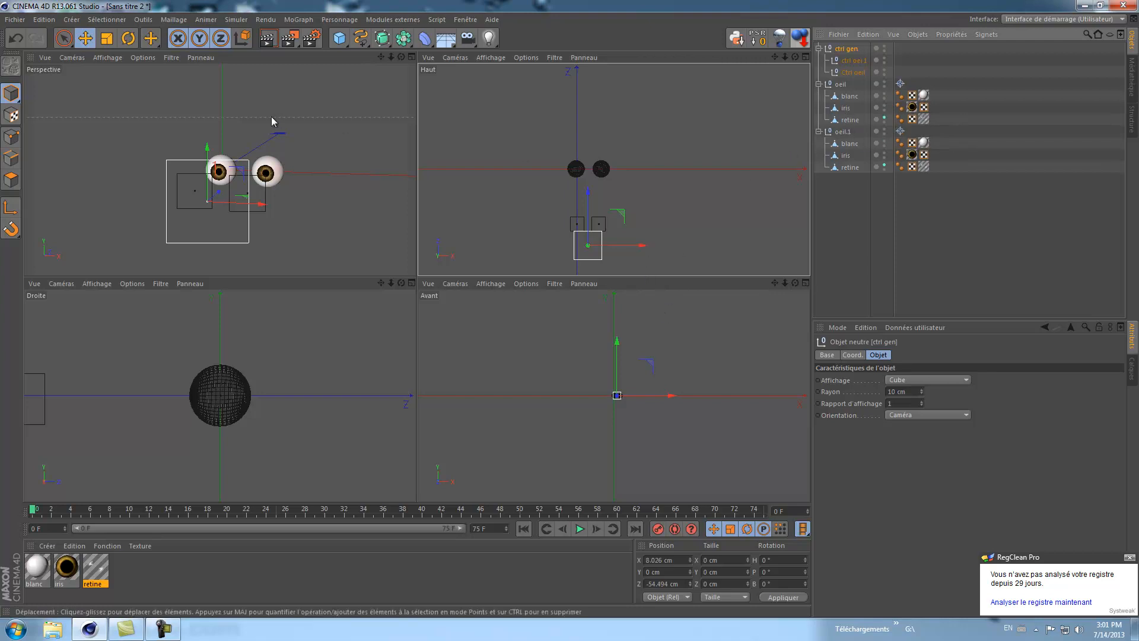
- Move ctrl gen along X to about 2.112 cm and its child ctrl oei 1 along X to about 9.253 cm
mouse_move(641, 248)
mouse_down()
mouse_move(659, 247)
mouse_move(623, 247)
mouse_move(633, 245)
mouse_up()
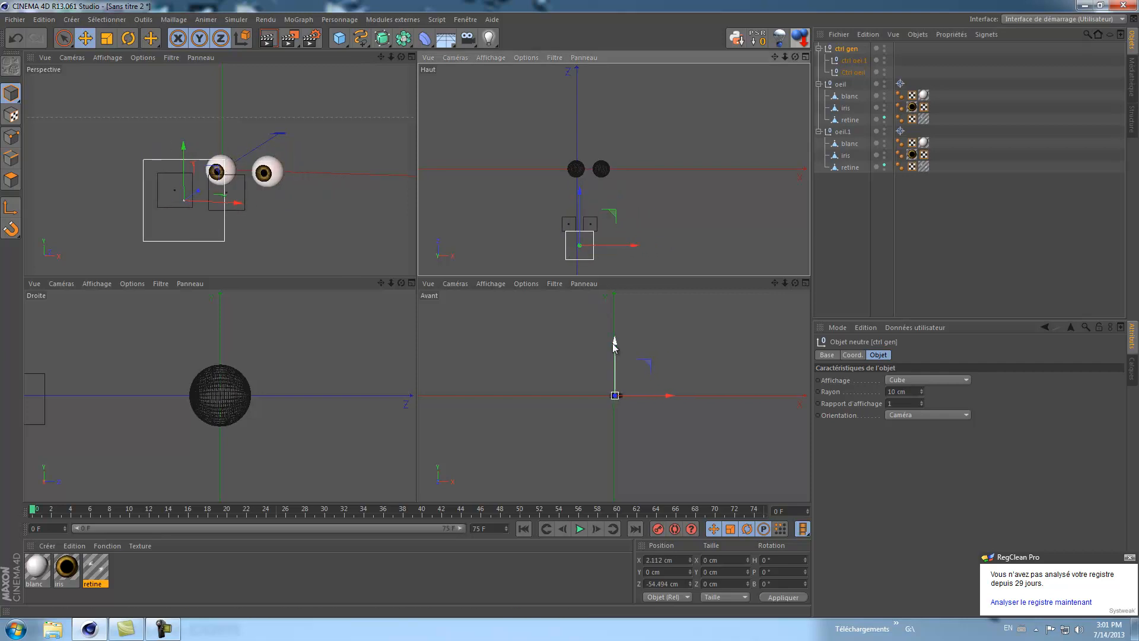
drag(614, 343, 615, 350)
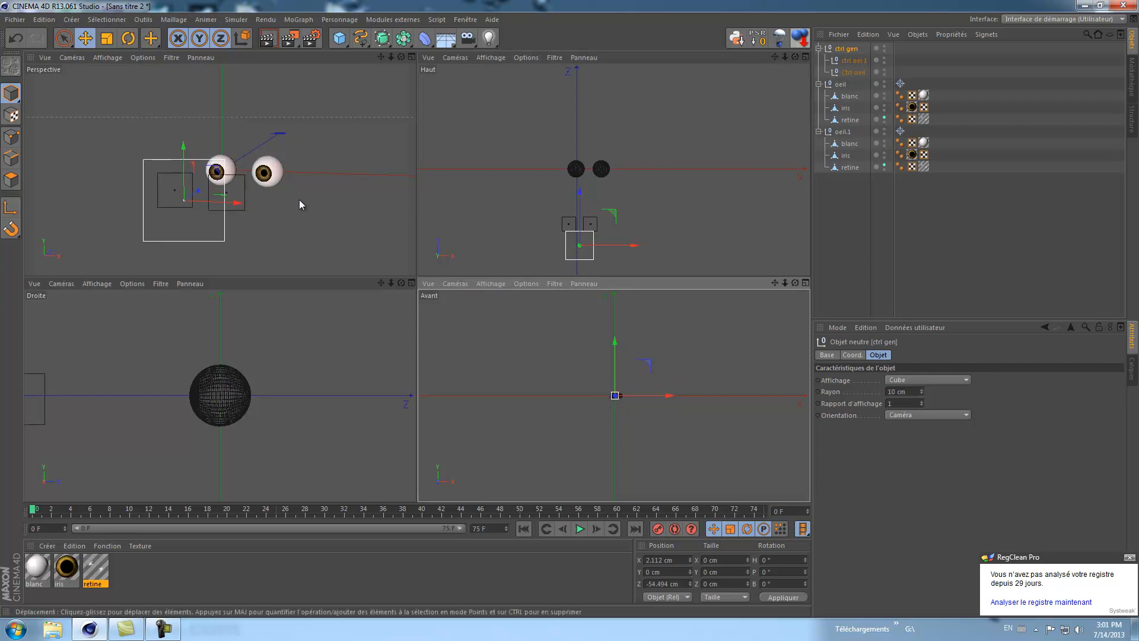
click(854, 60)
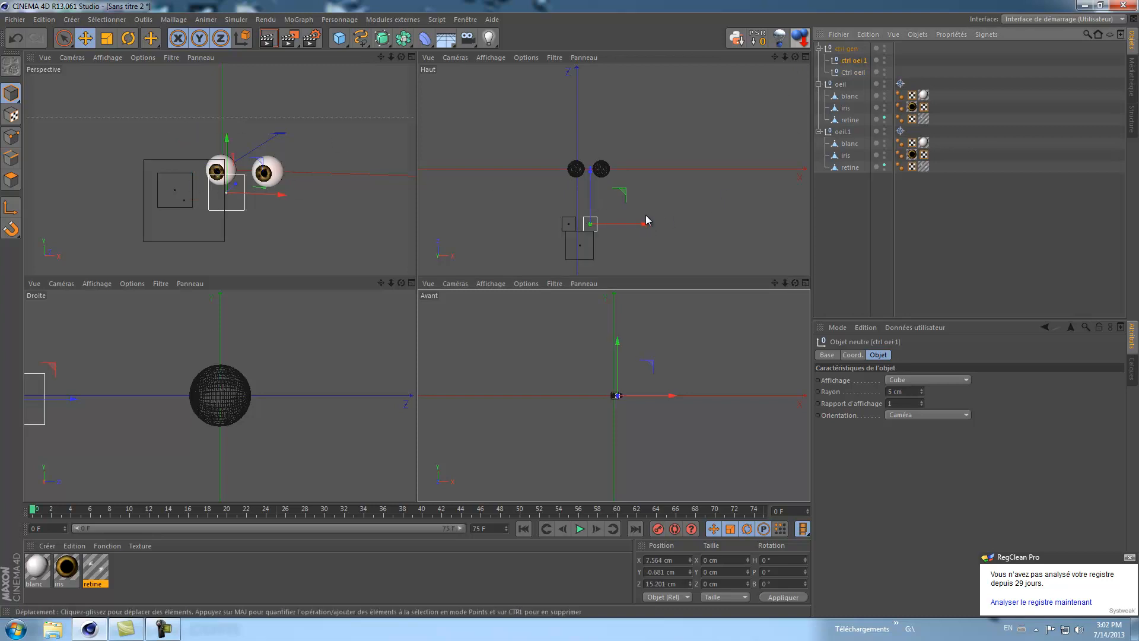
drag(640, 225, 646, 225)
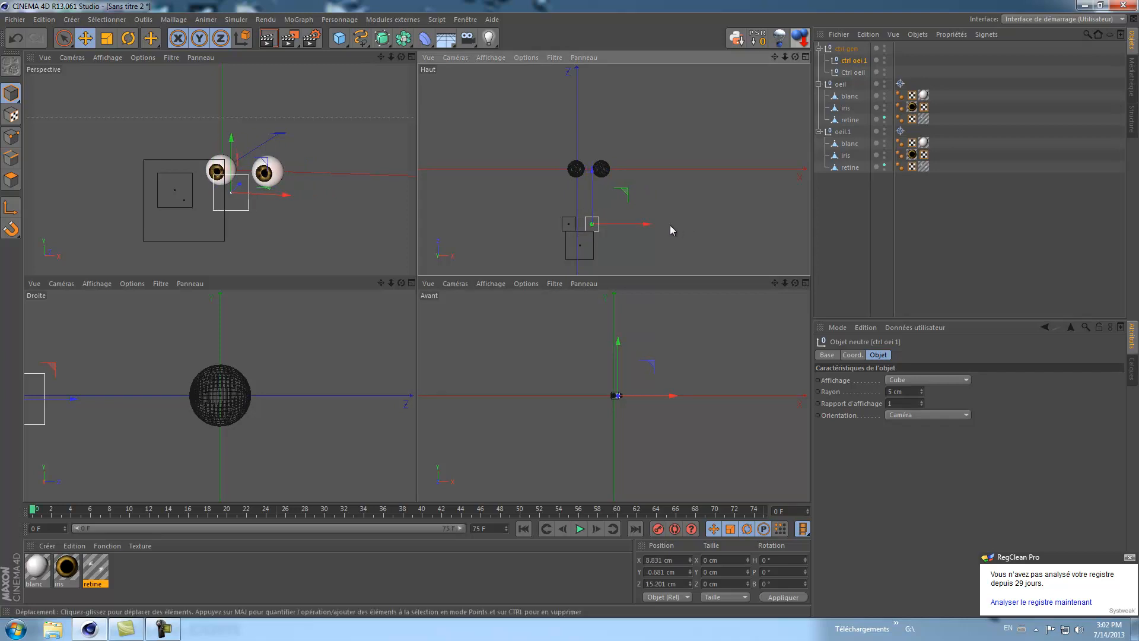
drag(646, 226, 648, 226)
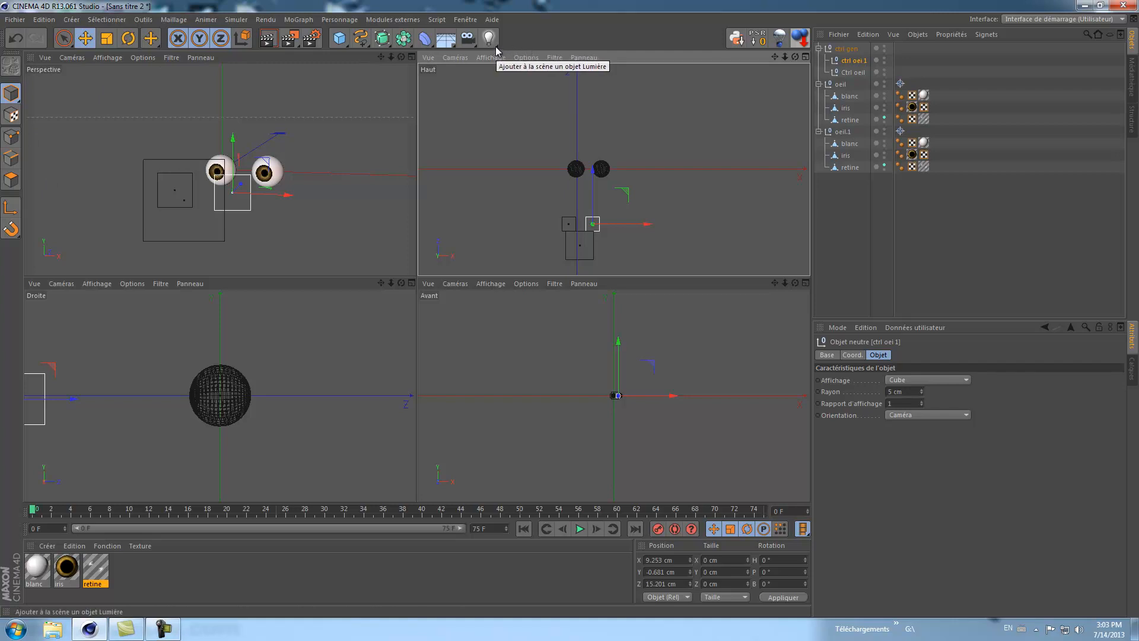
- Show only the perspective view and frame both eyes and their controller nulls from the front
click(475, 45)
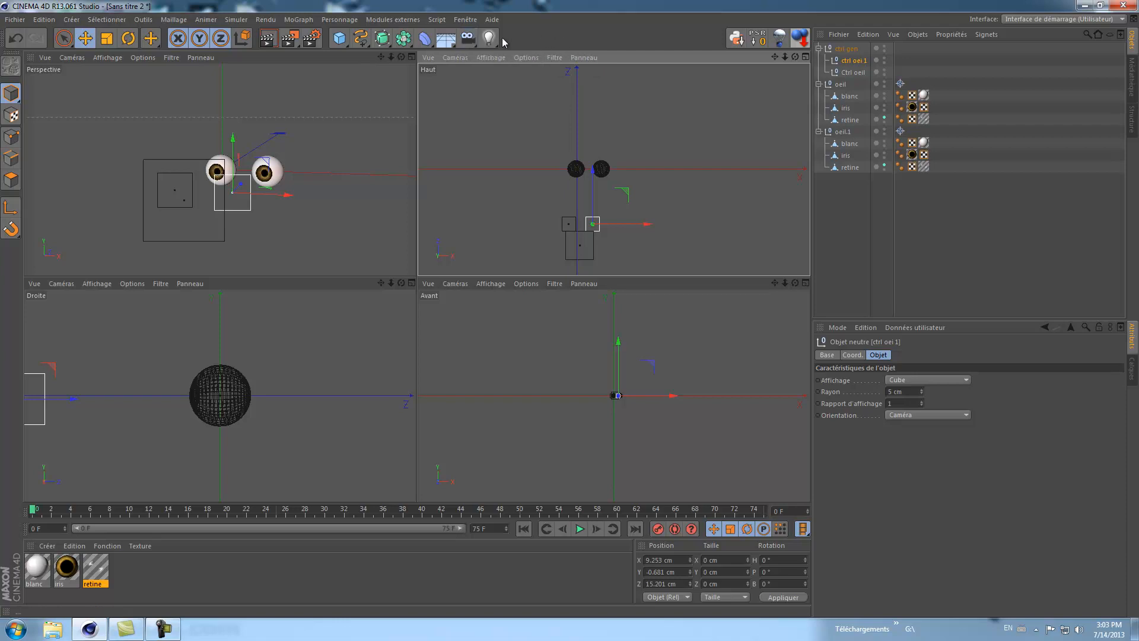
click(409, 43)
click(412, 57)
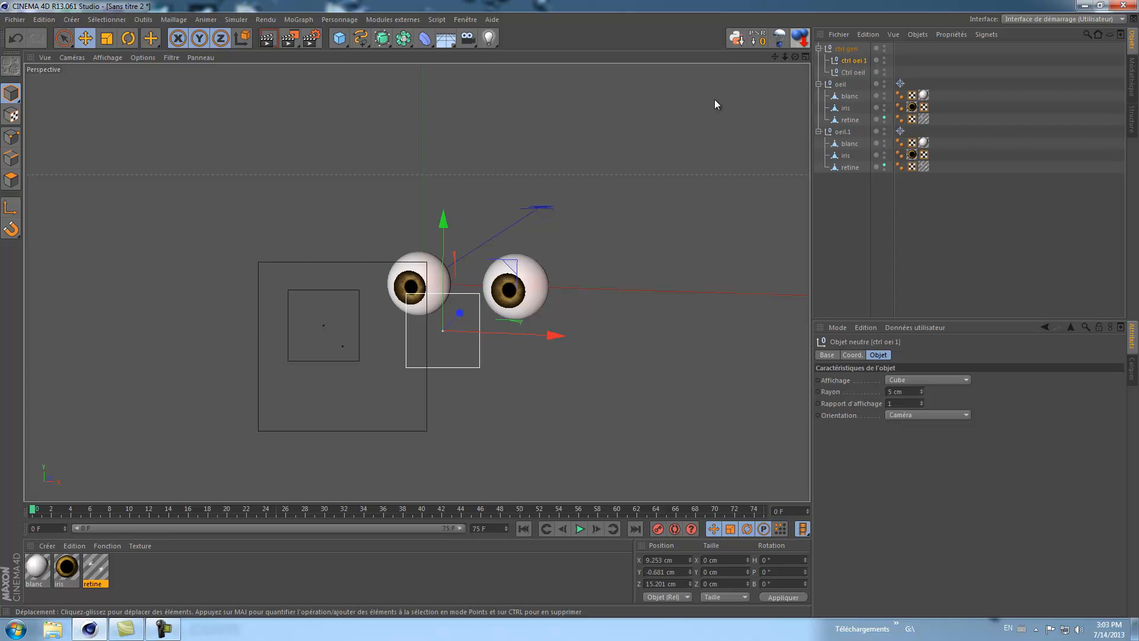
drag(570, 308, 570, 309)
drag(785, 56, 571, 313)
drag(795, 57, 570, 309)
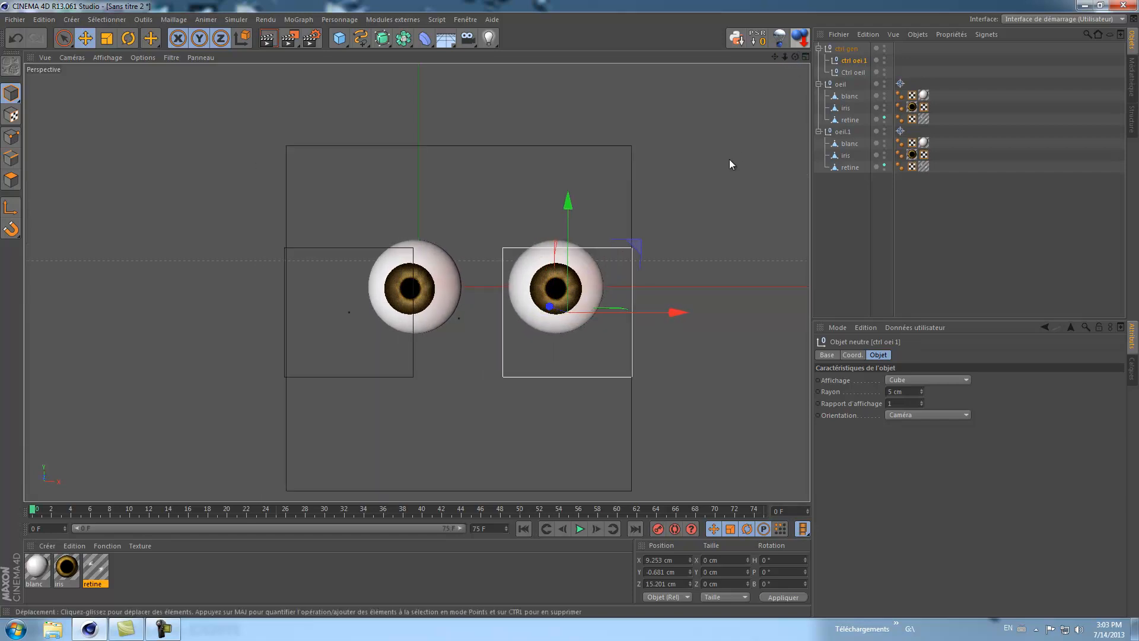